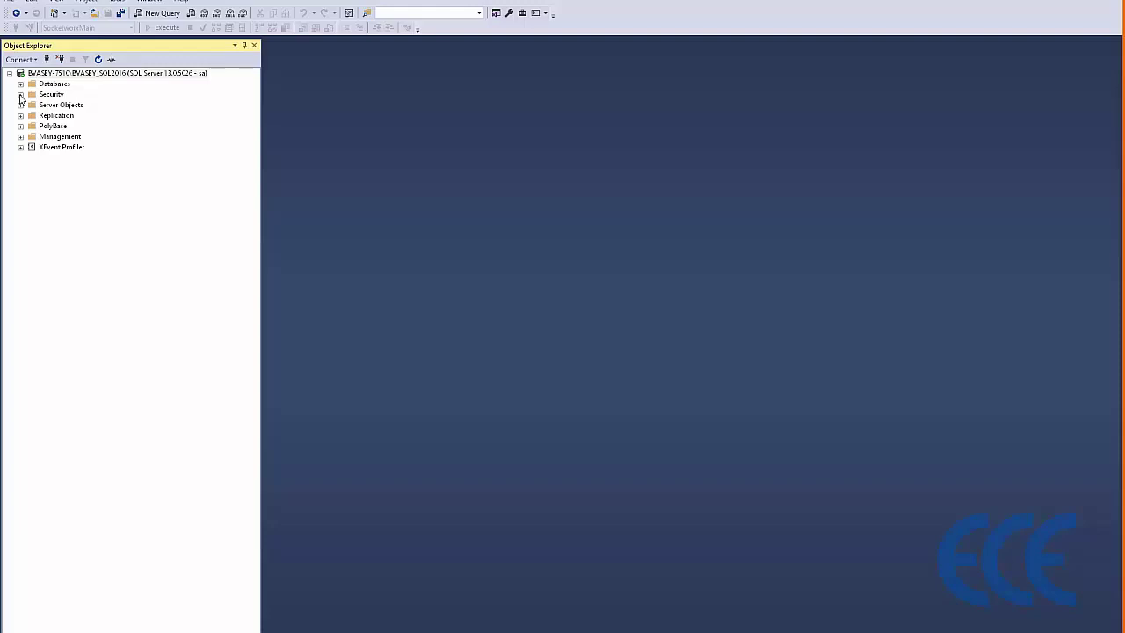
- Start a new server-level login named Socketworx that uses SQL Server authentication
{"action": "left_click", "coordinate": [20, 95]}
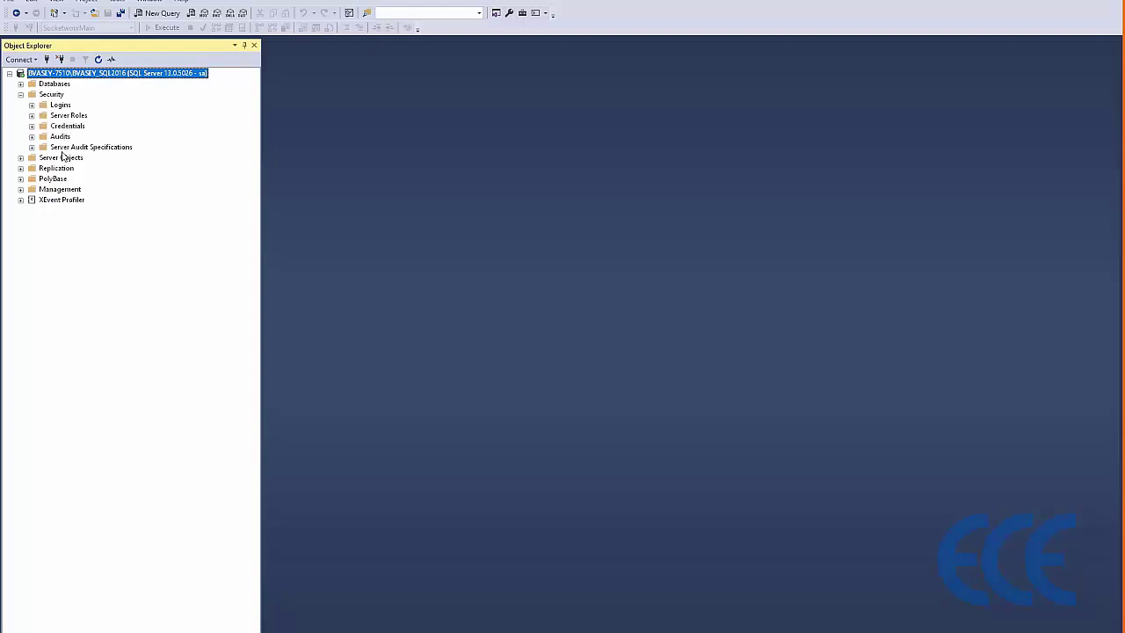
{"action": "left_click", "coordinate": [32, 105]}
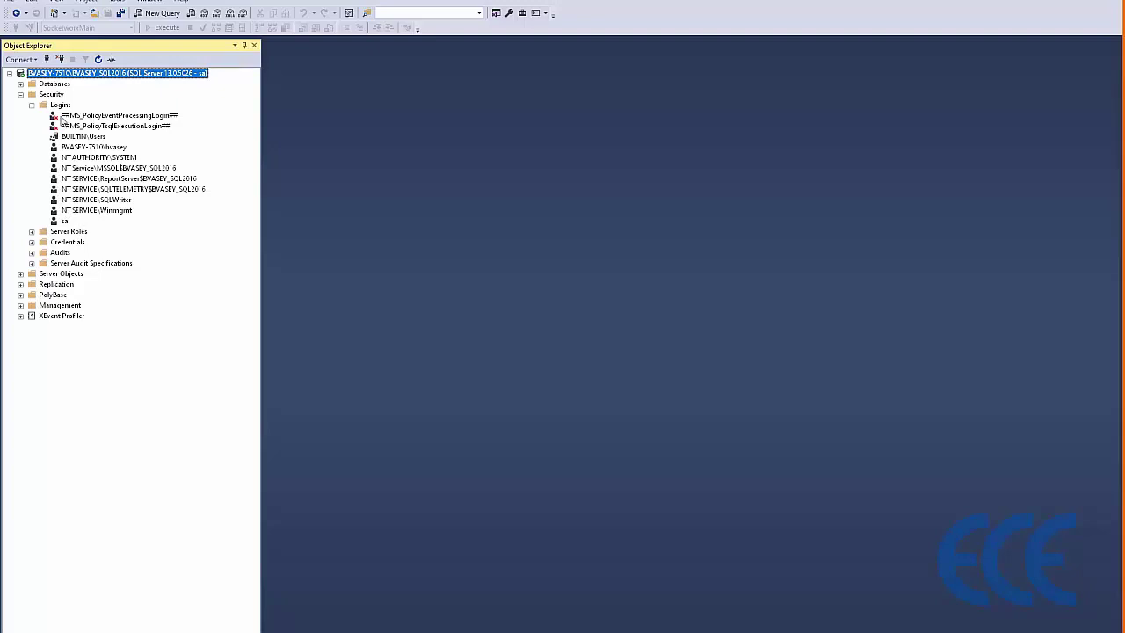
{"action": "left_click", "coordinate": [60, 105]}
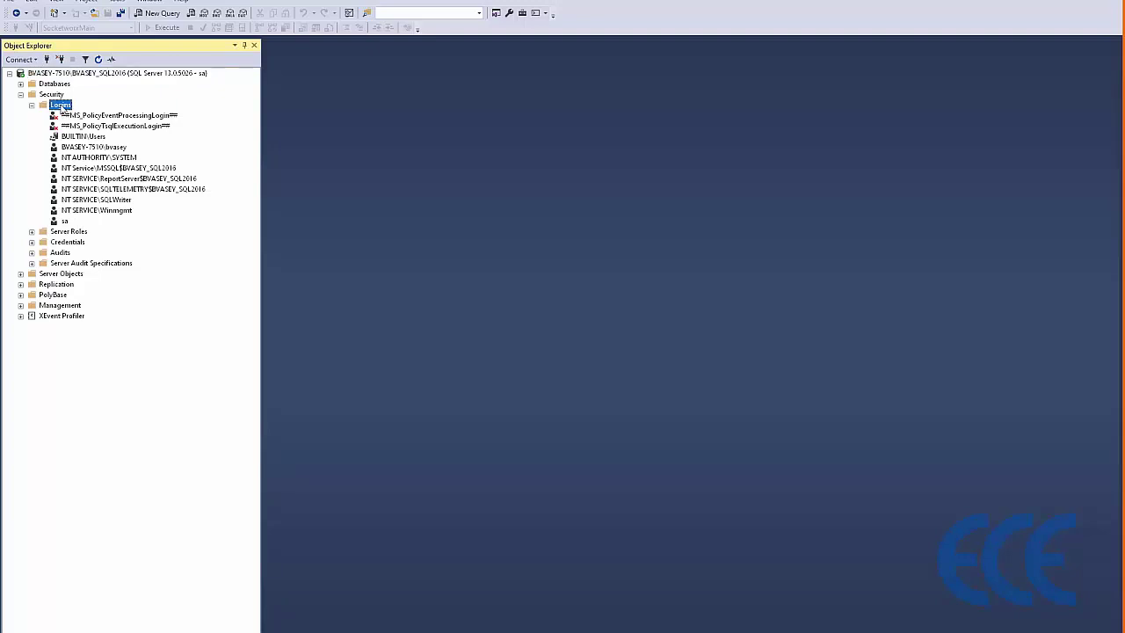
{"action": "right_click", "coordinate": [63, 108]}
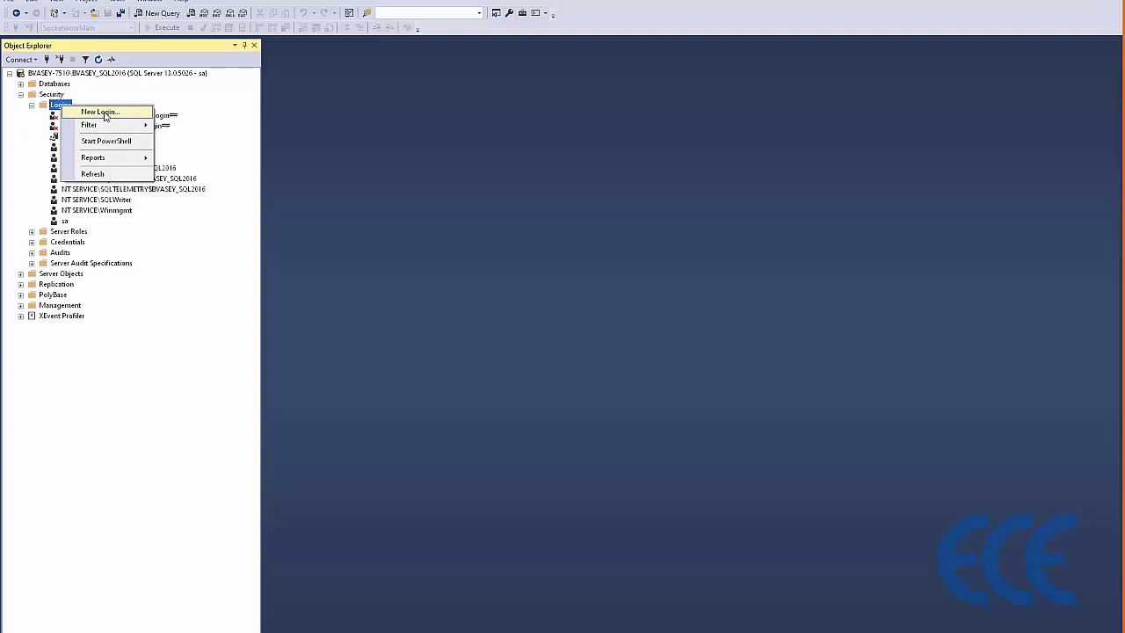
{"action": "left_click", "coordinate": [99, 113]}
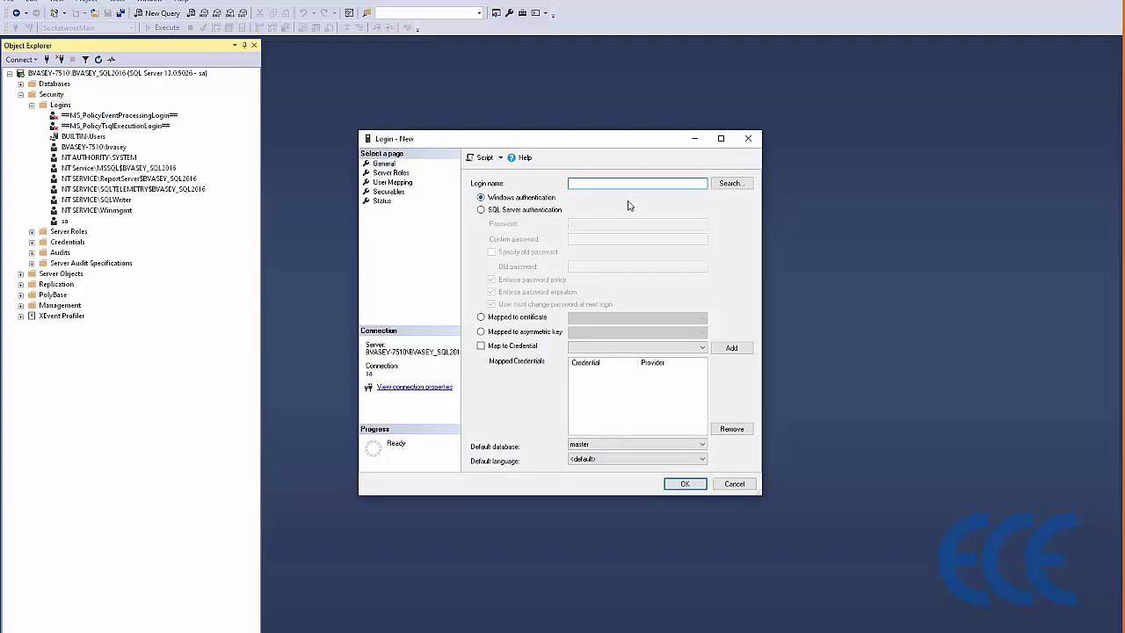
{"action": "type", "text": "Socketworx"}
{"action": "key", "text": "BackSpace"}
{"action": "type", "text": "x"}
{"action": "left_click", "coordinate": [482, 211]}
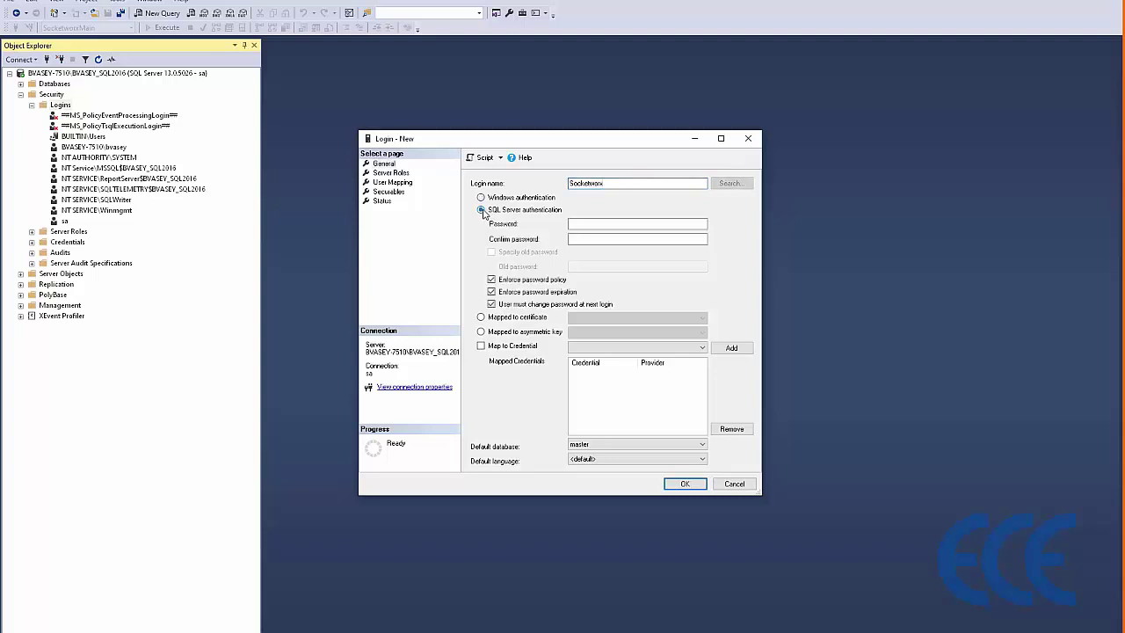
- Enter and confirm the login's password, and turn off password policy enforcement
{"action": "left_click", "coordinate": [576, 224]}
{"action": "type", "text": "p"}
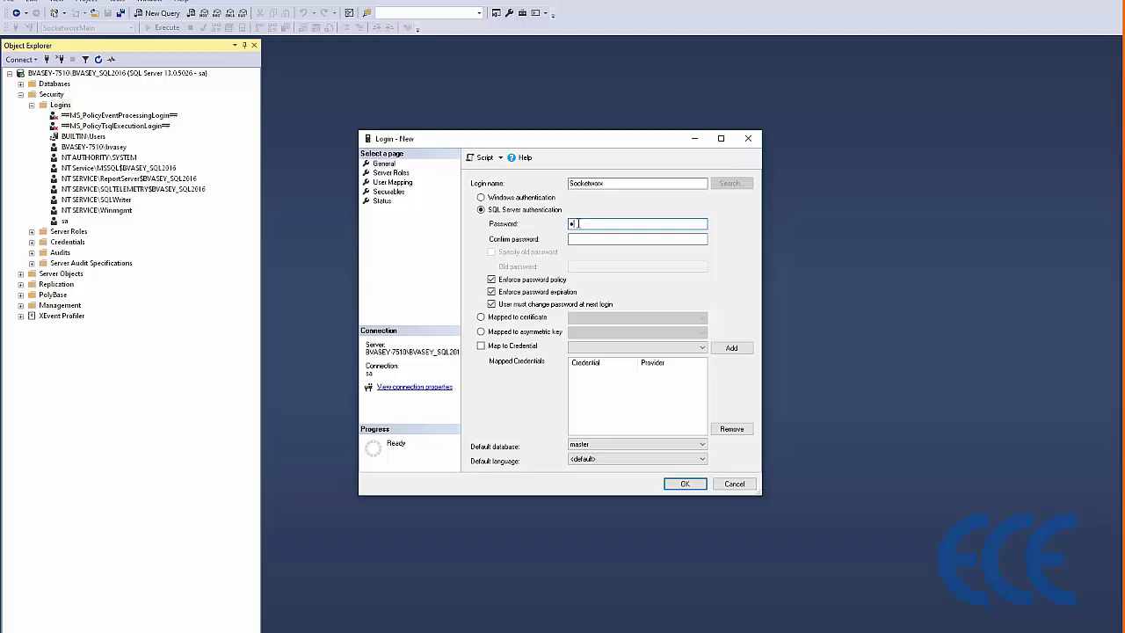
{"action": "type", "text": "asswo"}
{"action": "left_click", "coordinate": [576, 238]}
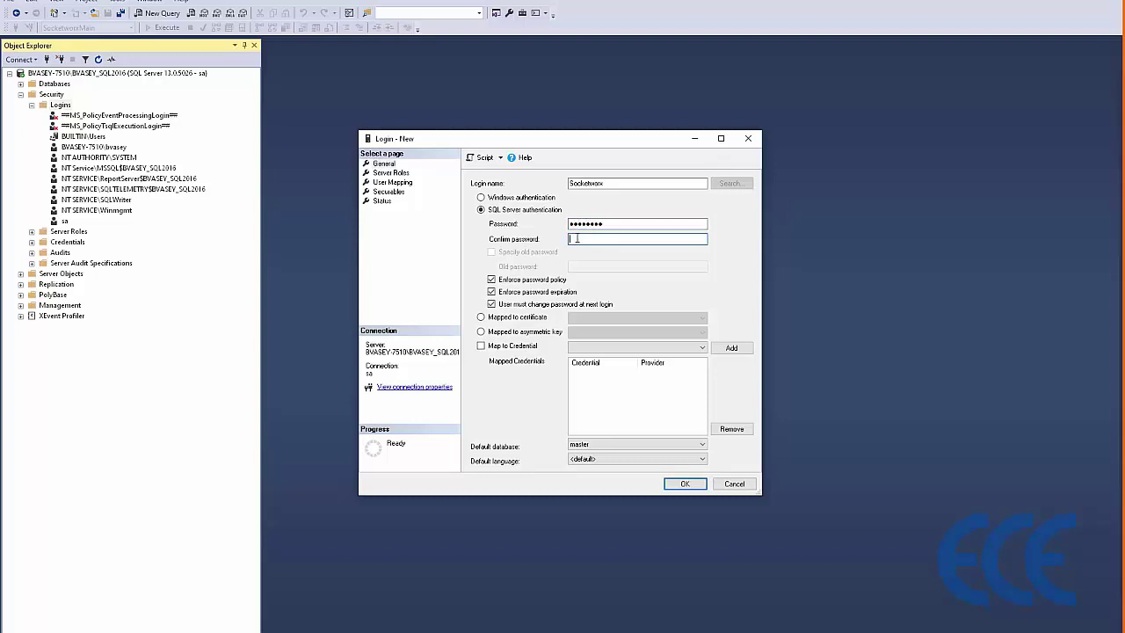
{"action": "type", "text": "passwo"}
{"action": "left_click", "coordinate": [491, 280]}
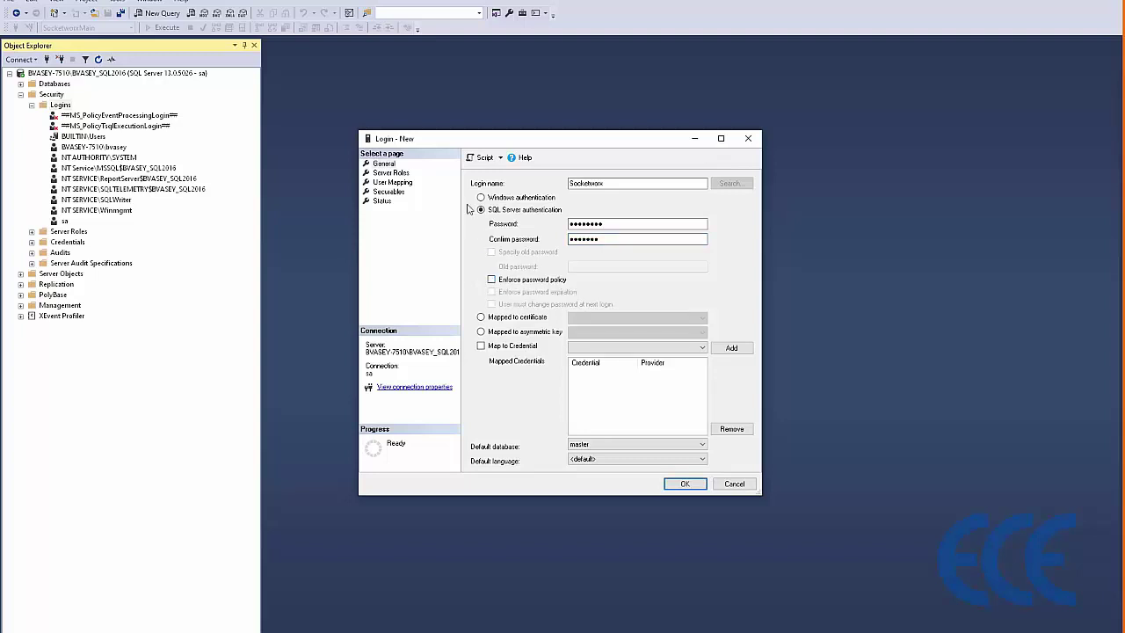
- Review the new login's server roles and user mapping, keep only the public role, and create the login
{"action": "left_click", "coordinate": [394, 175]}
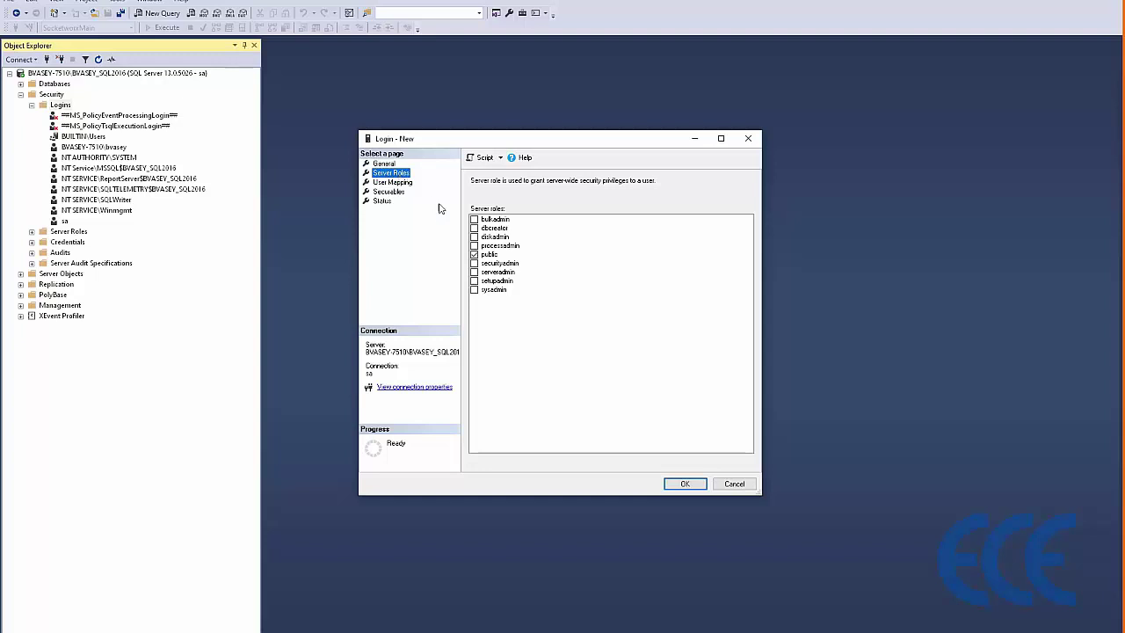
{"action": "left_click", "coordinate": [474, 255]}
{"action": "left_click", "coordinate": [394, 183]}
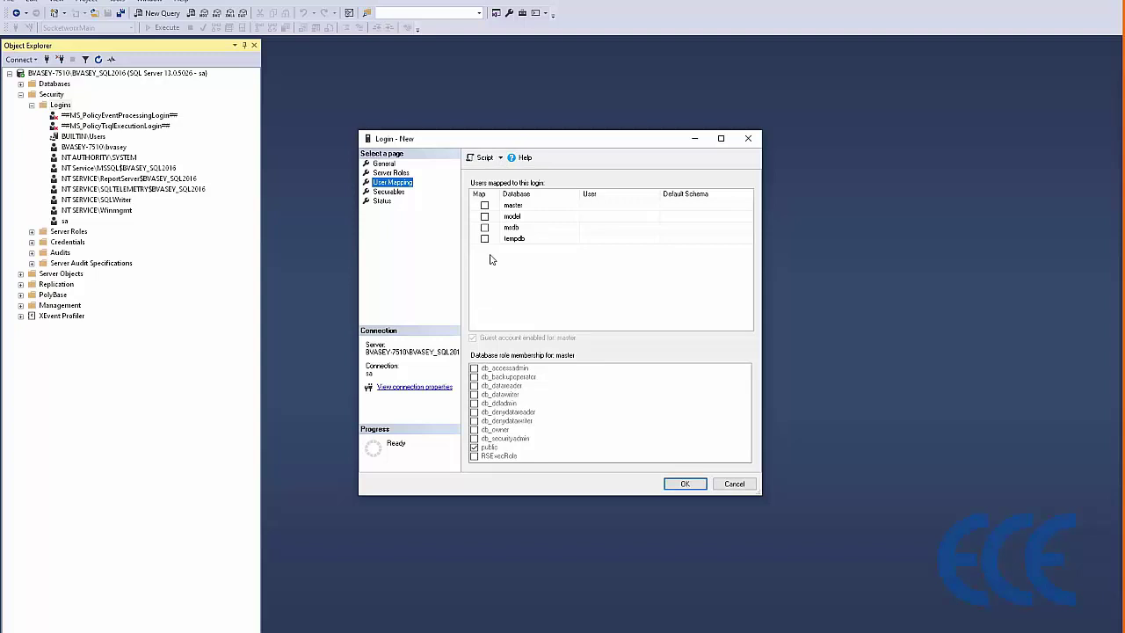
{"action": "left_click", "coordinate": [686, 484]}
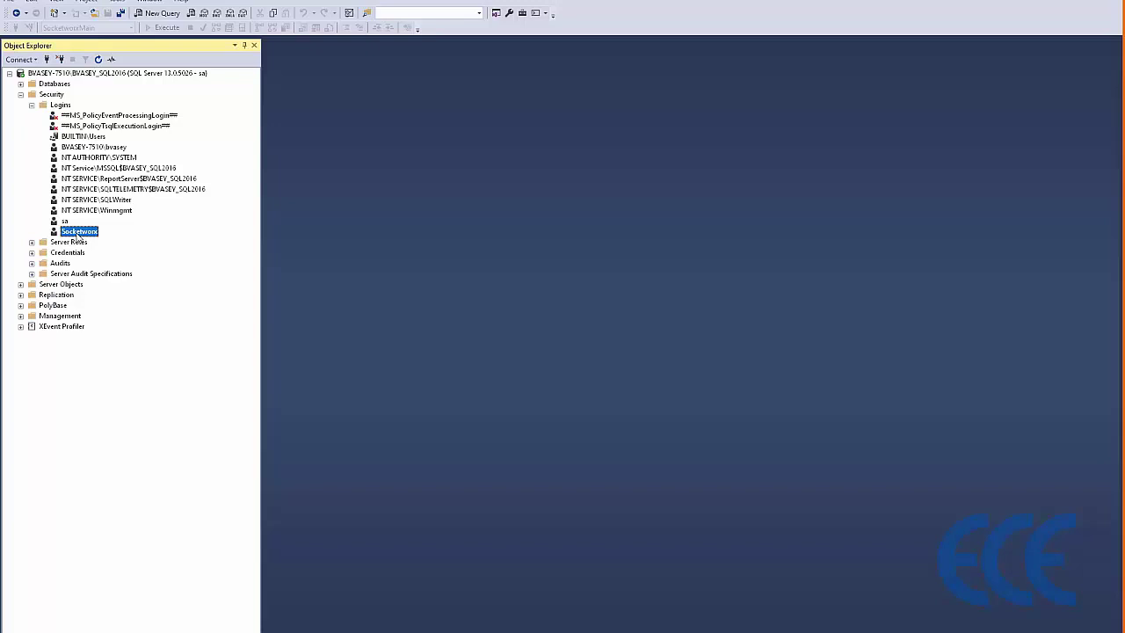
- Create a new database named MyFirstProject with the default owner and file settings
{"action": "left_click", "coordinate": [20, 94]}
{"action": "left_click", "coordinate": [20, 83]}
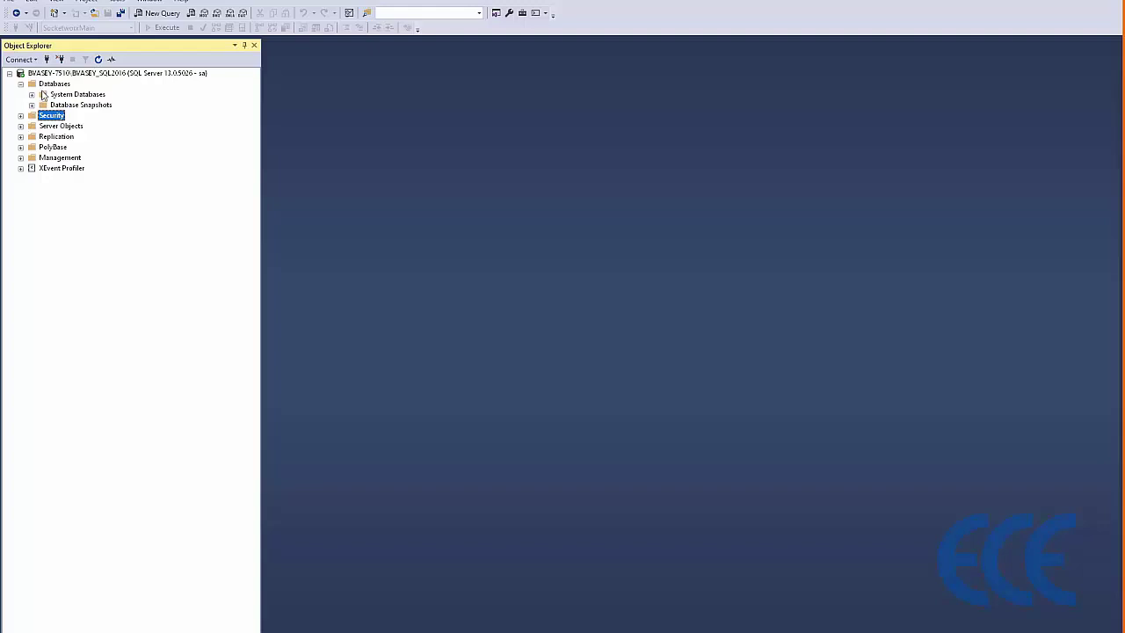
{"action": "right_click", "coordinate": [51, 84]}
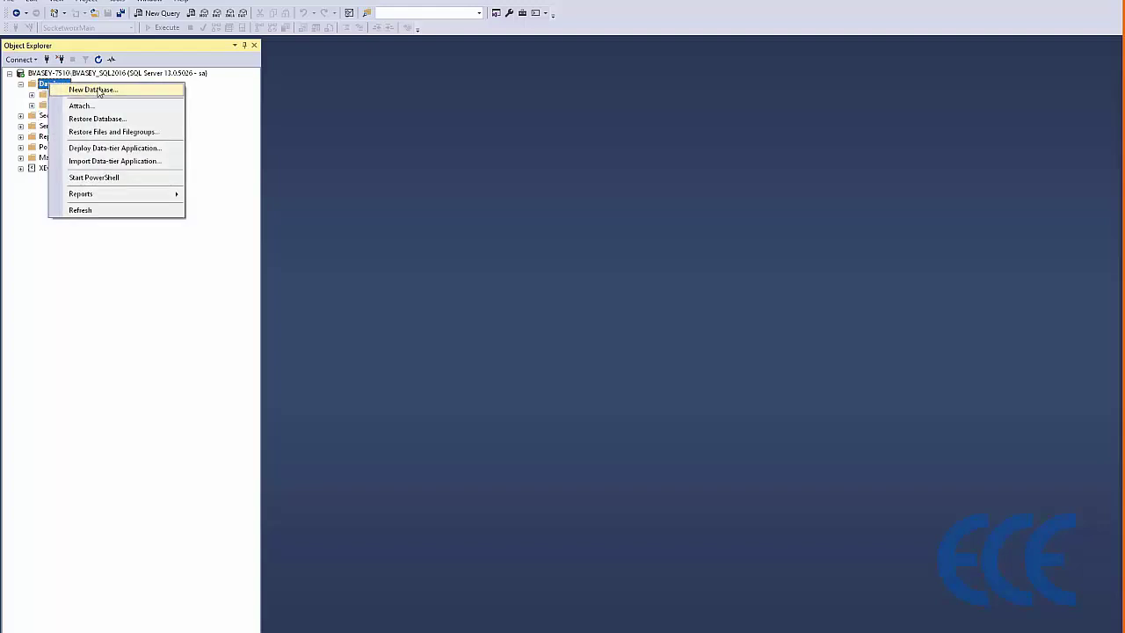
{"action": "left_click", "coordinate": [93, 89]}
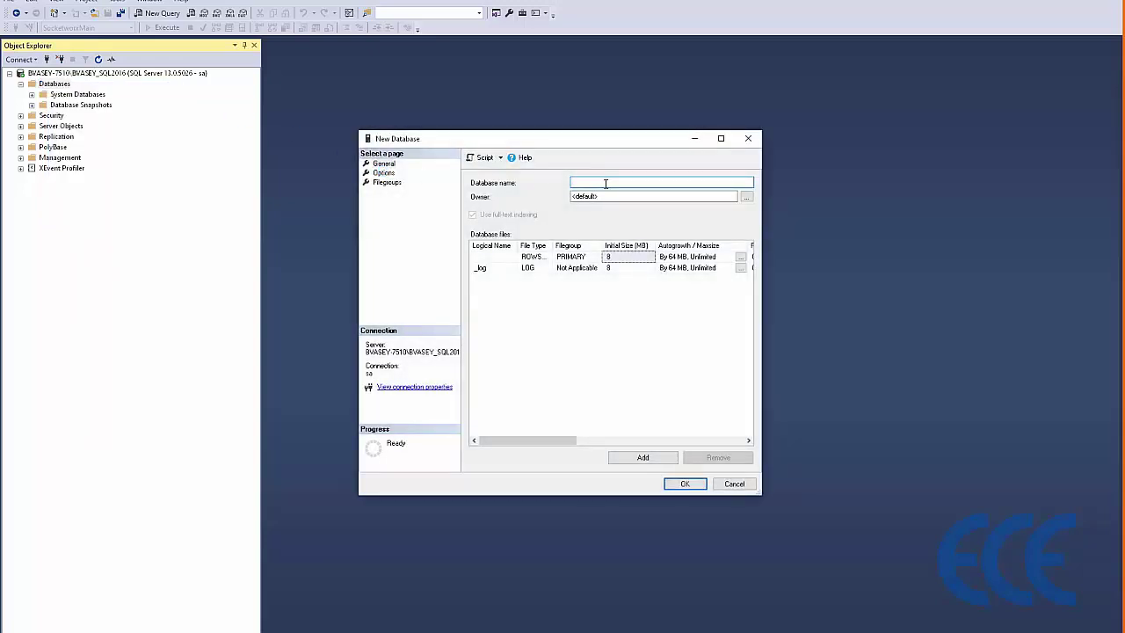
{"action": "type", "text": "MyFirstProject"}
{"action": "key", "text": "shift+Tab"}
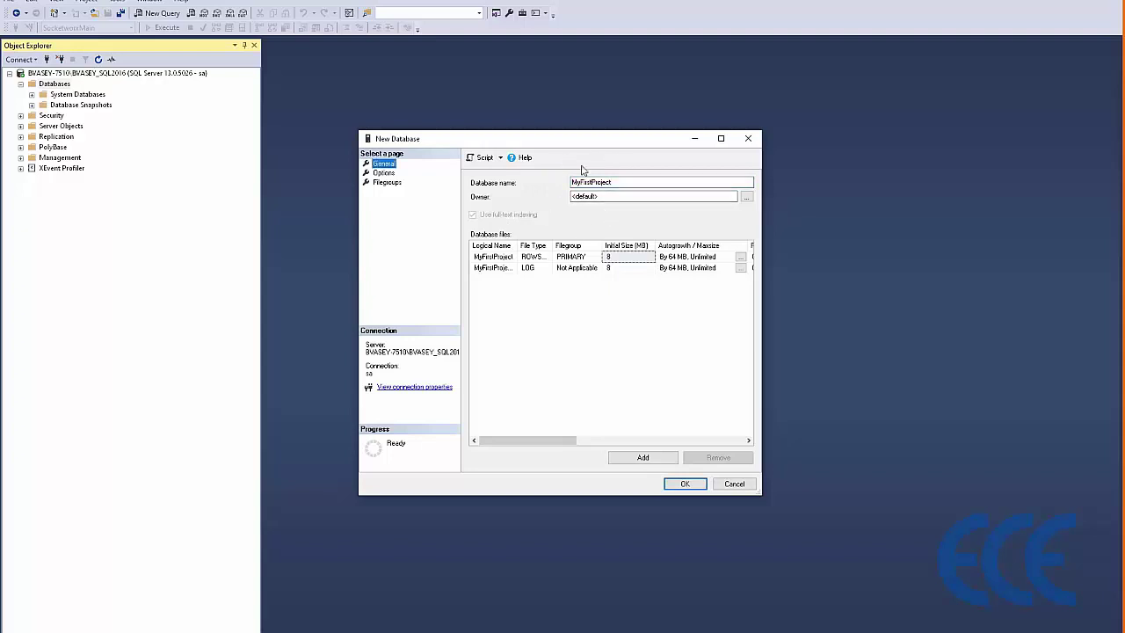
{"action": "left_click", "coordinate": [686, 484]}
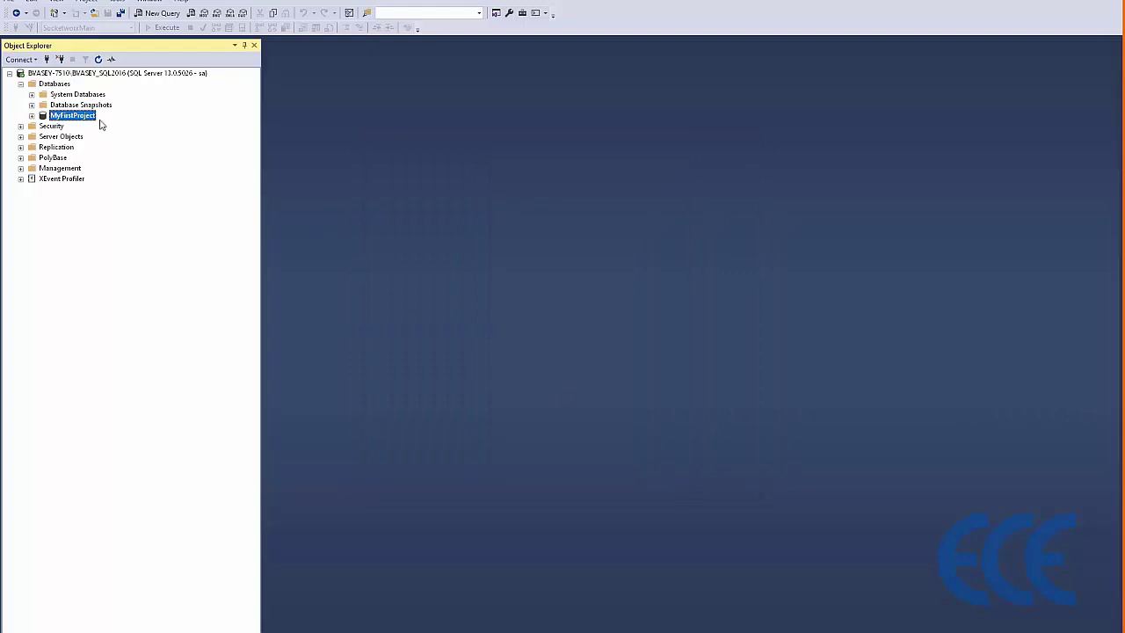
- Examine the existing users in the security section of the MyFirstProject database
{"action": "left_click", "coordinate": [31, 116]}
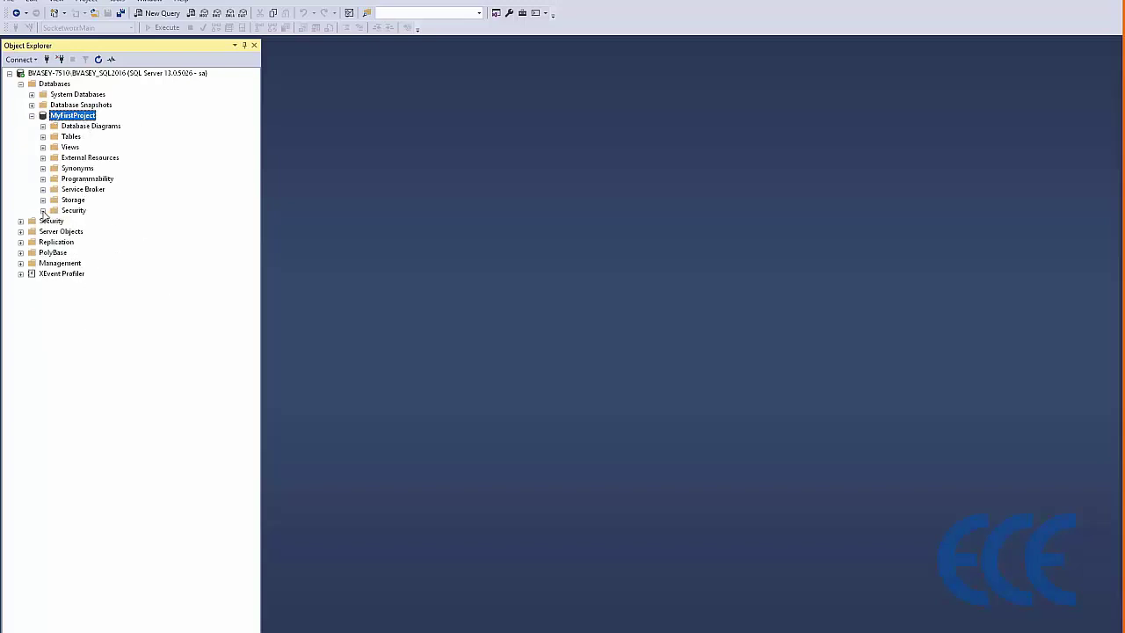
{"action": "left_click", "coordinate": [43, 211]}
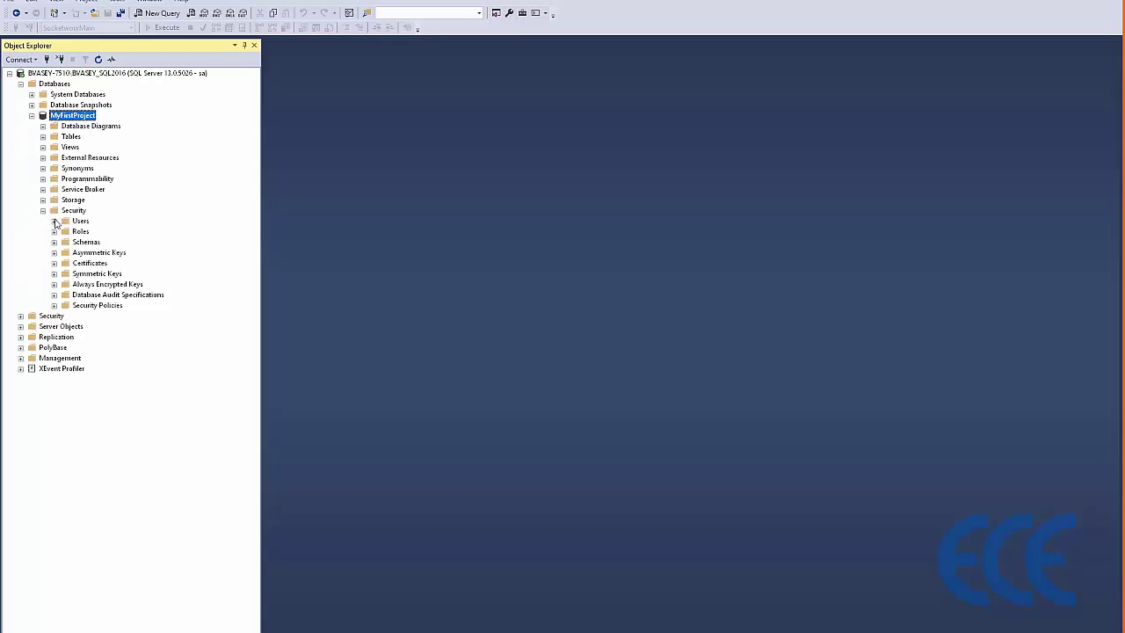
{"action": "left_click", "coordinate": [54, 221]}
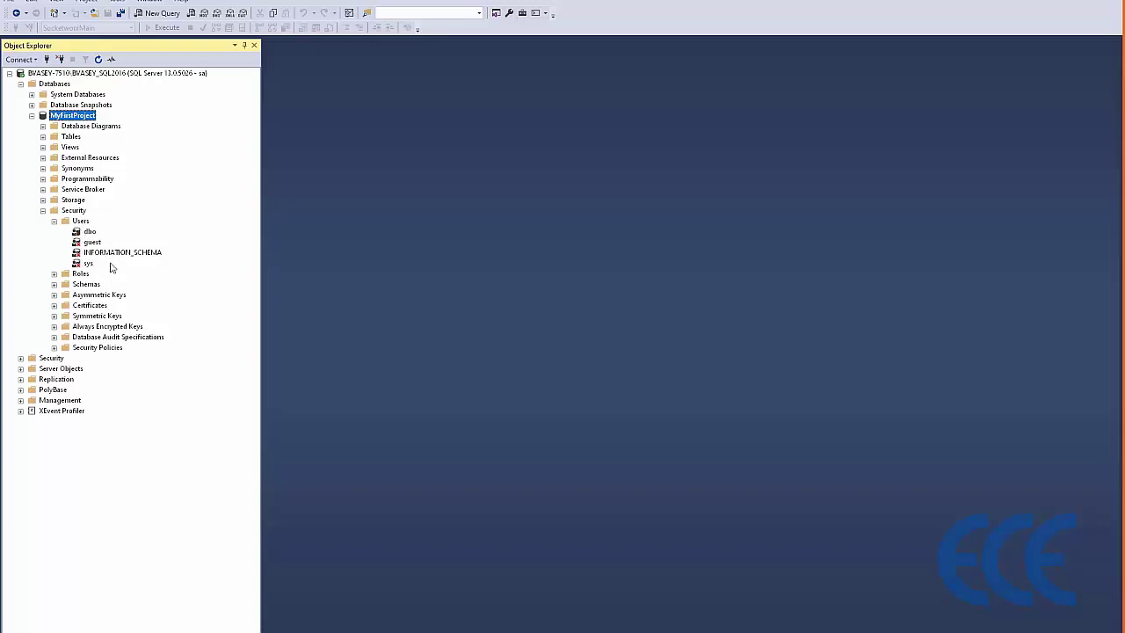
{"action": "left_click", "coordinate": [81, 221]}
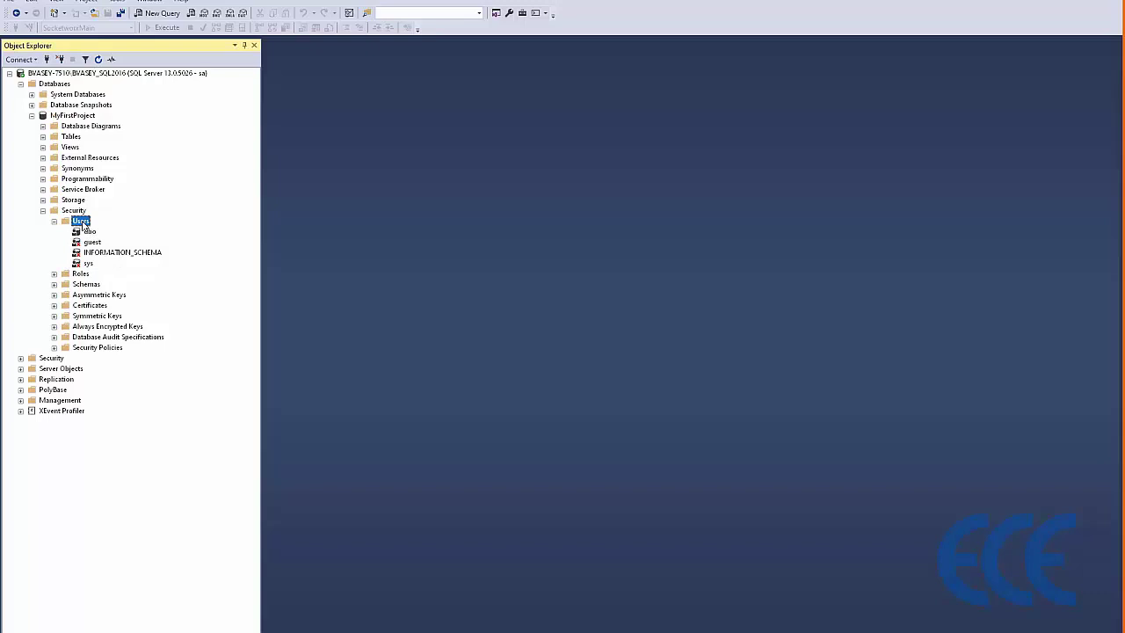
{"action": "right_click", "coordinate": [83, 222]}
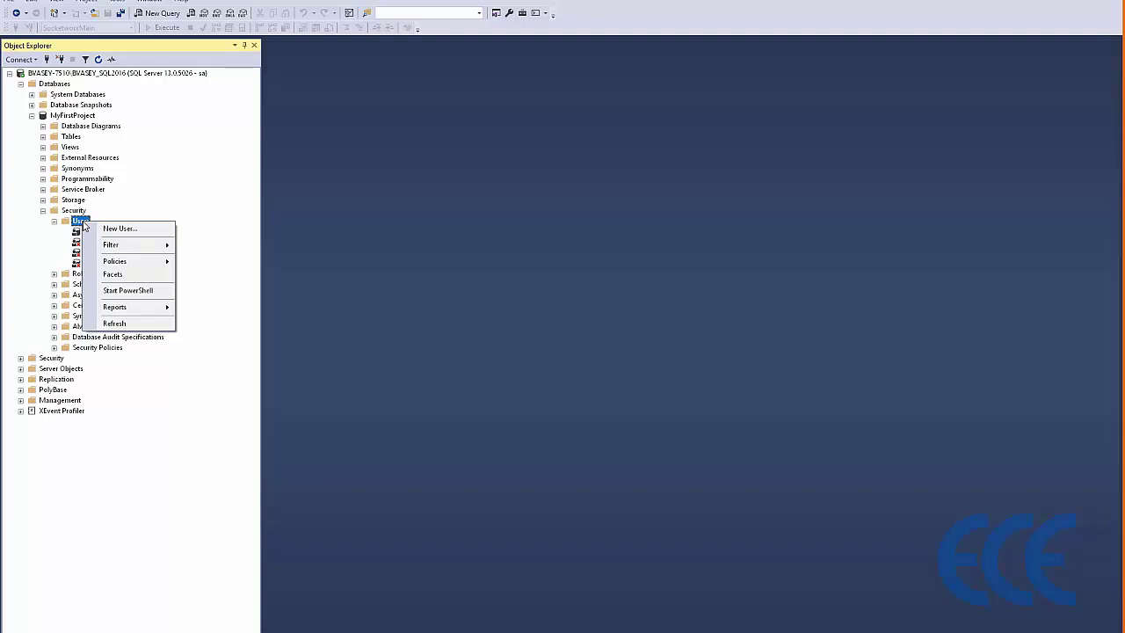
{"action": "left_click", "coordinate": [43, 212]}
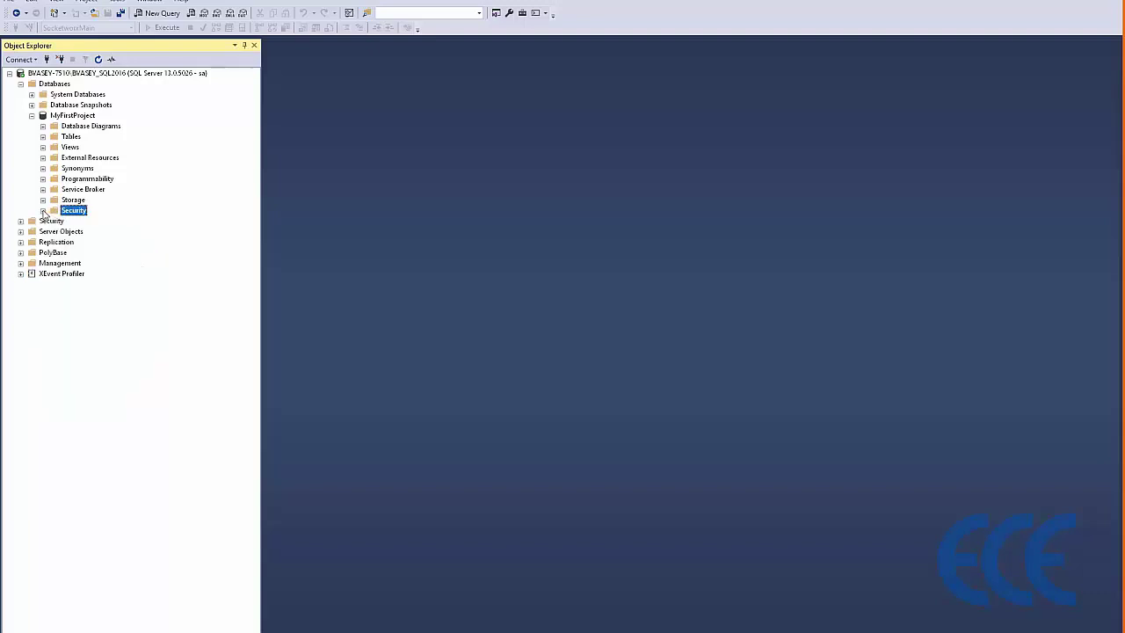
- Open the user mapping settings in the properties of the Socketworx server login
{"action": "left_click", "coordinate": [20, 83]}
{"action": "left_click", "coordinate": [20, 94]}
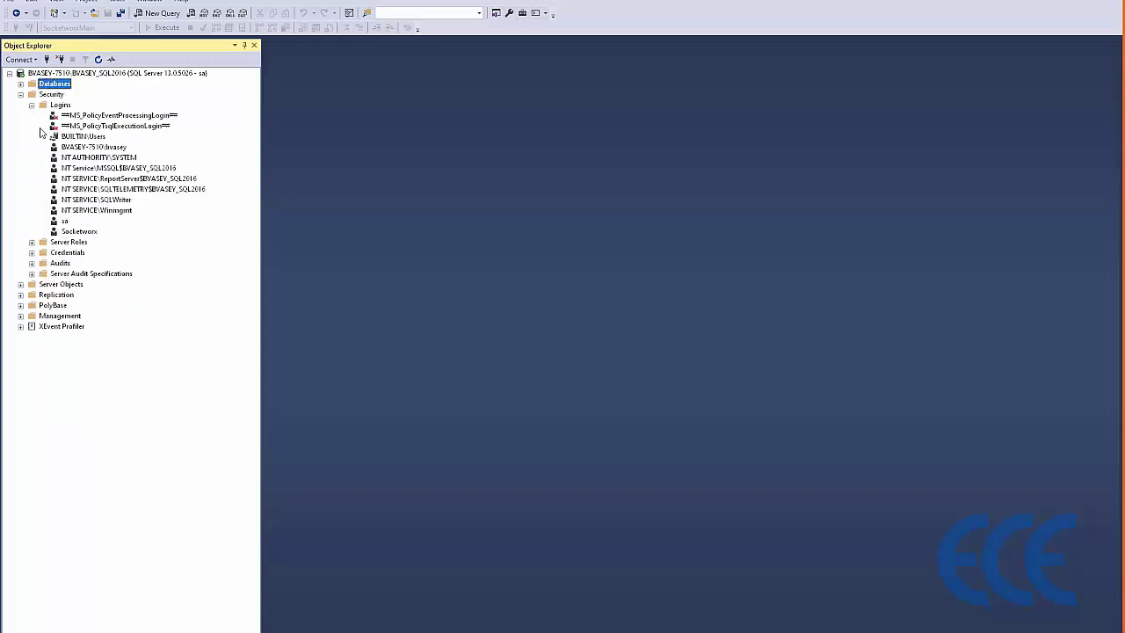
{"action": "left_click", "coordinate": [79, 231]}
{"action": "right_click", "coordinate": [82, 233]}
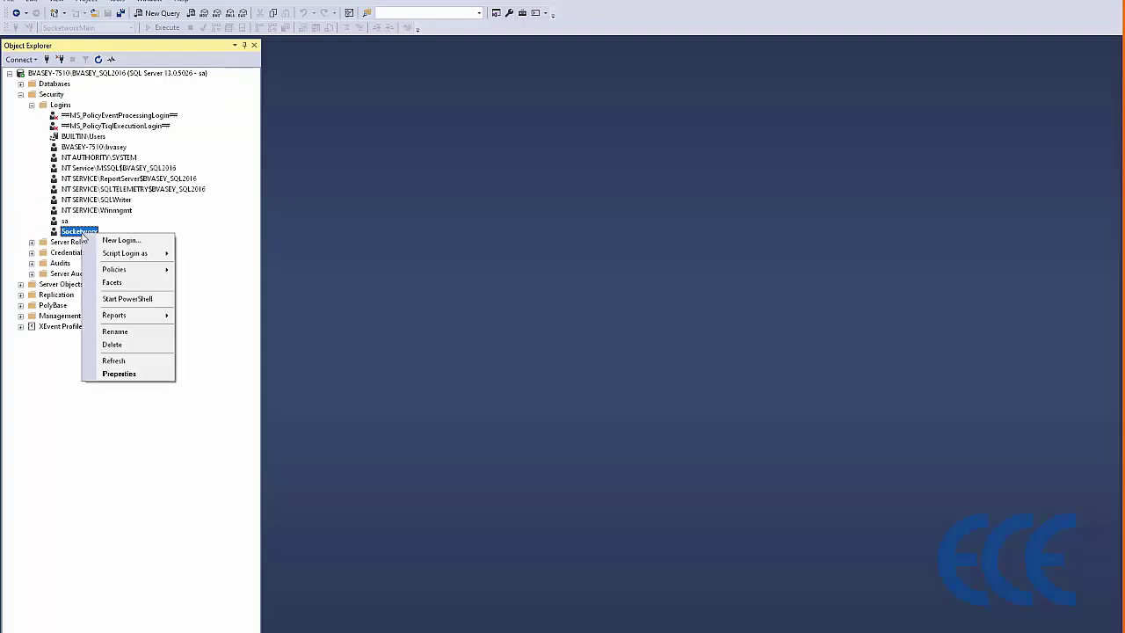
{"action": "left_click", "coordinate": [119, 374]}
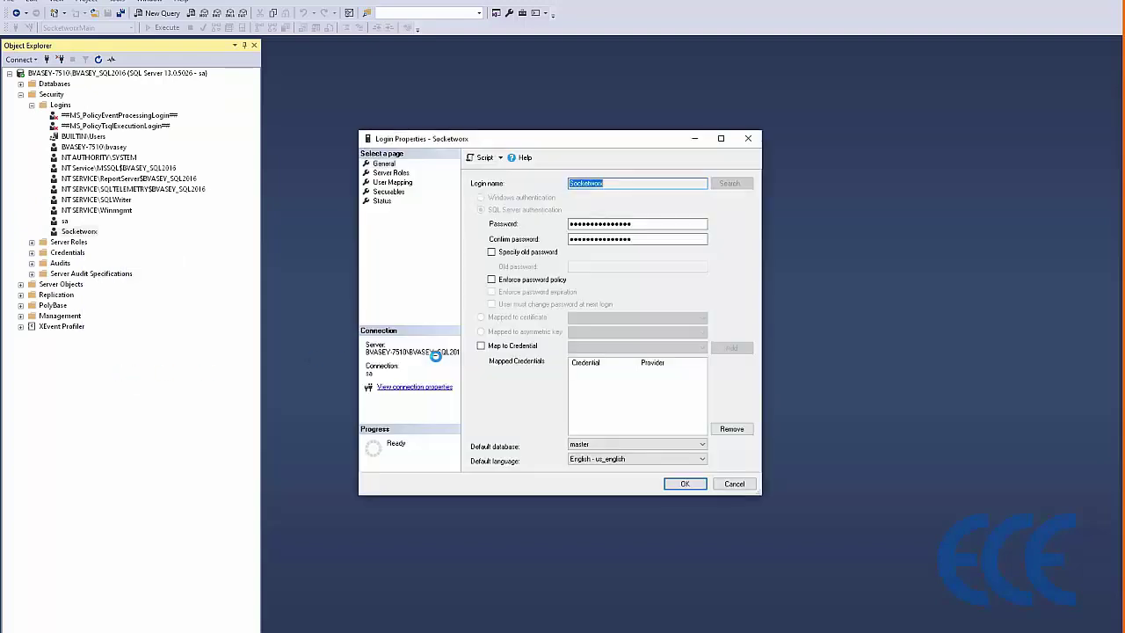
{"action": "left_click", "coordinate": [389, 183]}
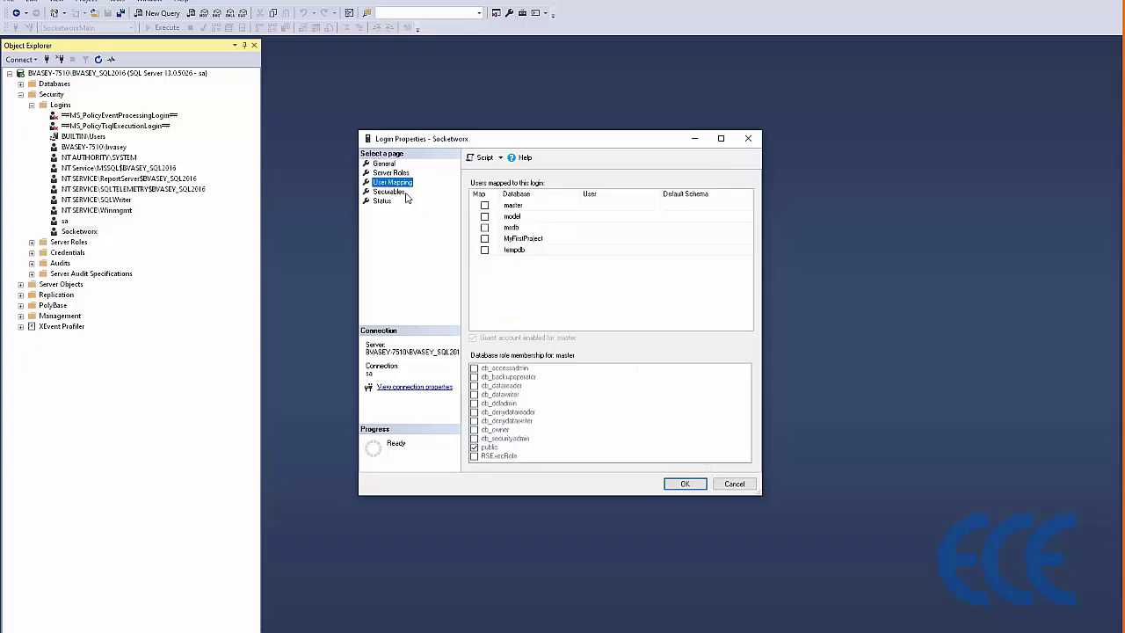
- Map the login to the MyFirstProject database with the db_datareader and db_datawriter roles and save the properties
{"action": "left_click", "coordinate": [484, 239]}
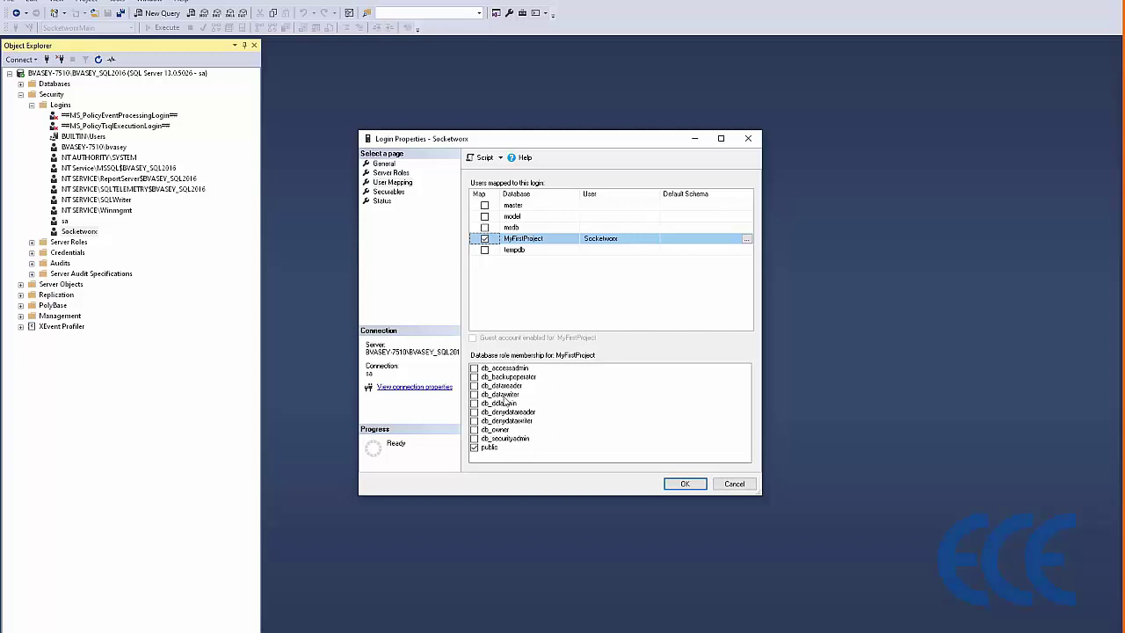
{"action": "left_click", "coordinate": [474, 385]}
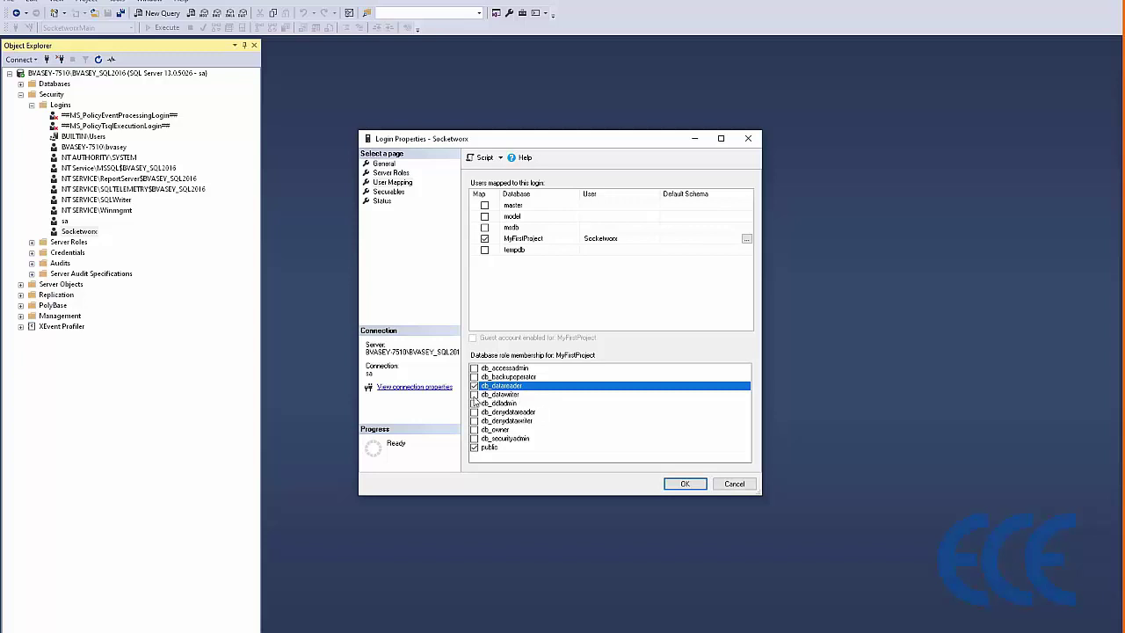
{"action": "left_click", "coordinate": [474, 395]}
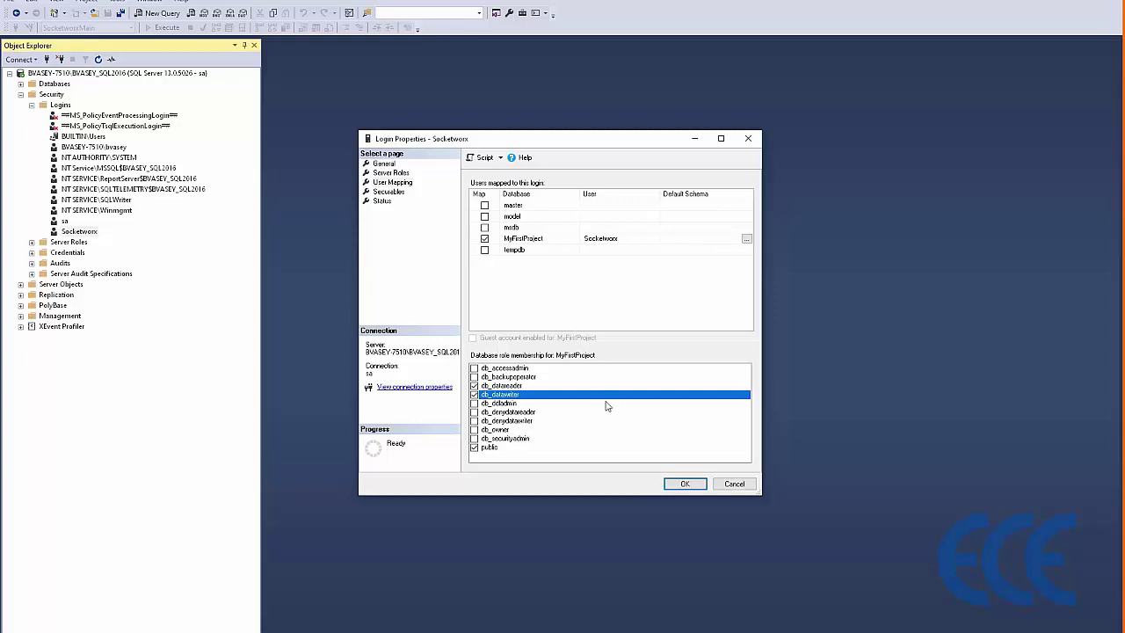
{"action": "left_click", "coordinate": [683, 485]}
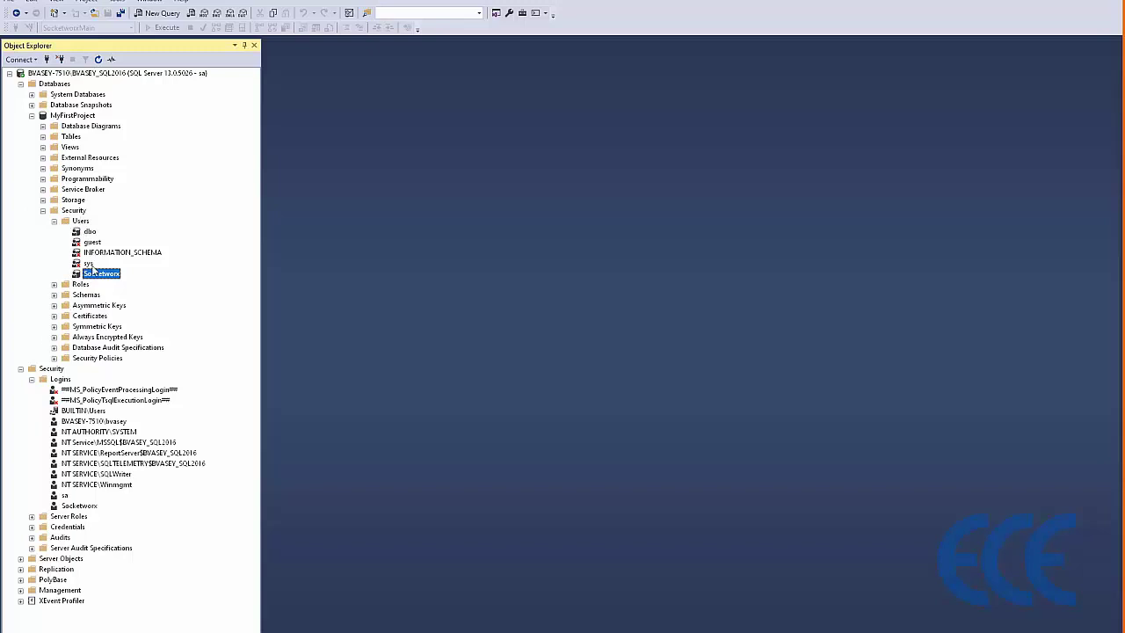
- Check the MyFirstProject database's users for the Socketworx user
{"action": "left_click", "coordinate": [81, 223]}
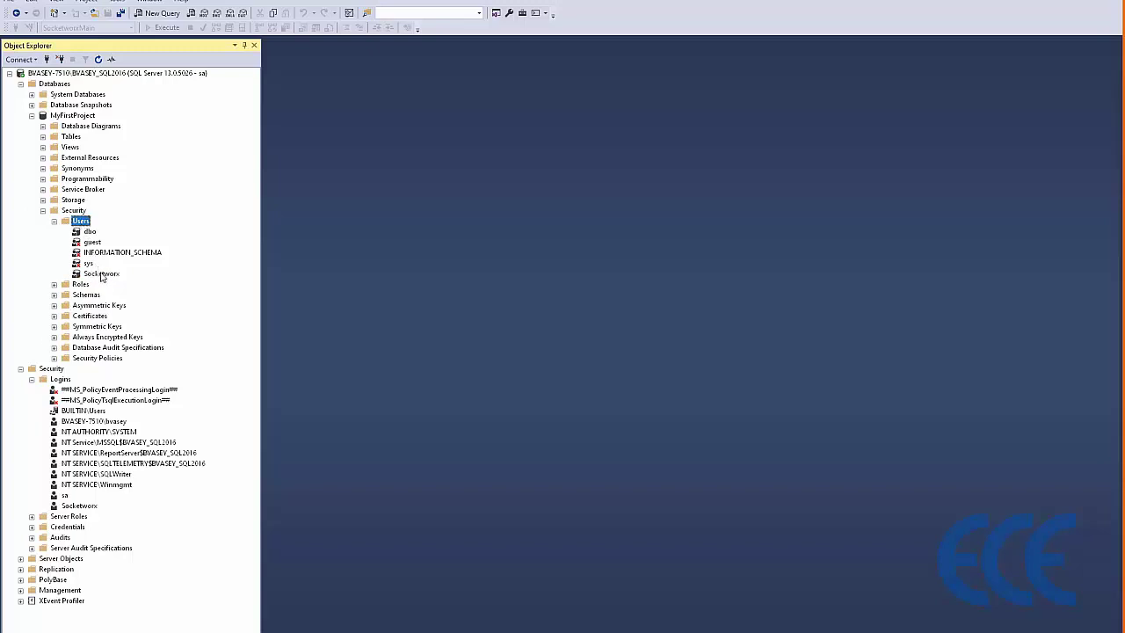
{"action": "left_click", "coordinate": [101, 275]}
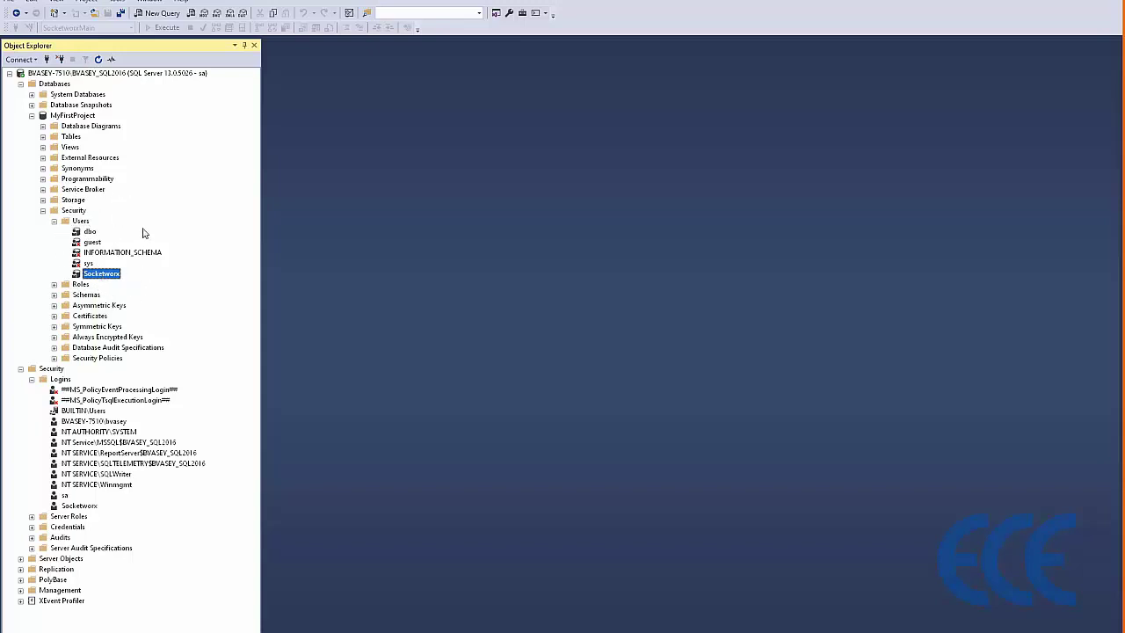
{"action": "left_click", "coordinate": [43, 211]}
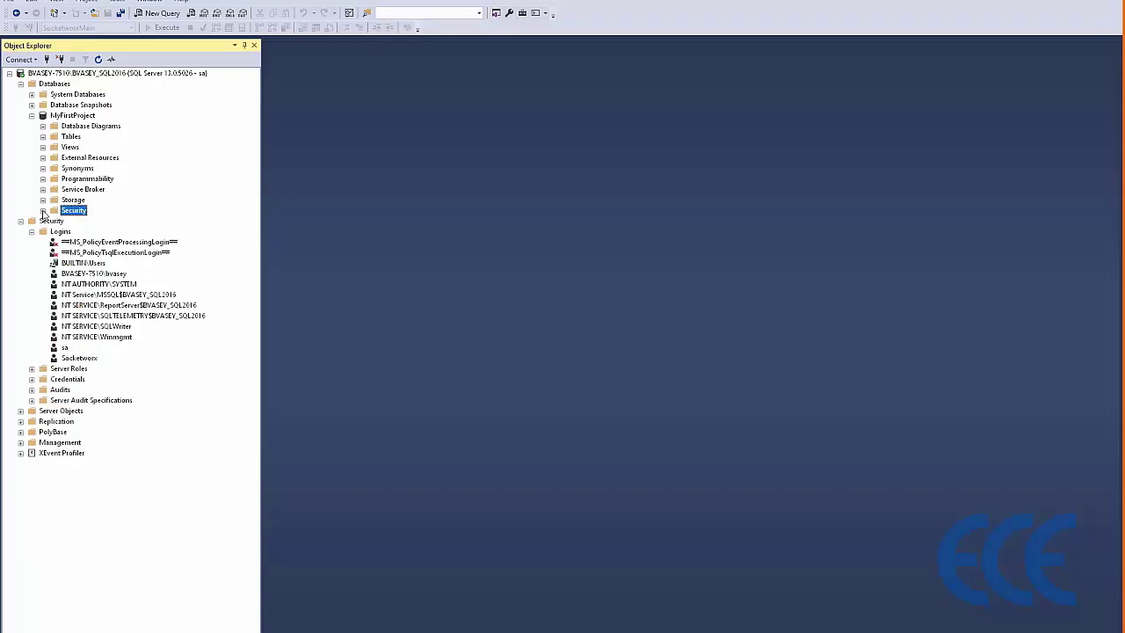
- Start designing a new table in the MyFirstProject database
{"action": "left_click", "coordinate": [44, 137]}
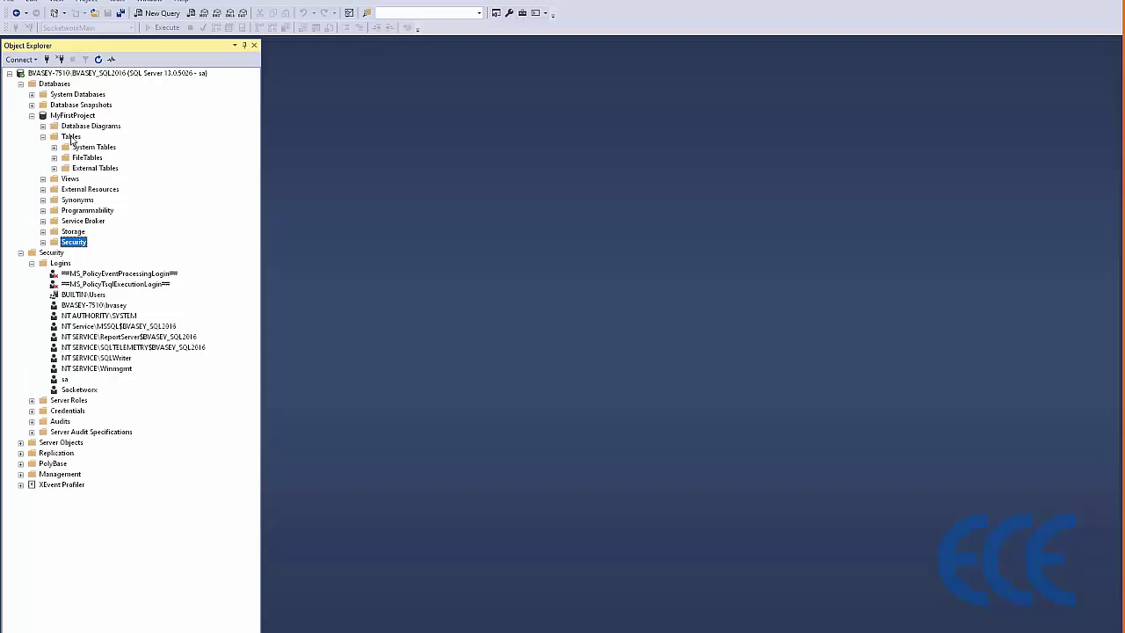
{"action": "right_click", "coordinate": [70, 139]}
{"action": "mouse_move", "coordinate": [102, 145]}
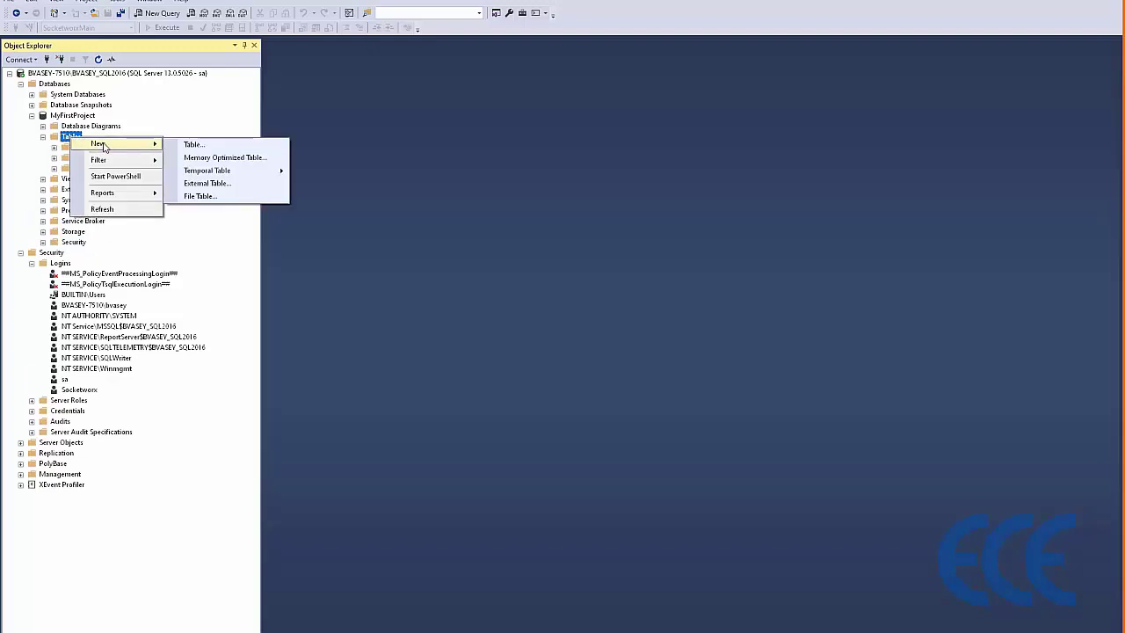
{"action": "left_click", "coordinate": [192, 144]}
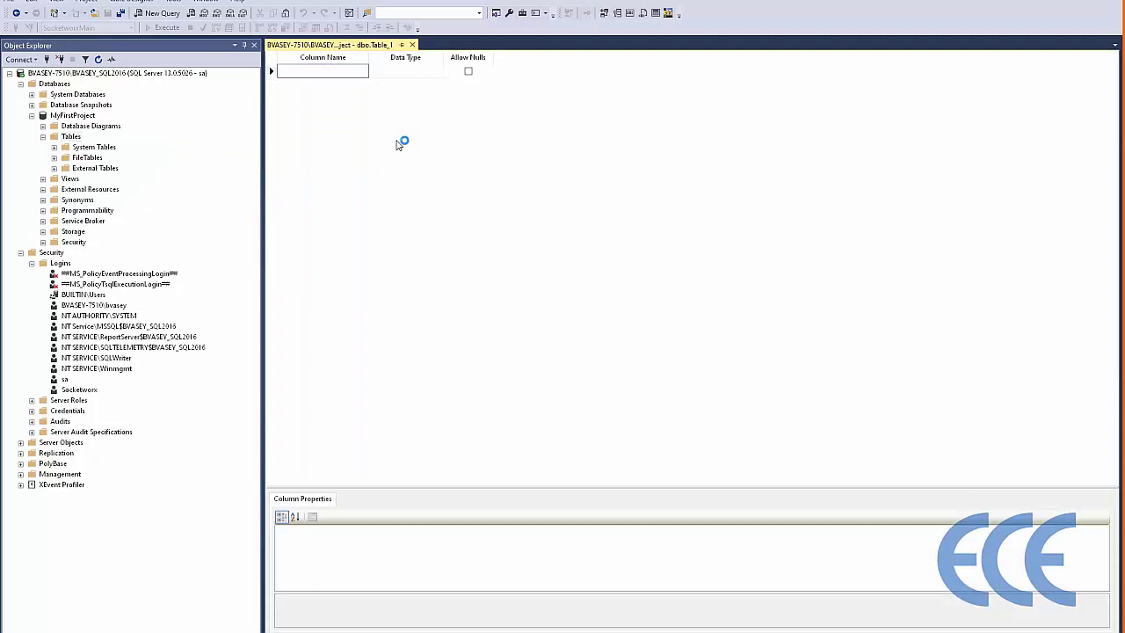
- Add a NewTableID column of type int that disallows nulls and set it as the primary key
{"action": "type", "text": "NewTableID"}
{"action": "key", "text": "Tab"}
{"action": "type", "text": "int"}
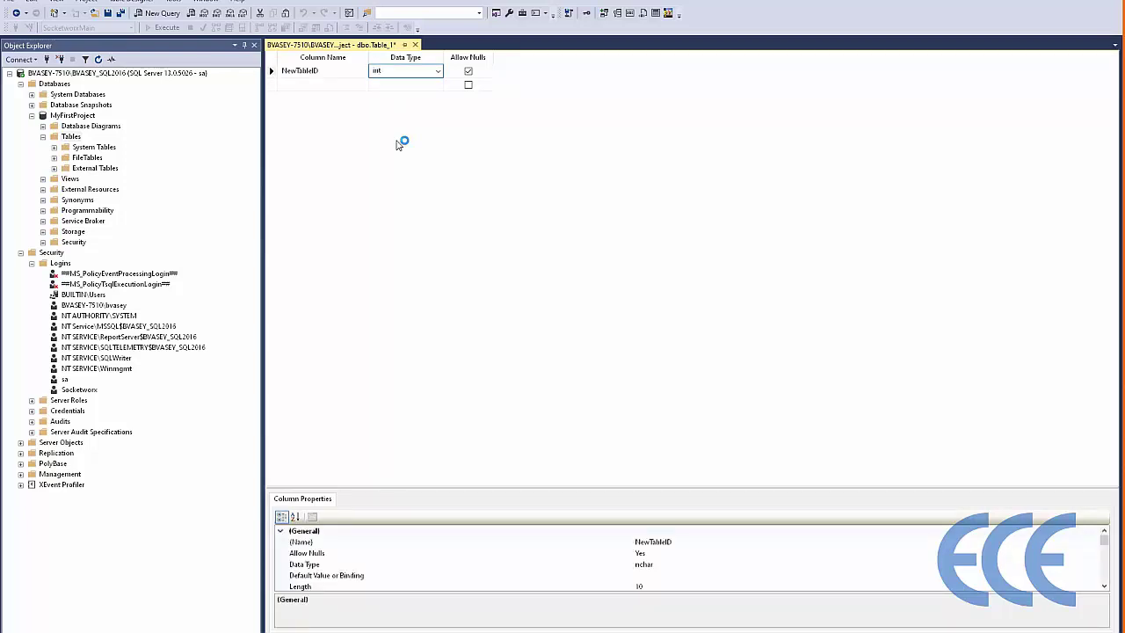
{"action": "key", "text": "Tab"}
{"action": "left_click", "coordinate": [468, 71]}
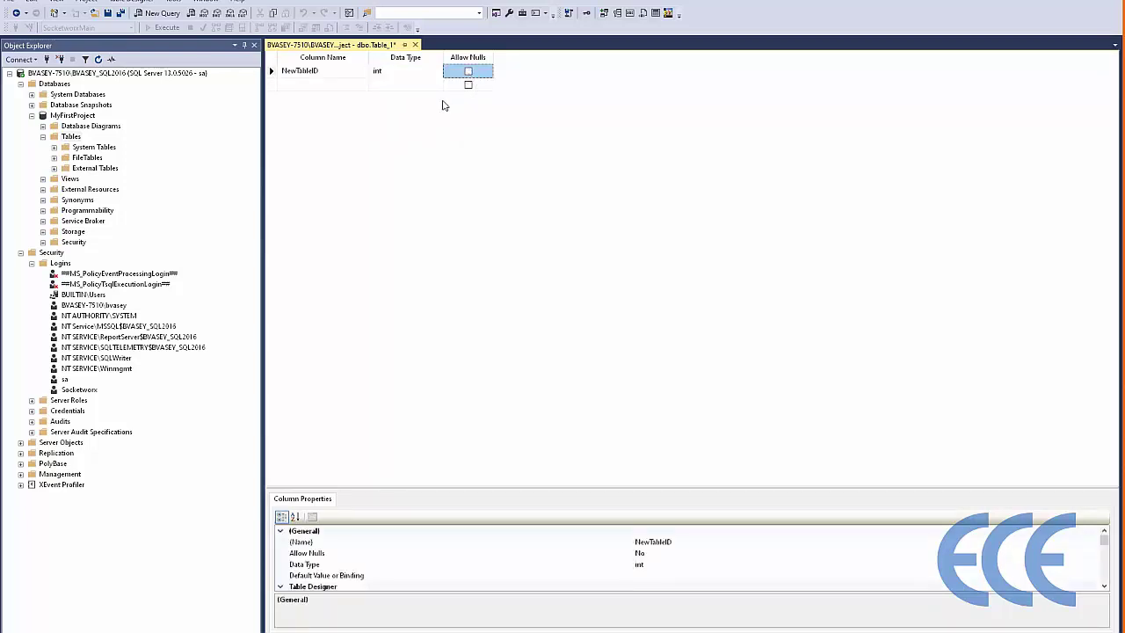
{"action": "right_click", "coordinate": [272, 71]}
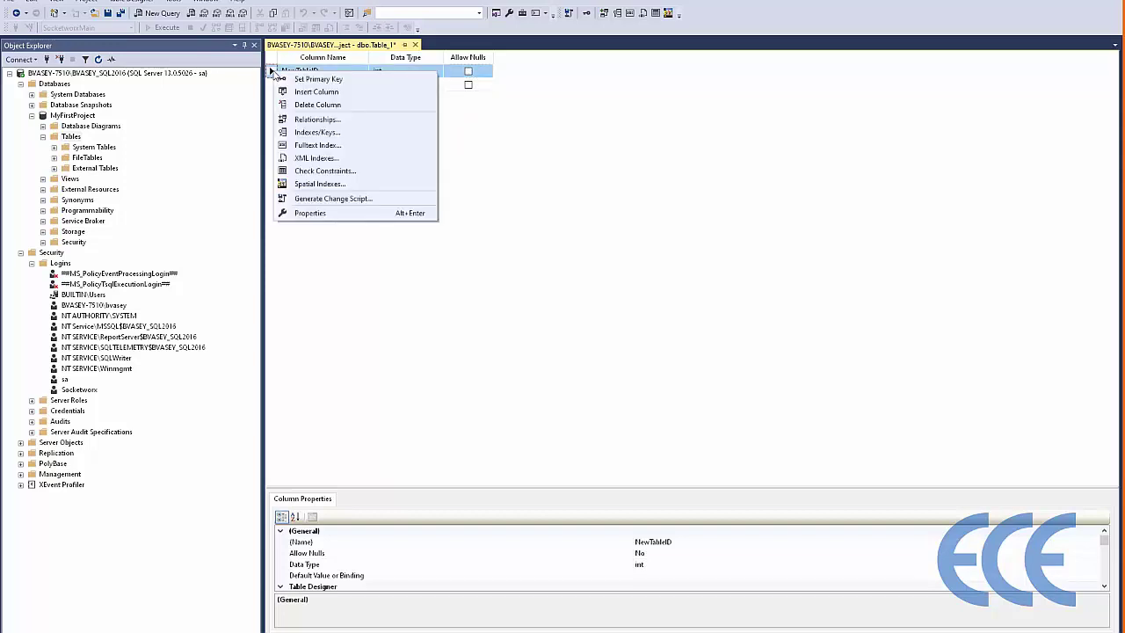
{"action": "left_click", "coordinate": [319, 79]}
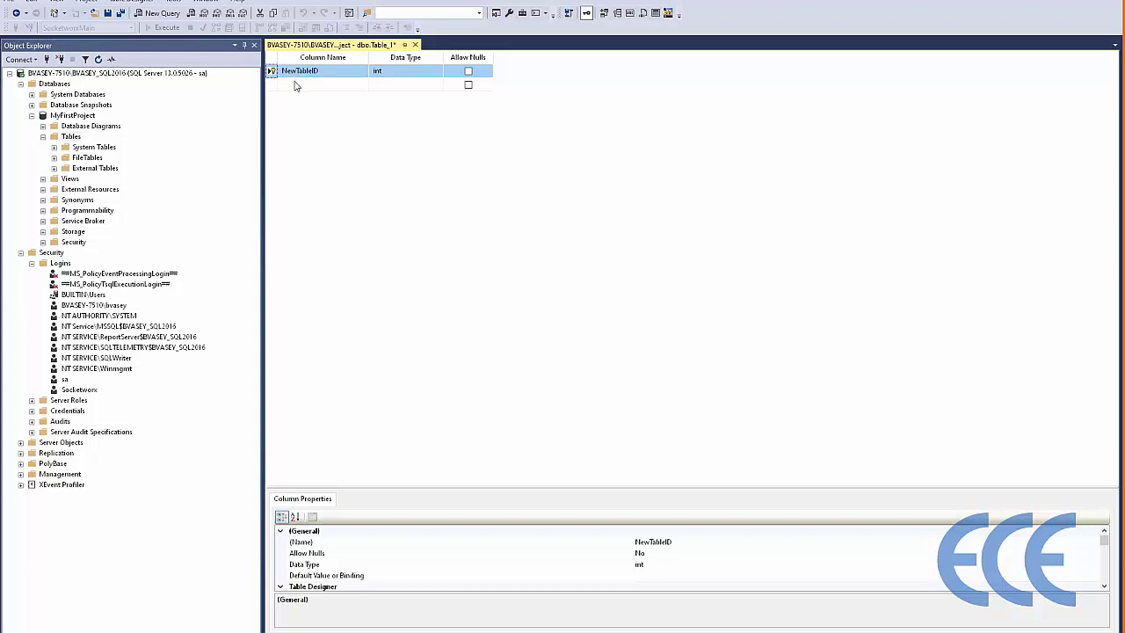
- Add a Data1 column with the data type varchar(50) below NewTableID
{"action": "left_click", "coordinate": [295, 84]}
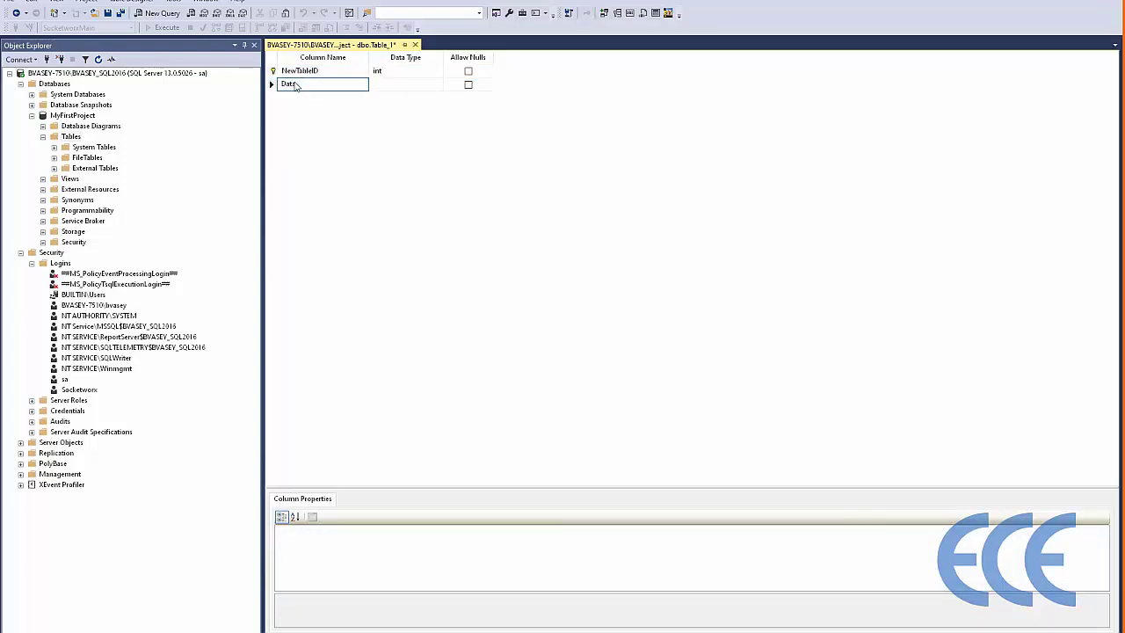
{"action": "type", "text": "Data1"}
{"action": "key", "text": "Tab"}
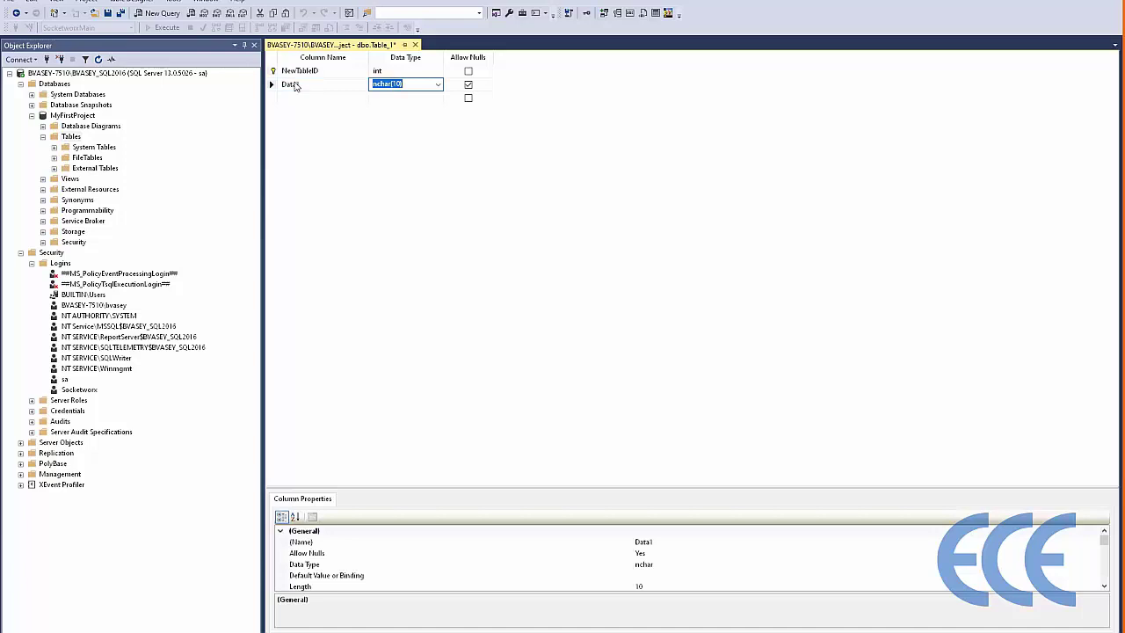
{"action": "type", "text": "varchar("}
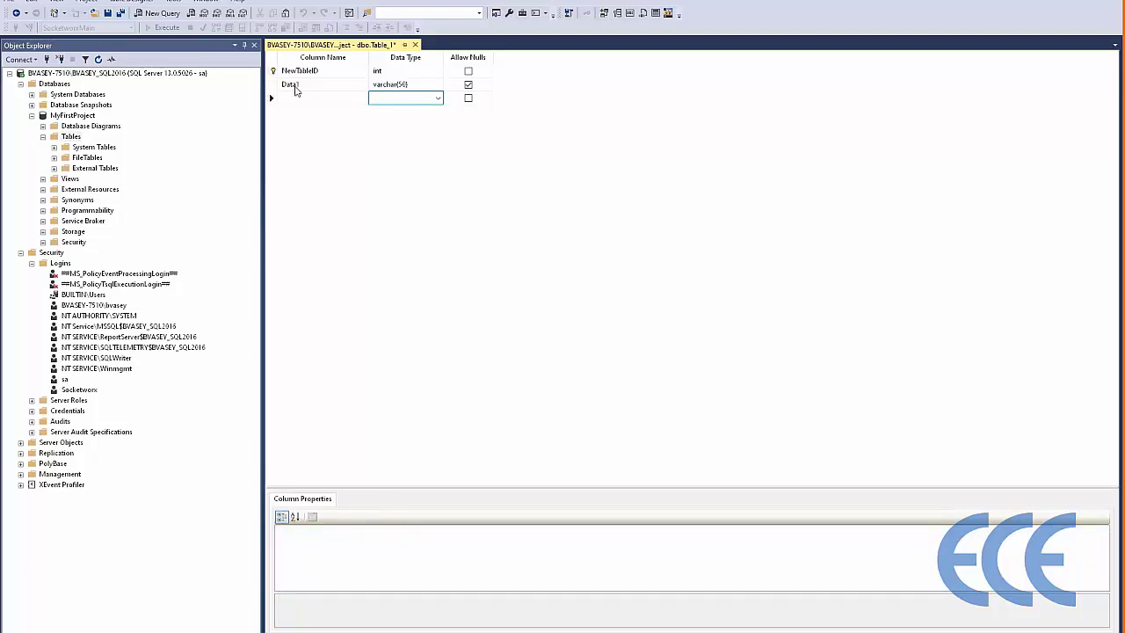
- Add a Data2 column and give it the varchar(50) data type copied from Data1
{"action": "left_click", "coordinate": [299, 97]}
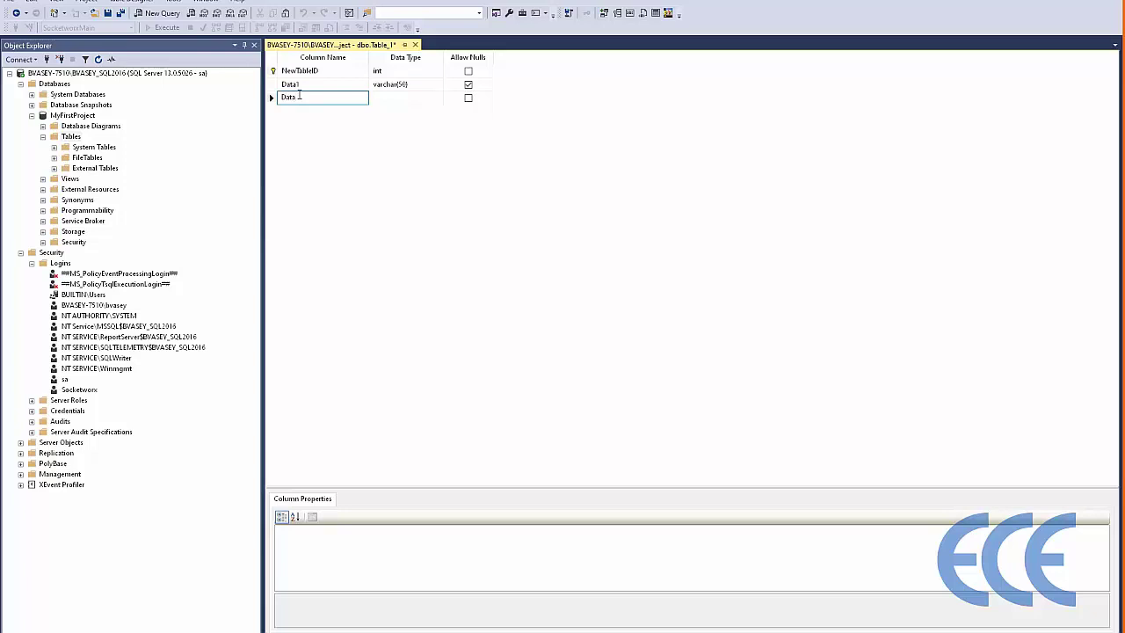
{"action": "type", "text": "Data2"}
{"action": "key", "text": "Tab"}
{"action": "type", "text": "tinyint"}
{"action": "left_click", "coordinate": [417, 86]}
{"action": "key", "text": "ctrl+c"}
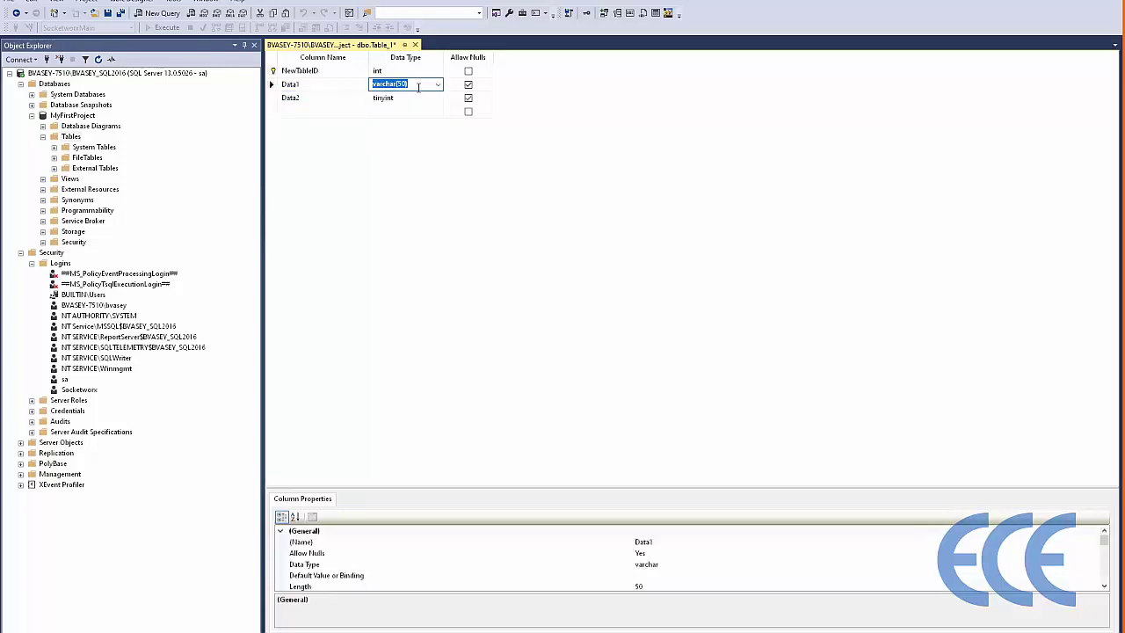
{"action": "key", "text": "Down"}
{"action": "key", "text": "Up"}
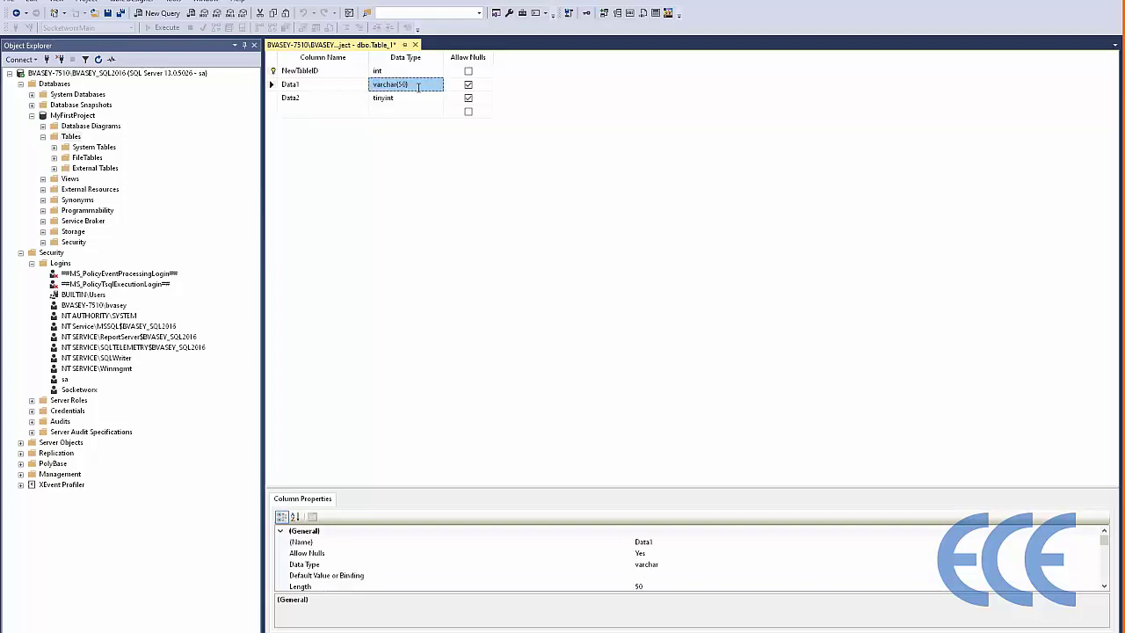
{"action": "left_click", "coordinate": [418, 101]}
{"action": "key", "text": "ctrl+v"}
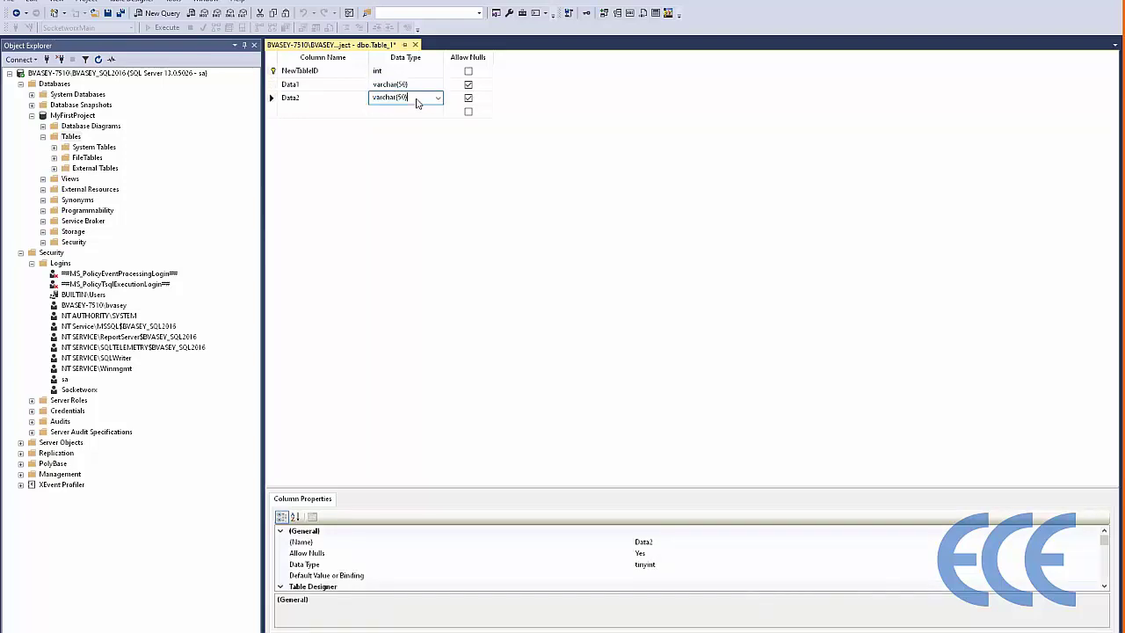
{"action": "key", "text": "Return"}
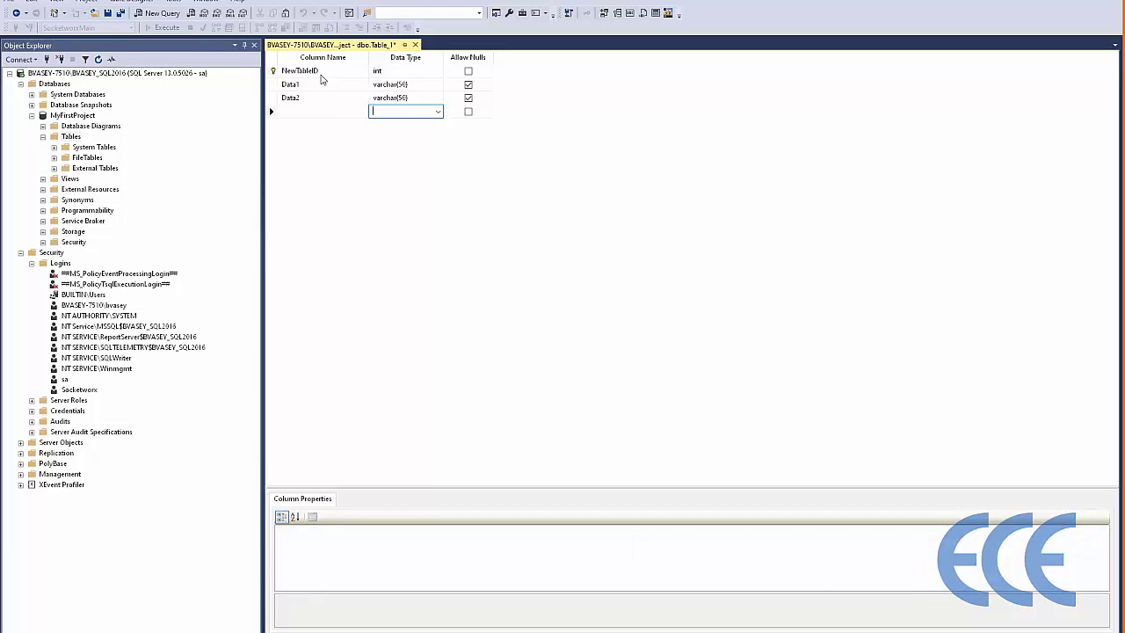
- Turn on the identity specification for the NewTableID column by setting Is Identity to Yes
{"action": "left_click", "coordinate": [329, 71]}
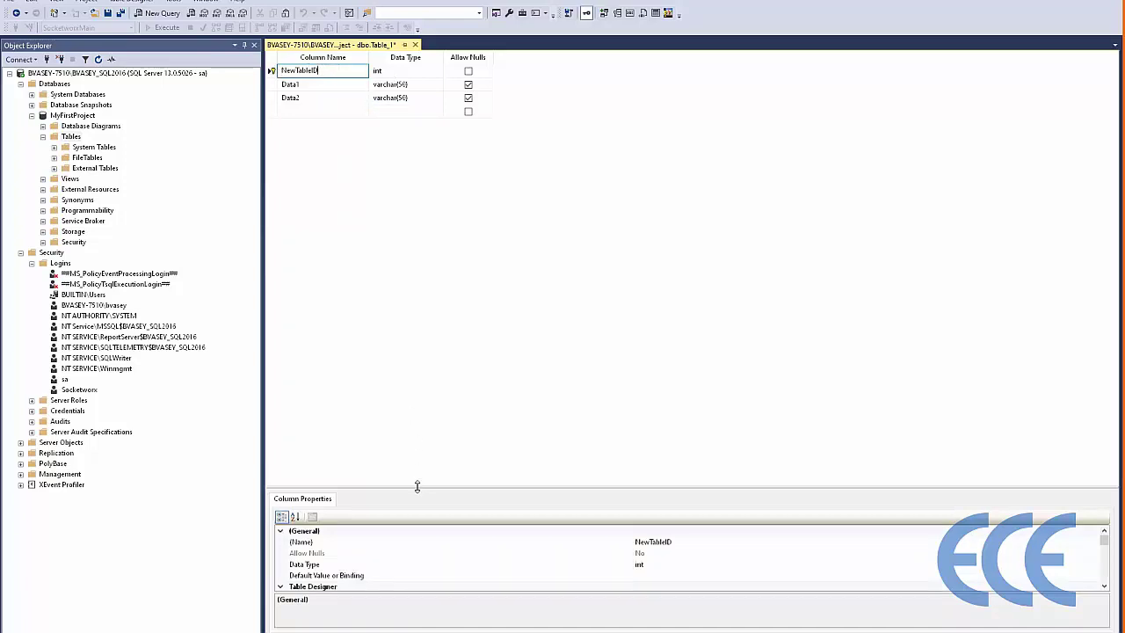
{"action": "left_click_drag", "start_coordinate": [417, 485], "coordinate": [428, 236]}
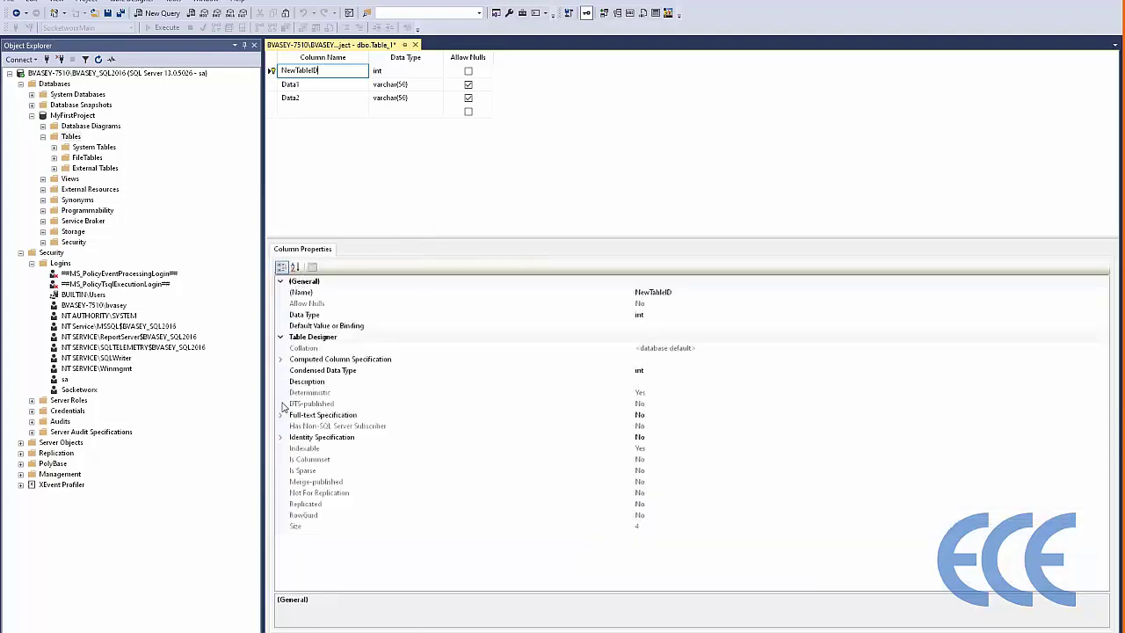
{"action": "left_click", "coordinate": [279, 439]}
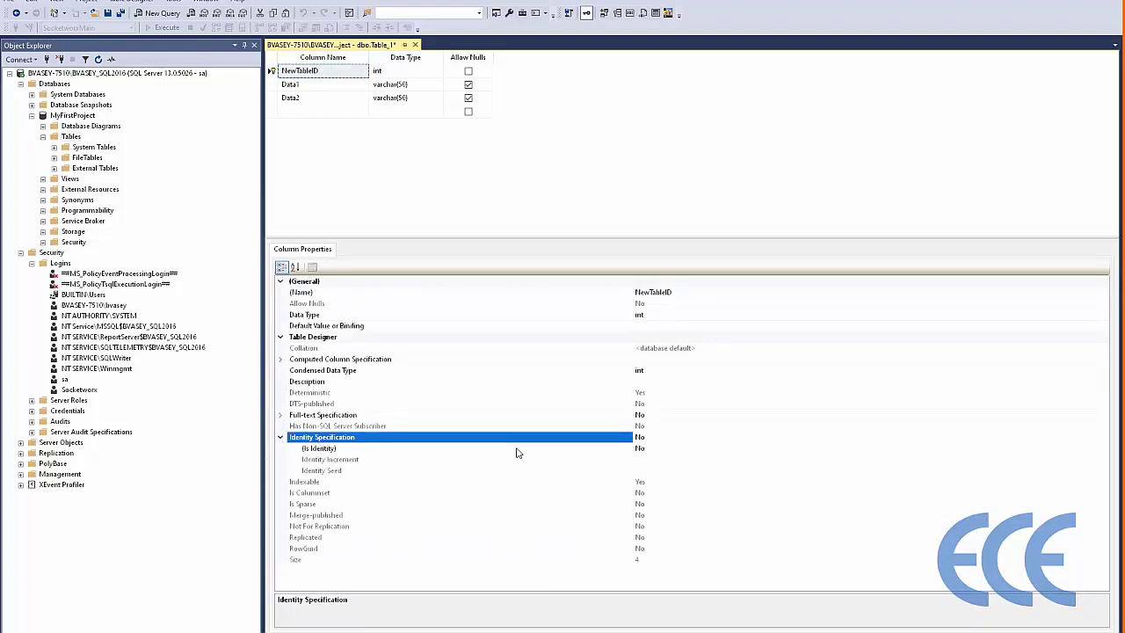
{"action": "left_click", "coordinate": [656, 449]}
{"action": "double_click", "coordinate": [657, 449]}
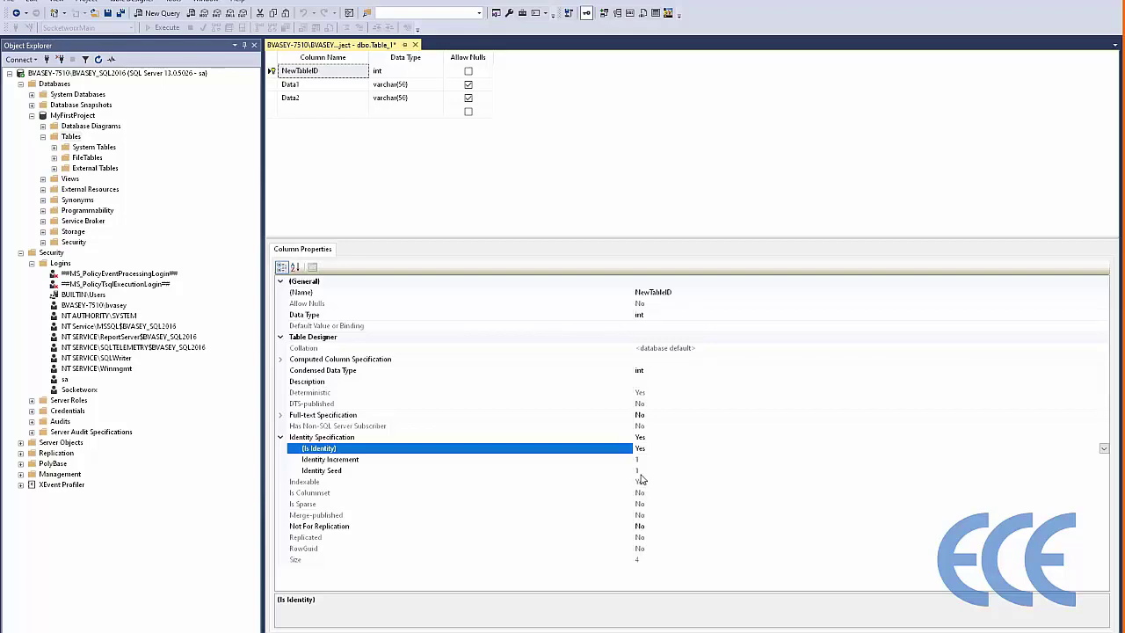
{"action": "left_click_drag", "start_coordinate": [495, 239], "coordinate": [495, 439]}
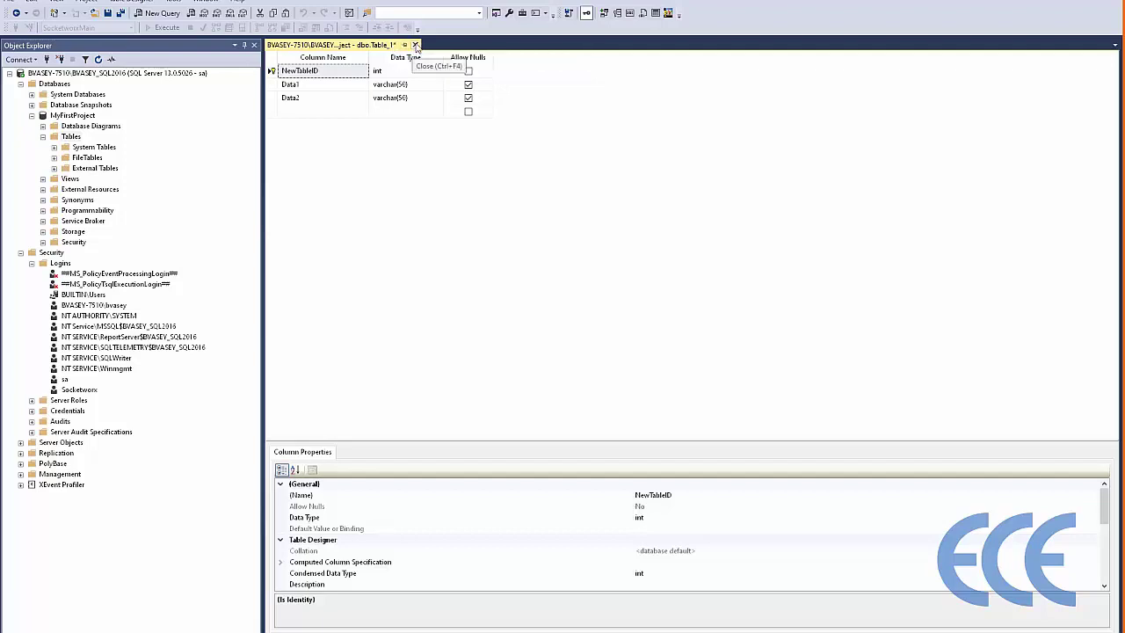
- Close the table design and save the table under the name TableWithPrimaryKey
{"action": "left_click", "coordinate": [414, 44]}
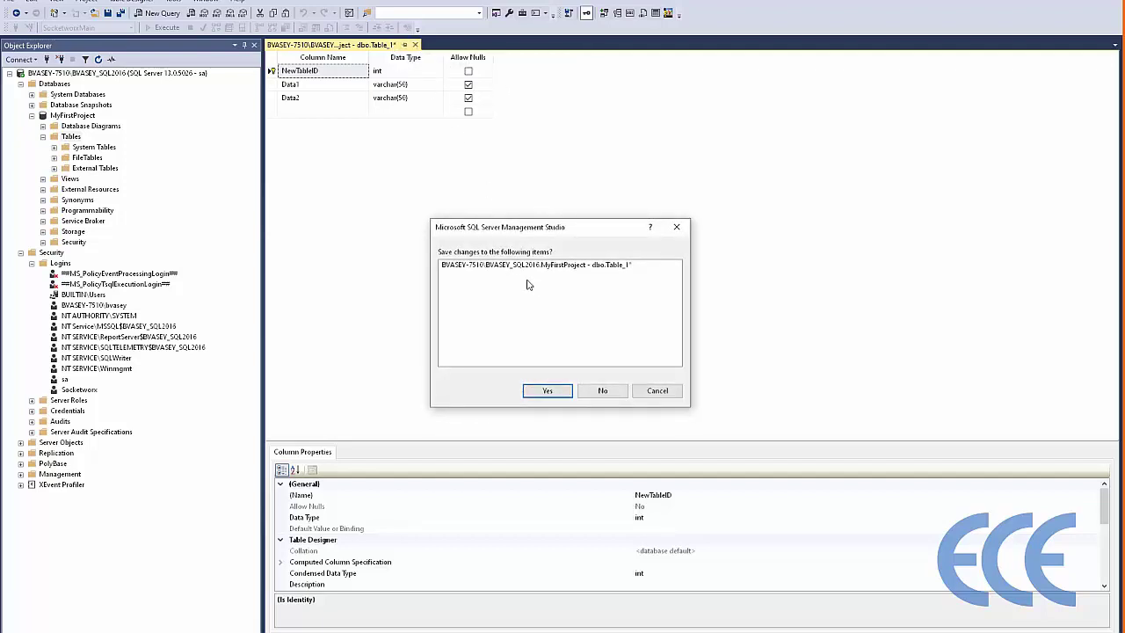
{"action": "left_click", "coordinate": [545, 391]}
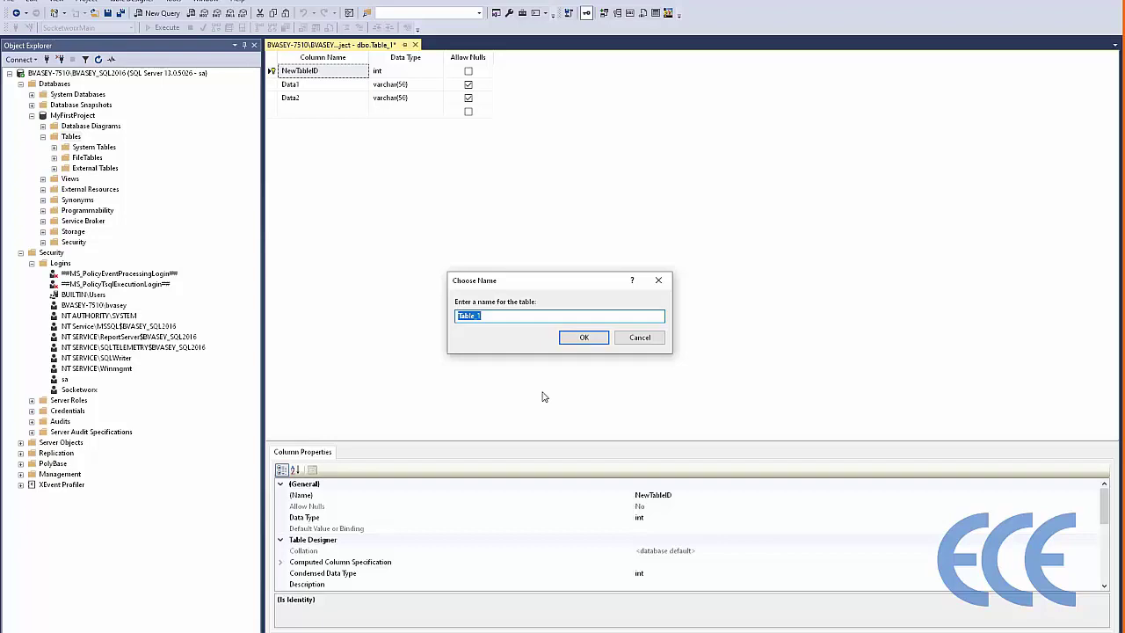
{"action": "type", "text": "TableWithPrimaryKey"}
{"action": "left_click", "coordinate": [582, 339]}
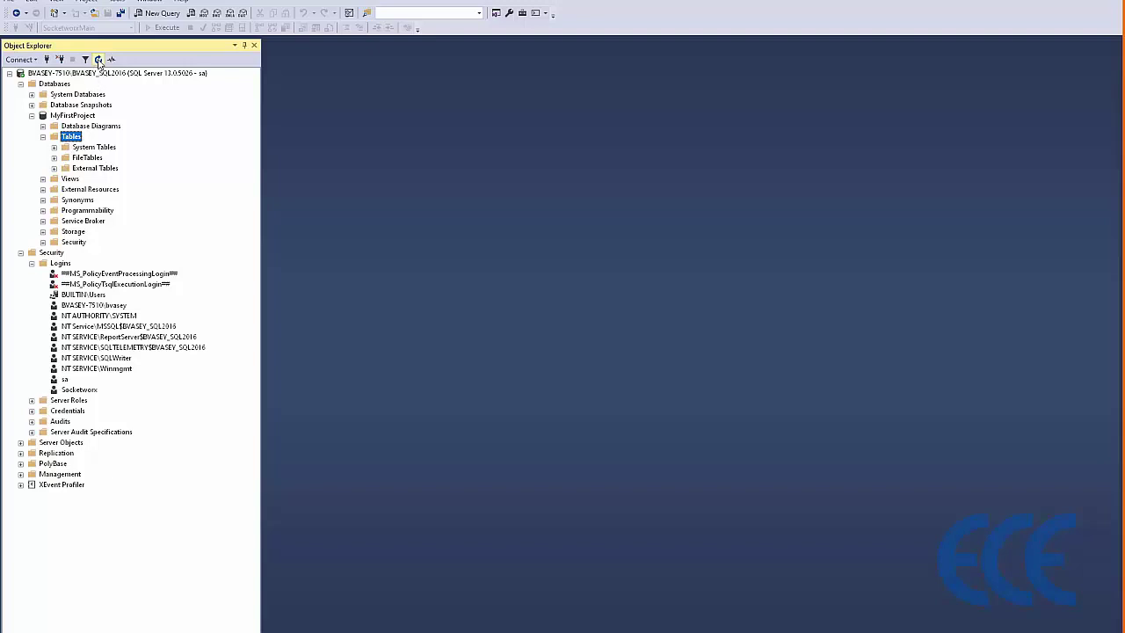
- Refresh the MyFirstProject tables and examine the columns of TableWithPrimaryKey
{"action": "left_click", "coordinate": [98, 59]}
{"action": "left_click", "coordinate": [97, 179]}
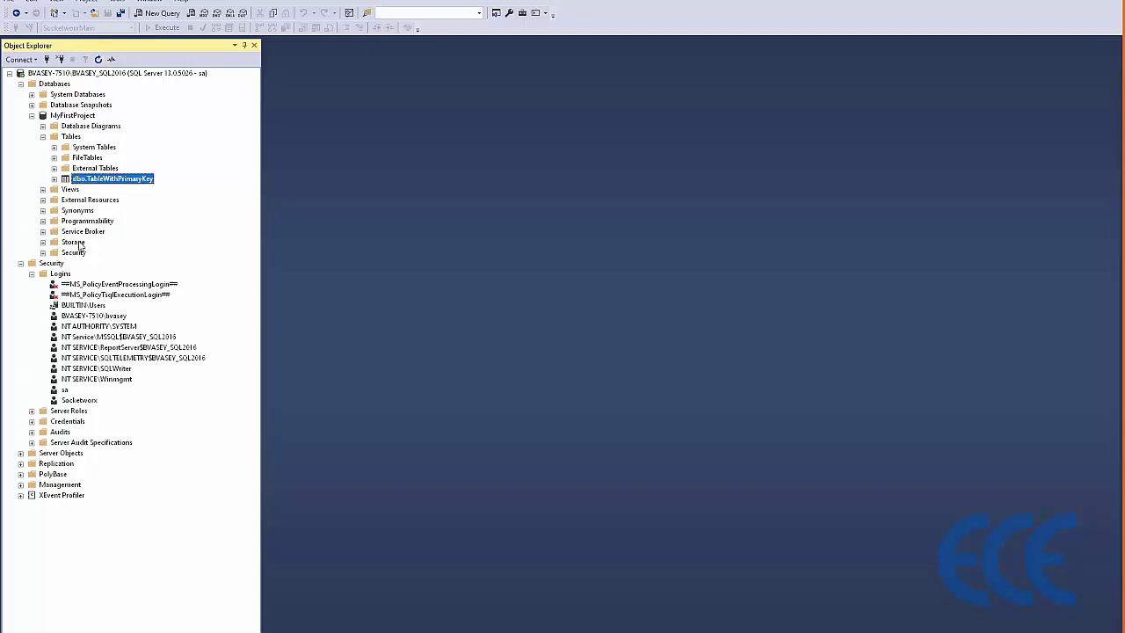
{"action": "left_click", "coordinate": [54, 178]}
{"action": "left_click", "coordinate": [64, 189]}
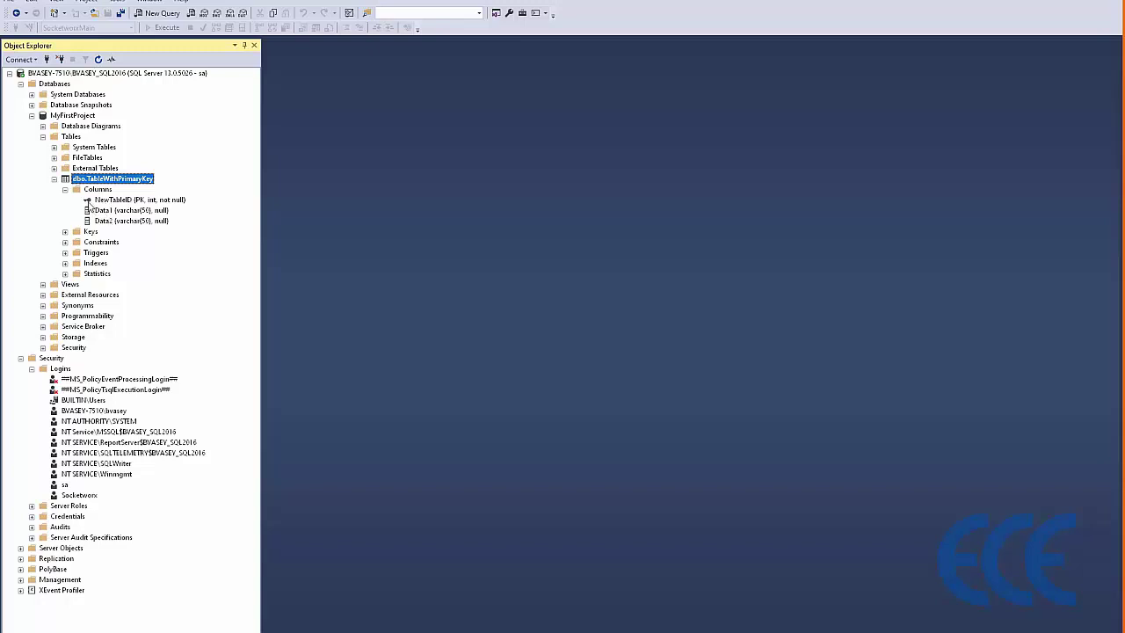
- Start a second new table in MyFirstProject with a NewTableID column of type int that disallows nulls
{"action": "left_click", "coordinate": [72, 137]}
{"action": "right_click", "coordinate": [74, 138]}
{"action": "mouse_move", "coordinate": [99, 144]}
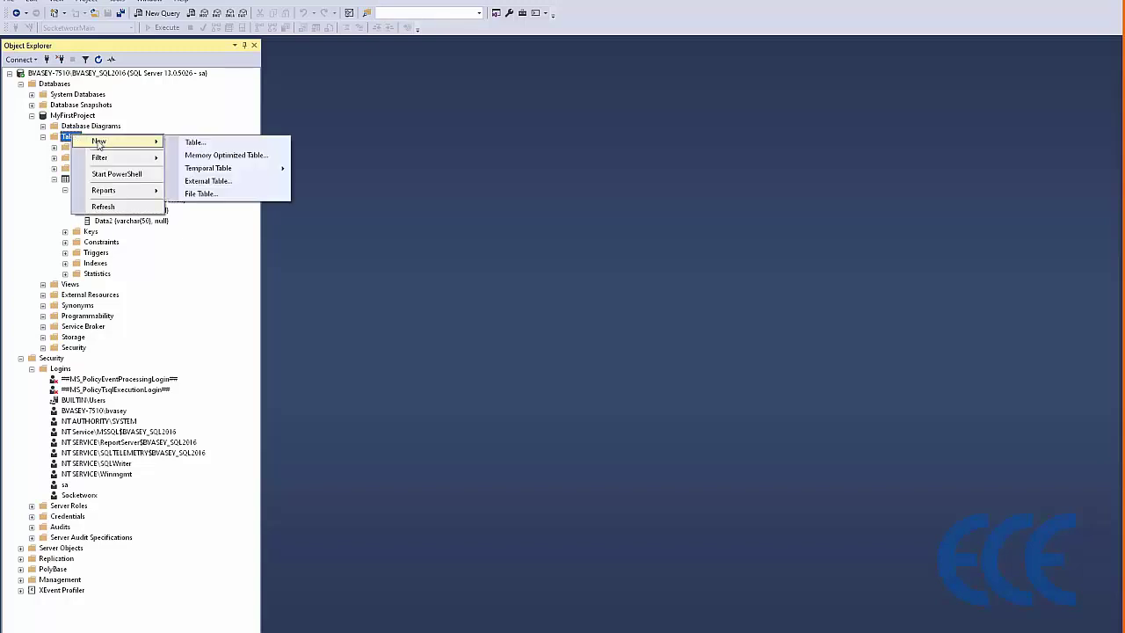
{"action": "left_click", "coordinate": [201, 144]}
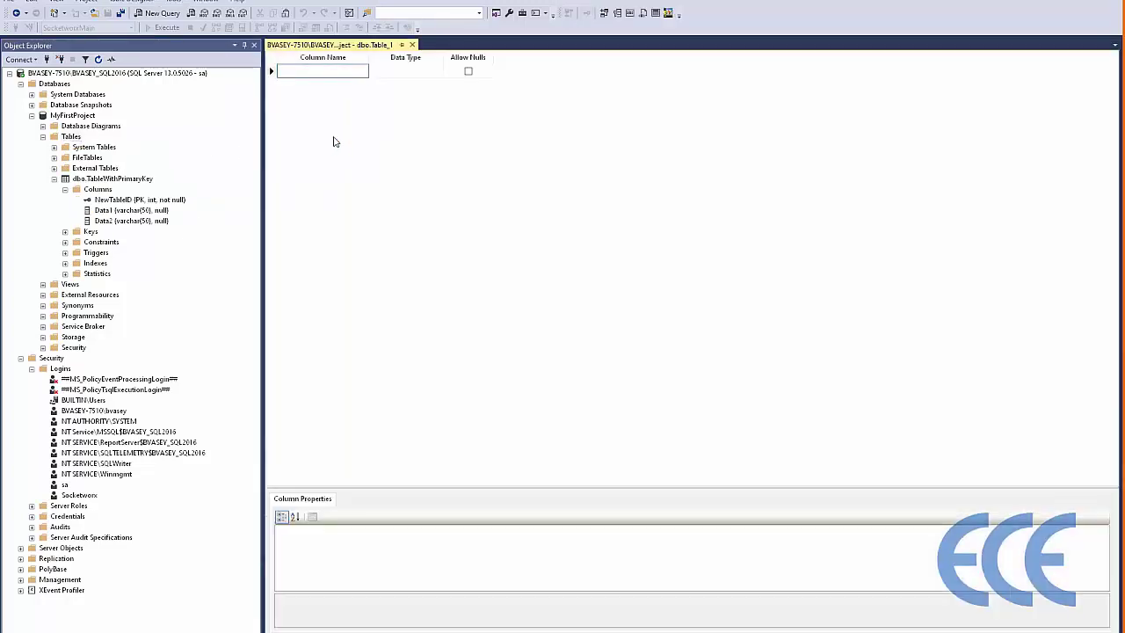
{"action": "type", "text": "NewTableID"}
{"action": "key", "text": "Tab"}
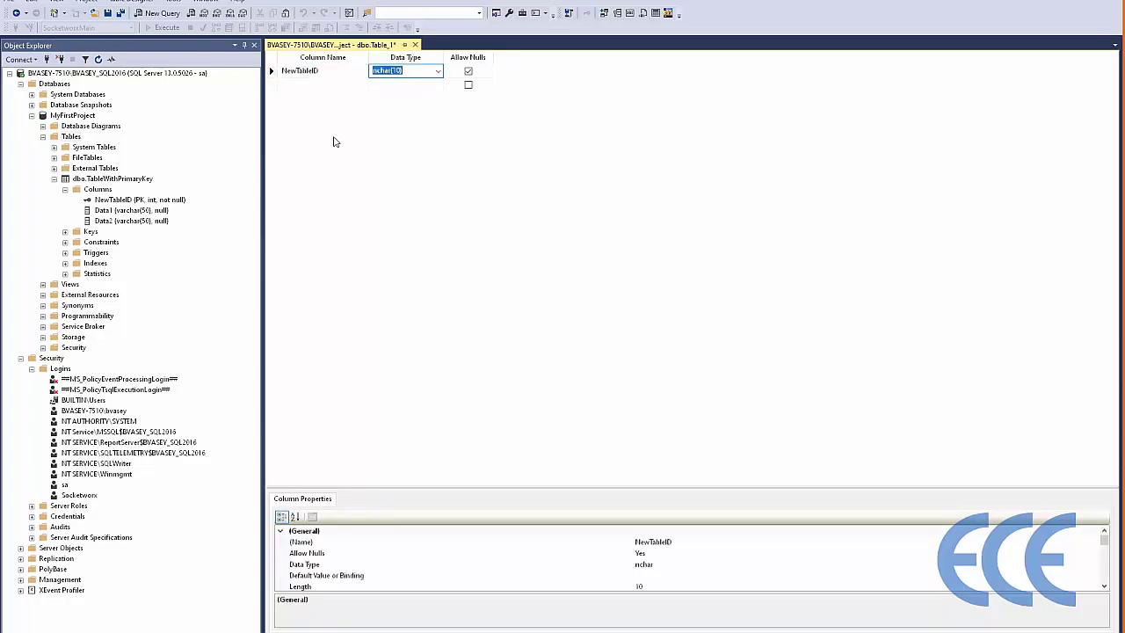
{"action": "type", "text": "int"}
{"action": "key", "text": "Tab"}
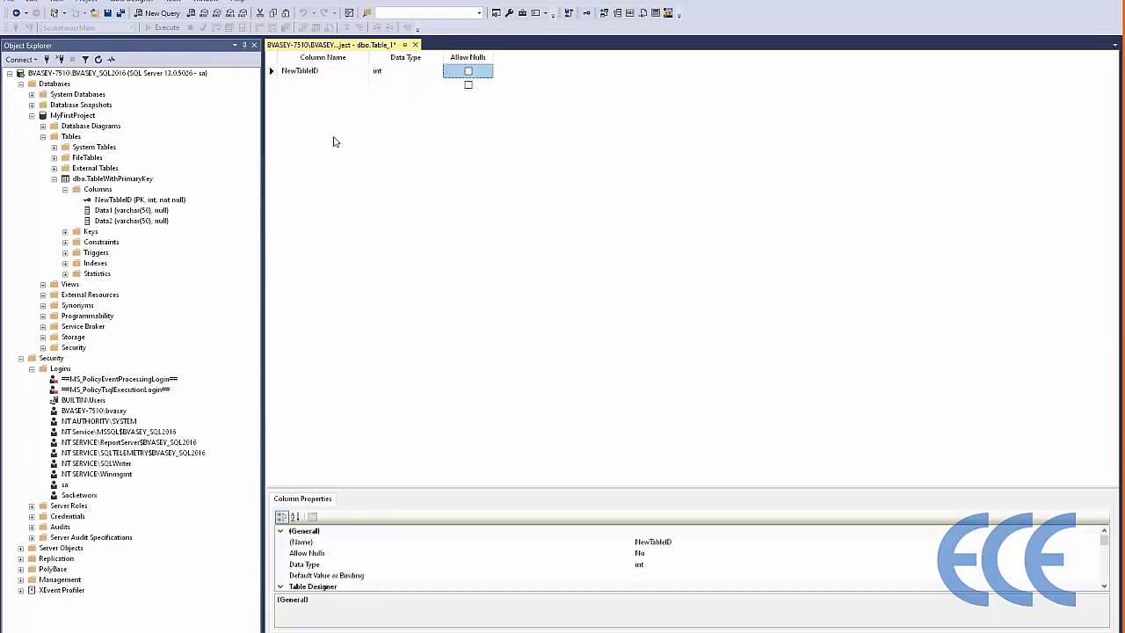
- Set Is Identity to Yes for the second table's NewTableID column
{"action": "left_click", "coordinate": [441, 493]}
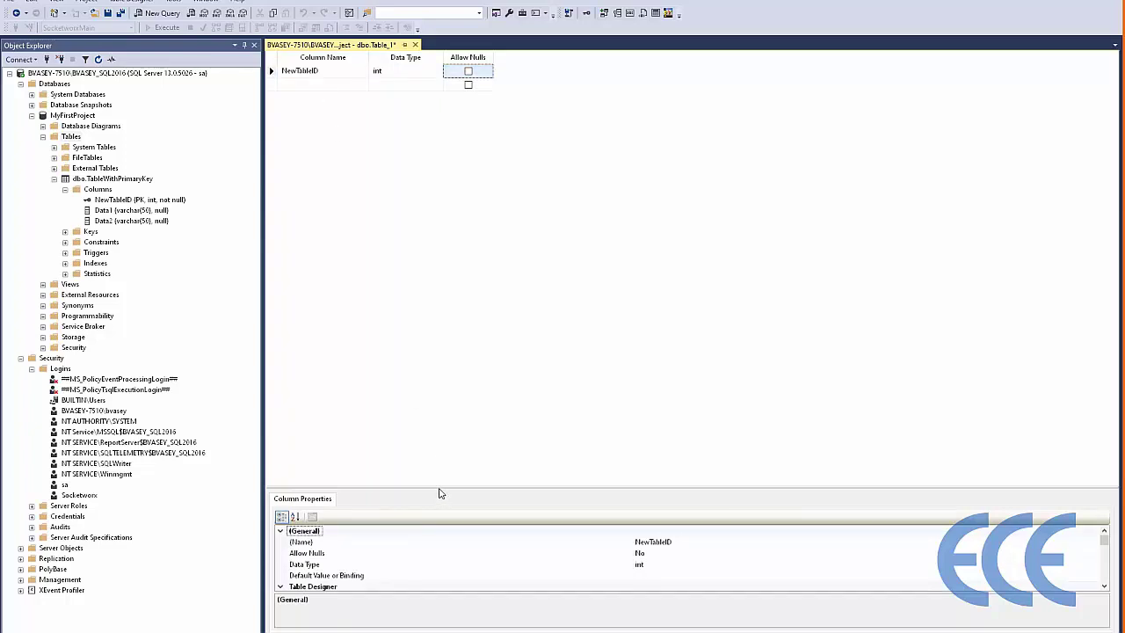
{"action": "left_click_drag", "start_coordinate": [441, 493], "coordinate": [432, 240]}
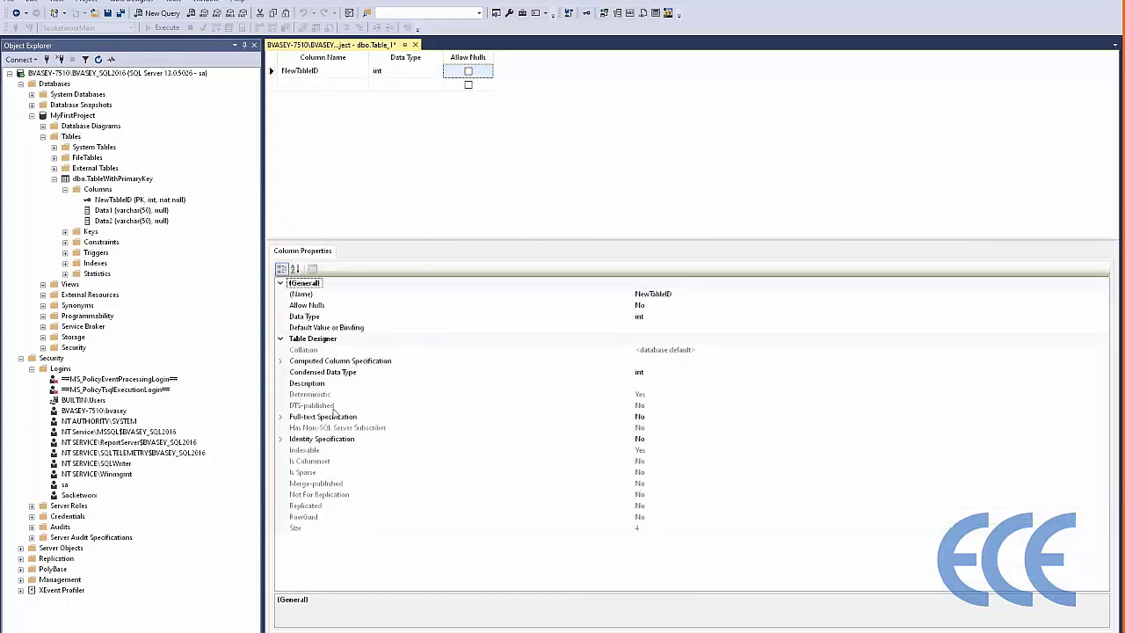
{"action": "left_click", "coordinate": [282, 439]}
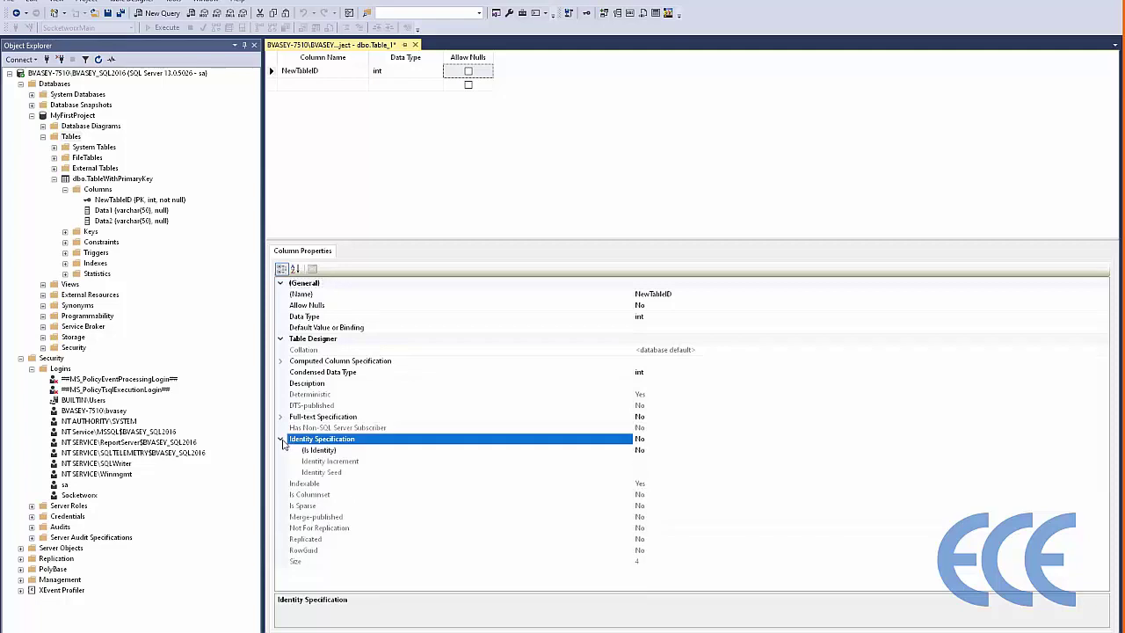
{"action": "double_click", "coordinate": [654, 451]}
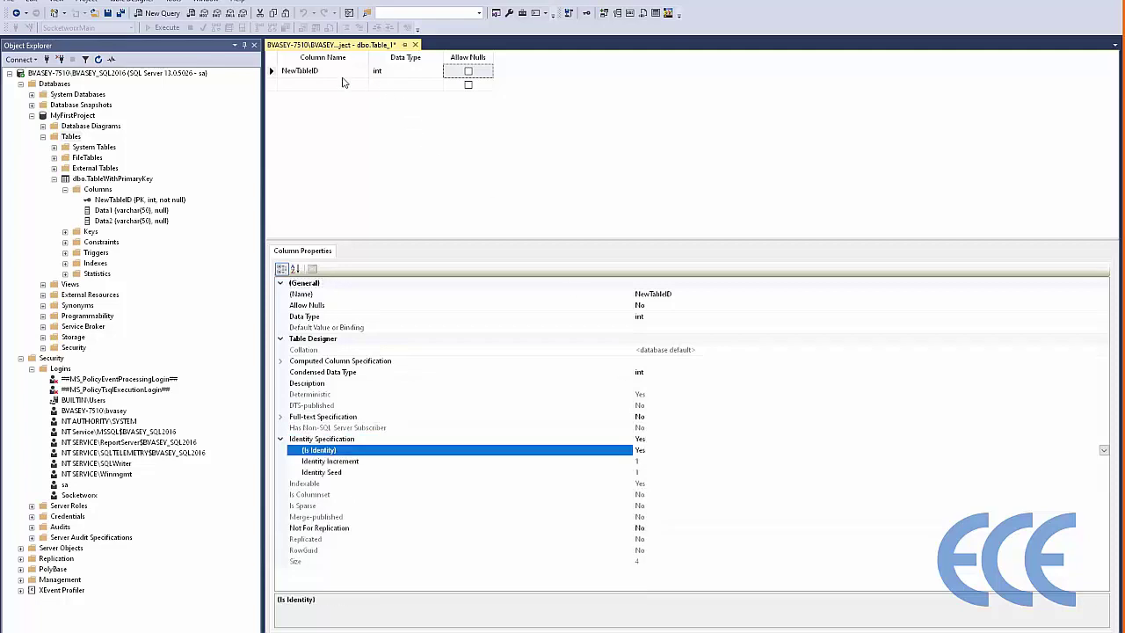
- Add a Data1 column of type varbinary(50) that allows nulls to the second table
{"action": "left_click", "coordinate": [315, 84]}
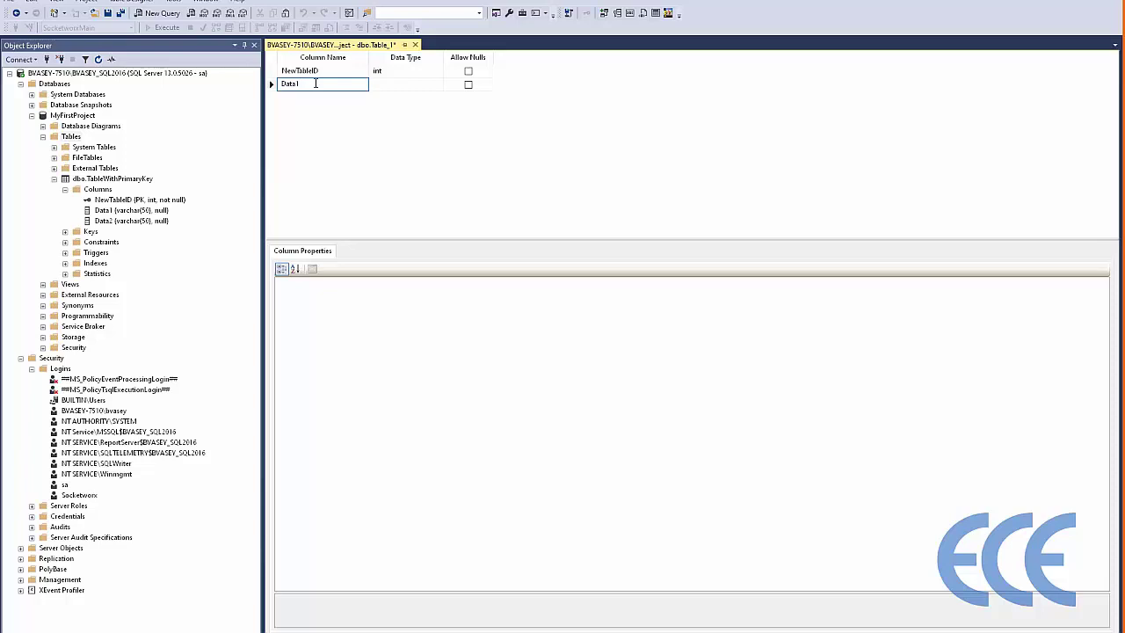
{"action": "key", "text": "Tab"}
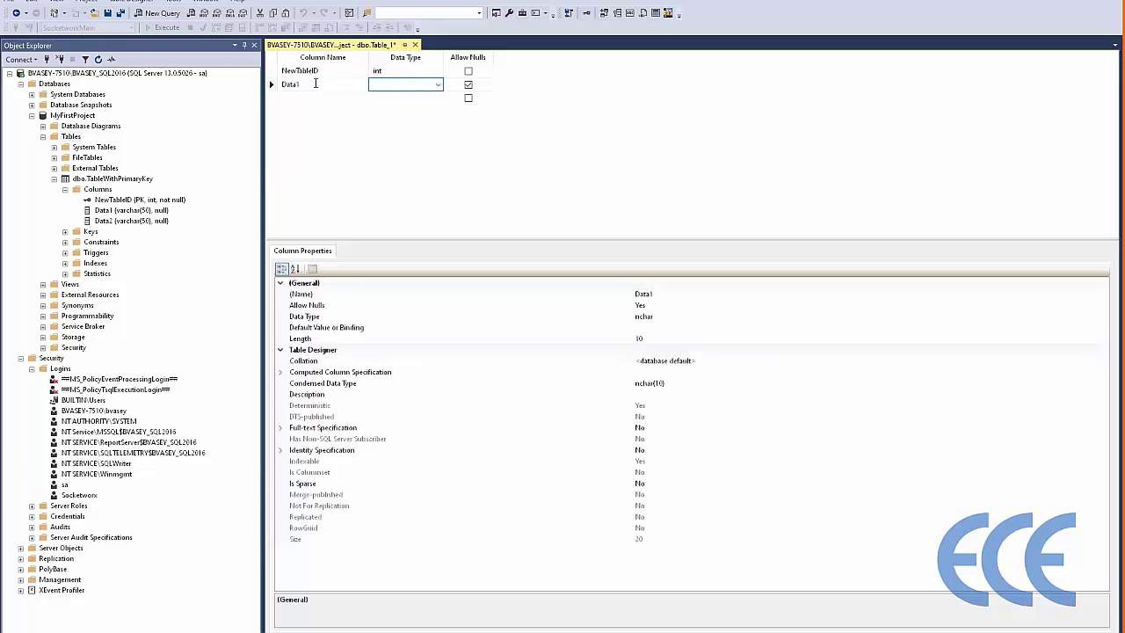
{"action": "type", "text": "varch"}
{"action": "key", "text": "Up"}
{"action": "key", "text": "Up"}
{"action": "key", "text": "Up"}
- Add a Data2 column of type varbinary(50) that disallows nulls below Data1
{"action": "left_click", "coordinate": [290, 103]}
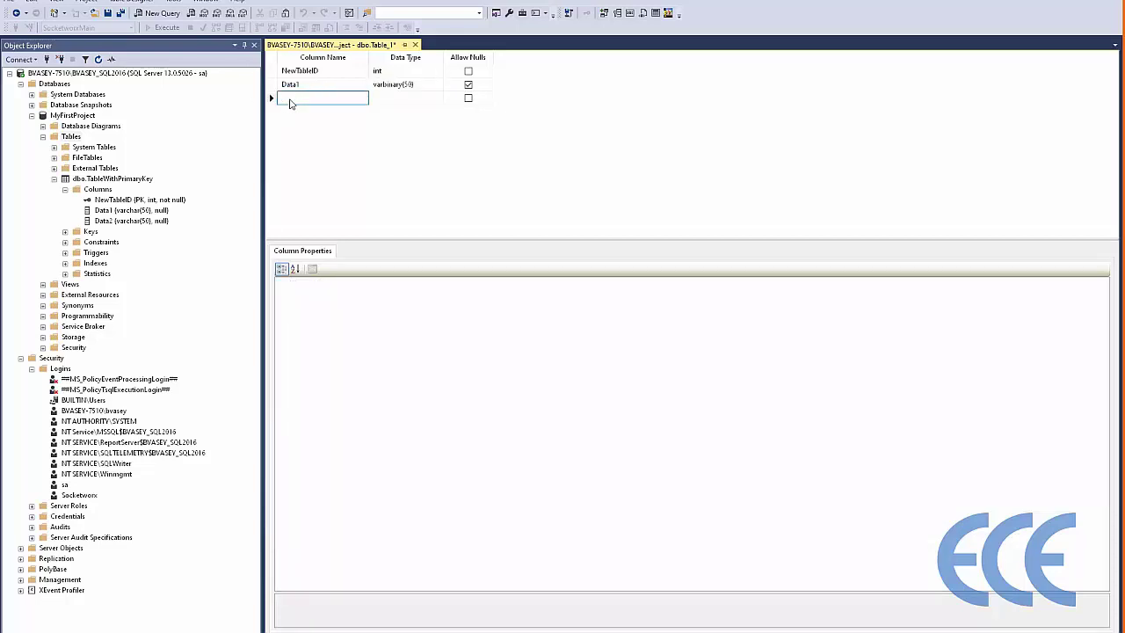
{"action": "type", "text": "Data2"}
{"action": "key", "text": "Tab"}
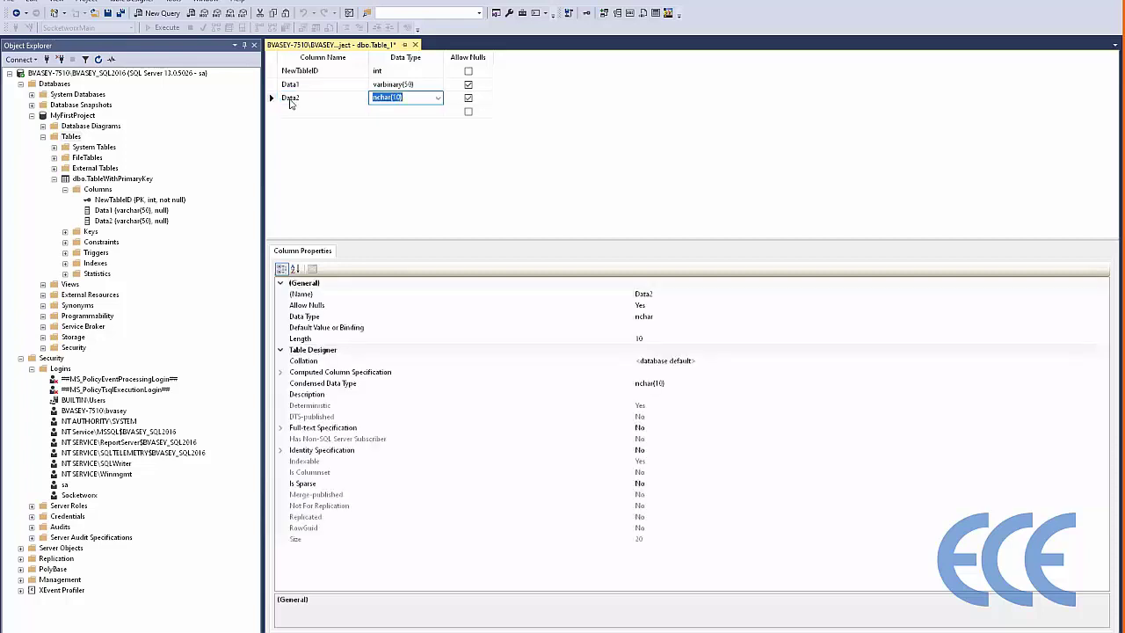
{"action": "left_click", "coordinate": [469, 98]}
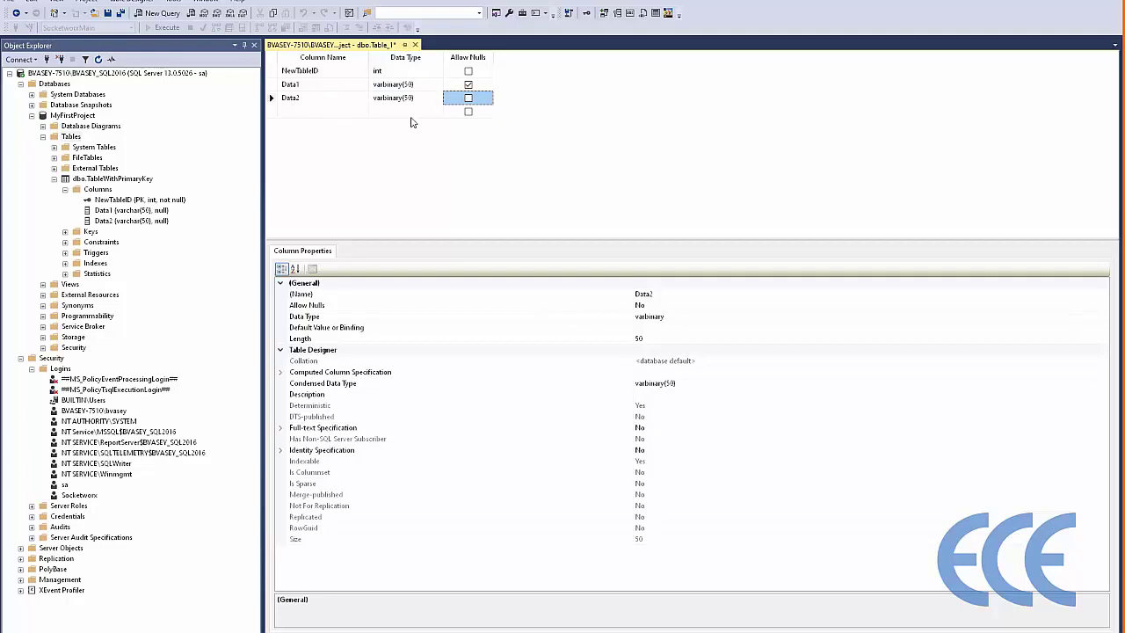
- Close the table design and save the table under the name TableWithoutPrimaryKey
{"action": "left_click", "coordinate": [415, 44]}
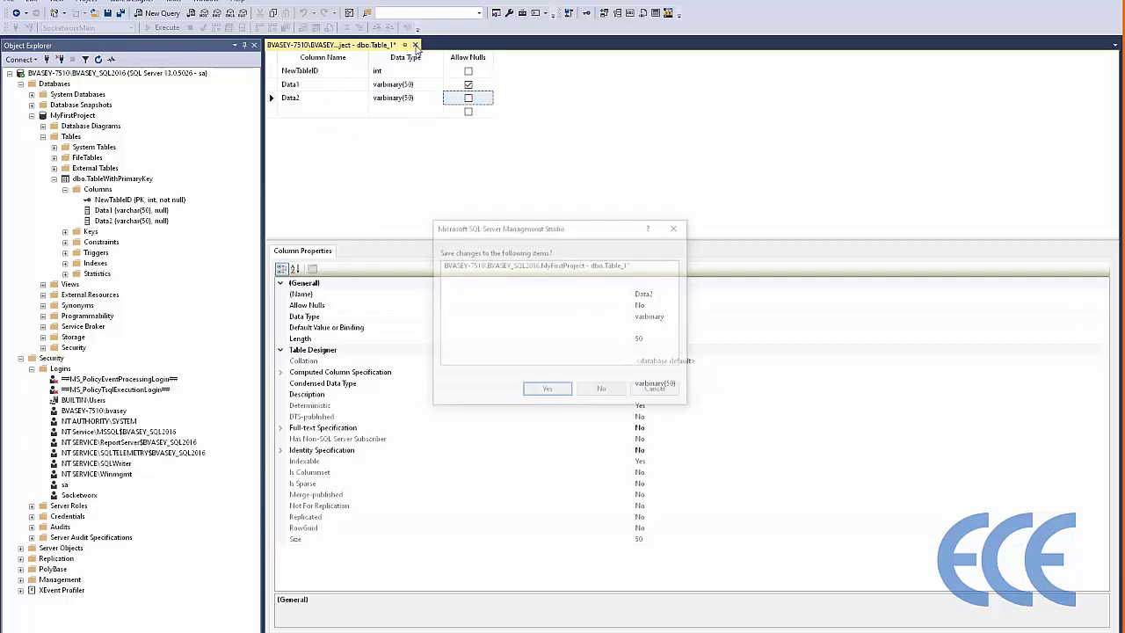
{"action": "left_click", "coordinate": [536, 390]}
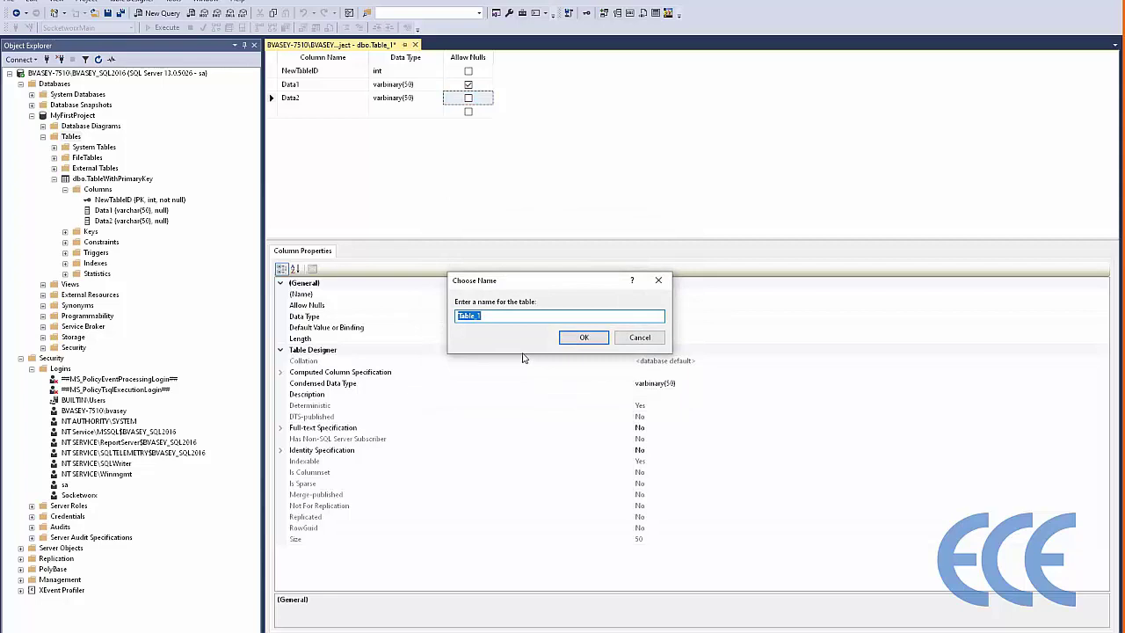
{"action": "type", "text": "TableWithoutPrimaryKey"}
{"action": "left_click", "coordinate": [580, 339]}
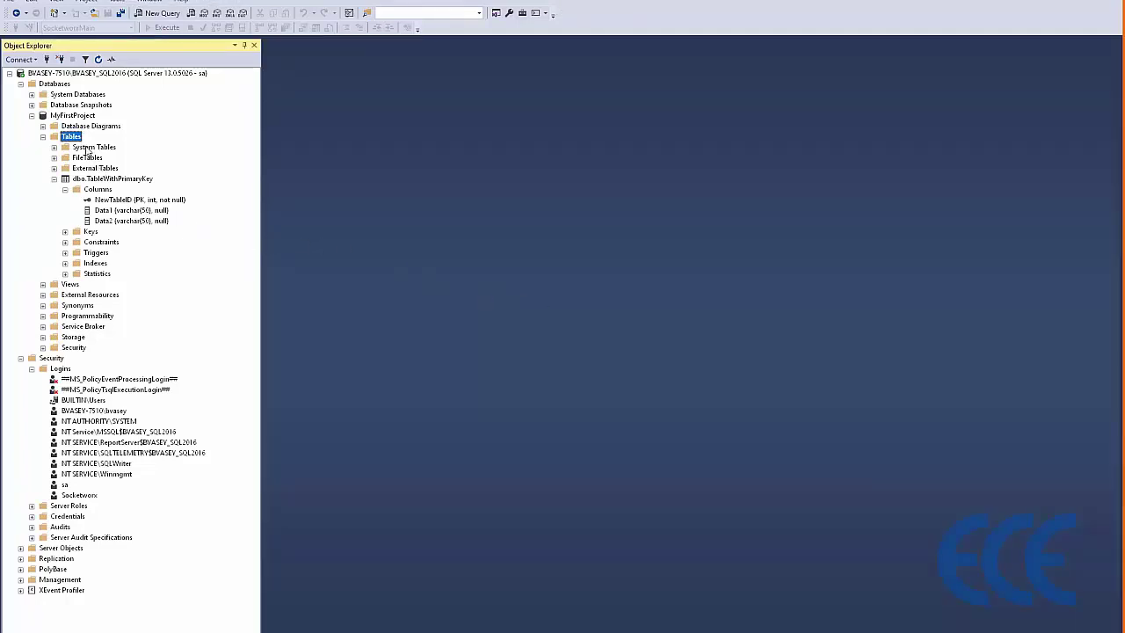
- Refresh the MyFirstProject tables and compare the columns of TableWithoutPrimaryKey and TableWithPrimaryKey
{"action": "left_click", "coordinate": [98, 59]}
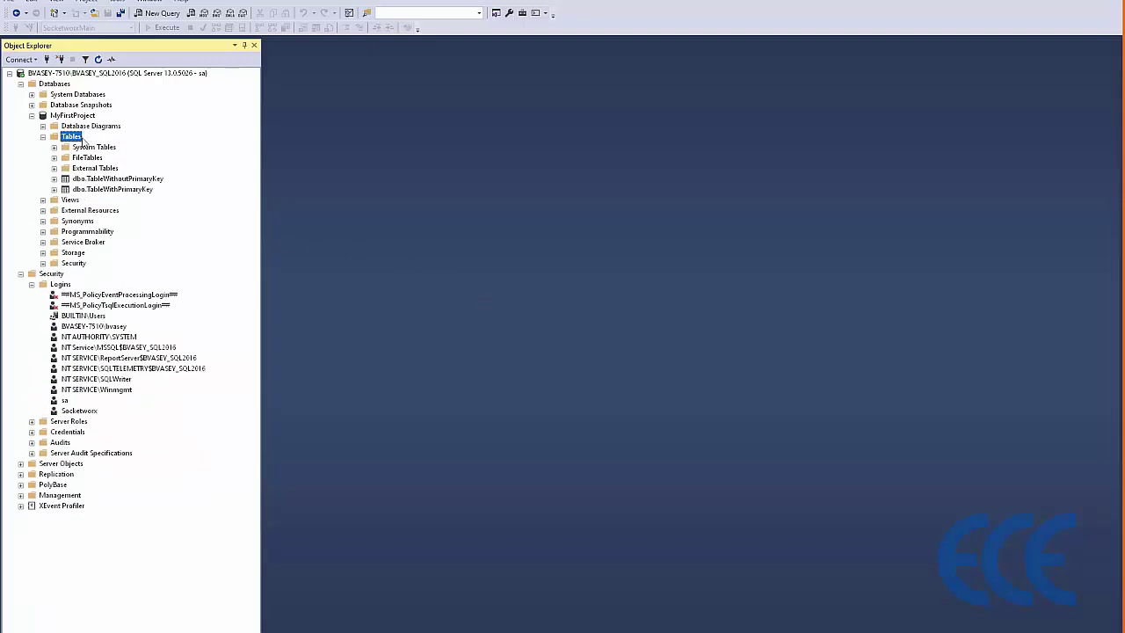
{"action": "left_click", "coordinate": [54, 178]}
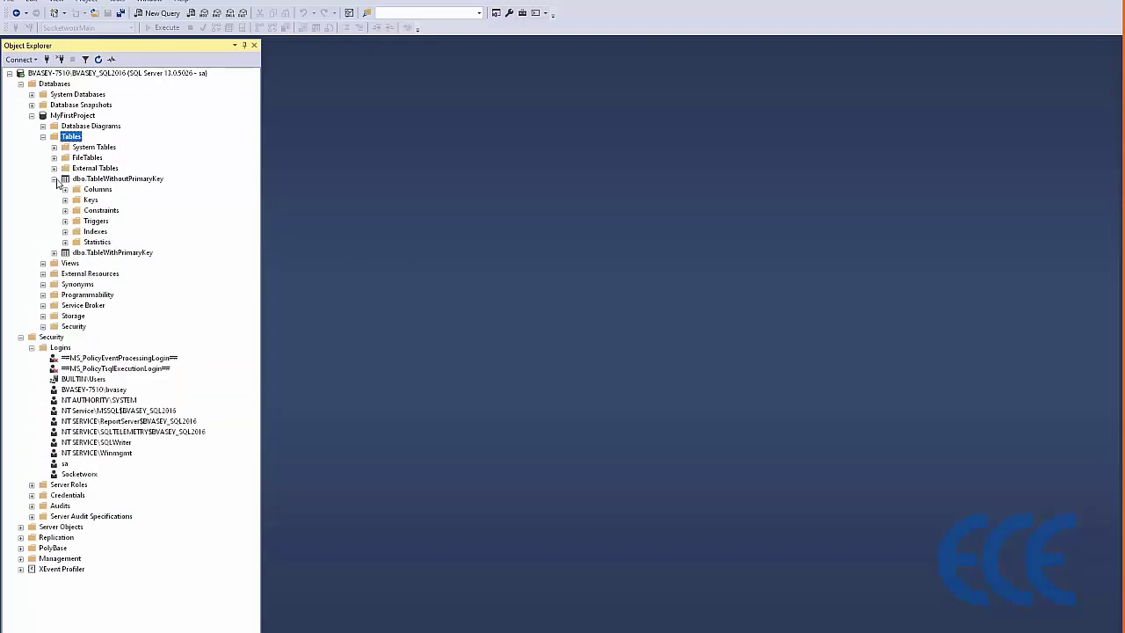
{"action": "left_click", "coordinate": [65, 189]}
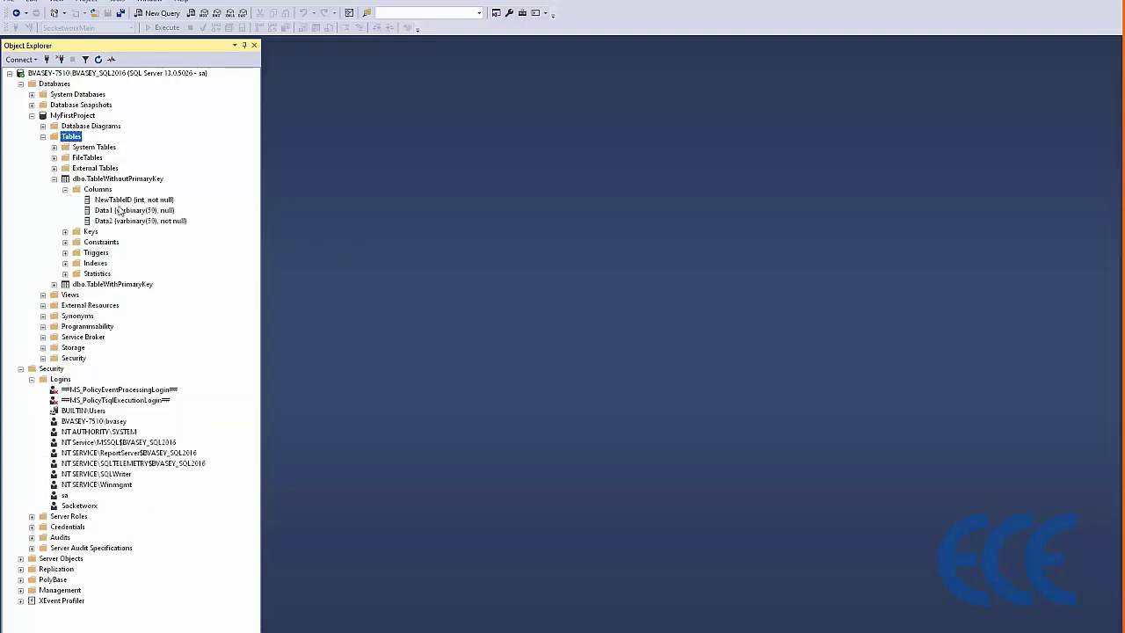
{"action": "left_click", "coordinate": [55, 284]}
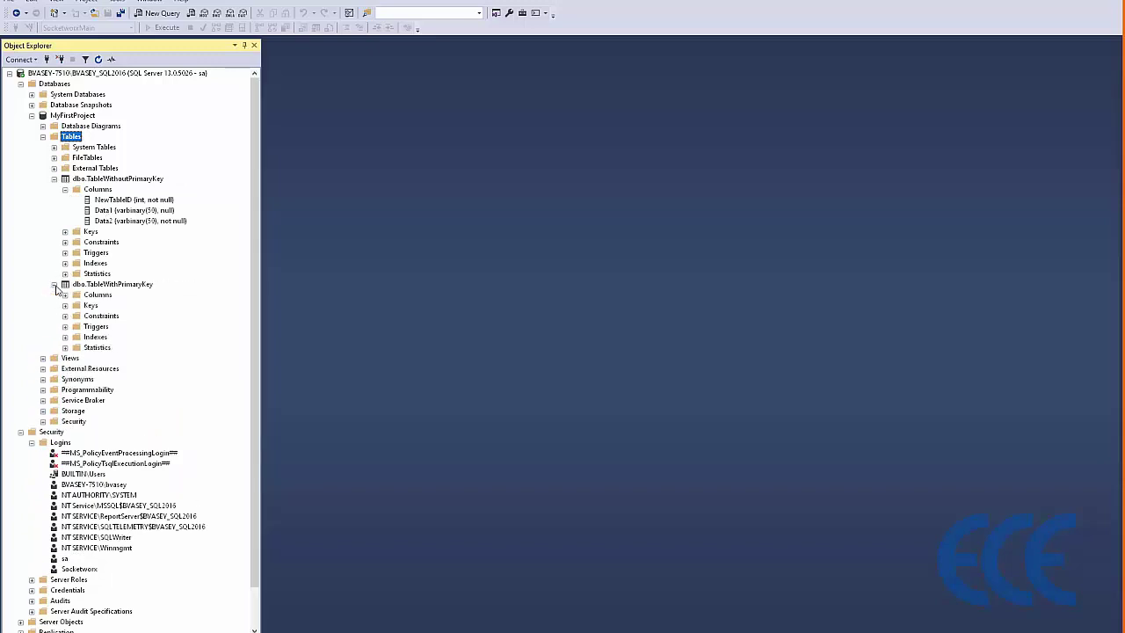
{"action": "left_click", "coordinate": [65, 294]}
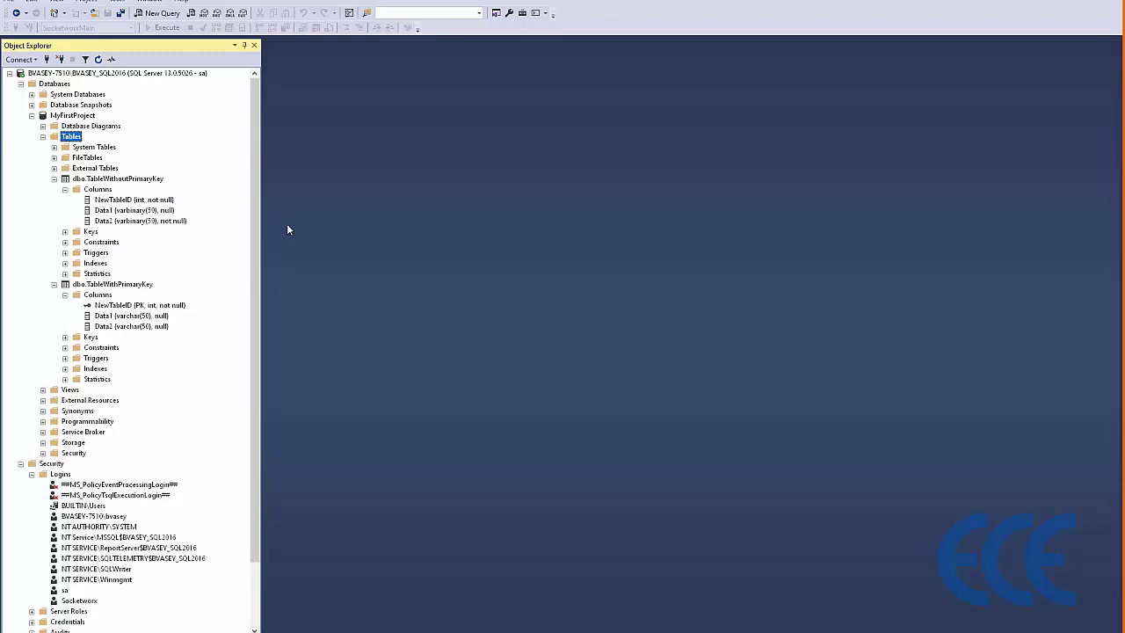
- Collapse the MyFirstProject database and the server's Security folder, checking the Socketworx login in between
{"action": "left_click", "coordinate": [31, 116]}
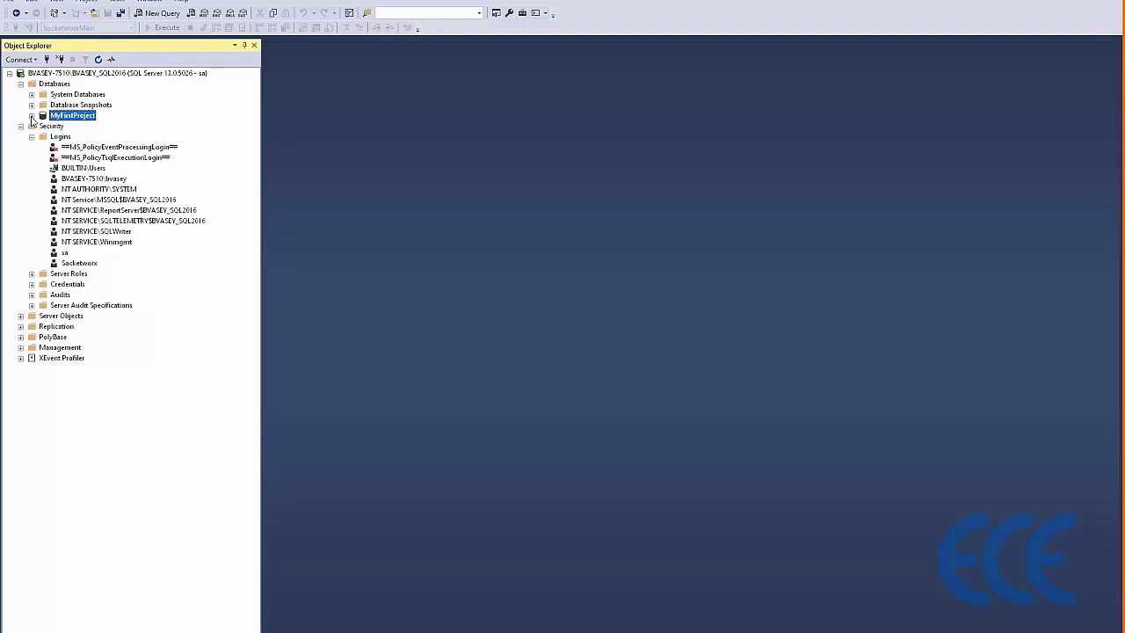
{"action": "left_click", "coordinate": [87, 264]}
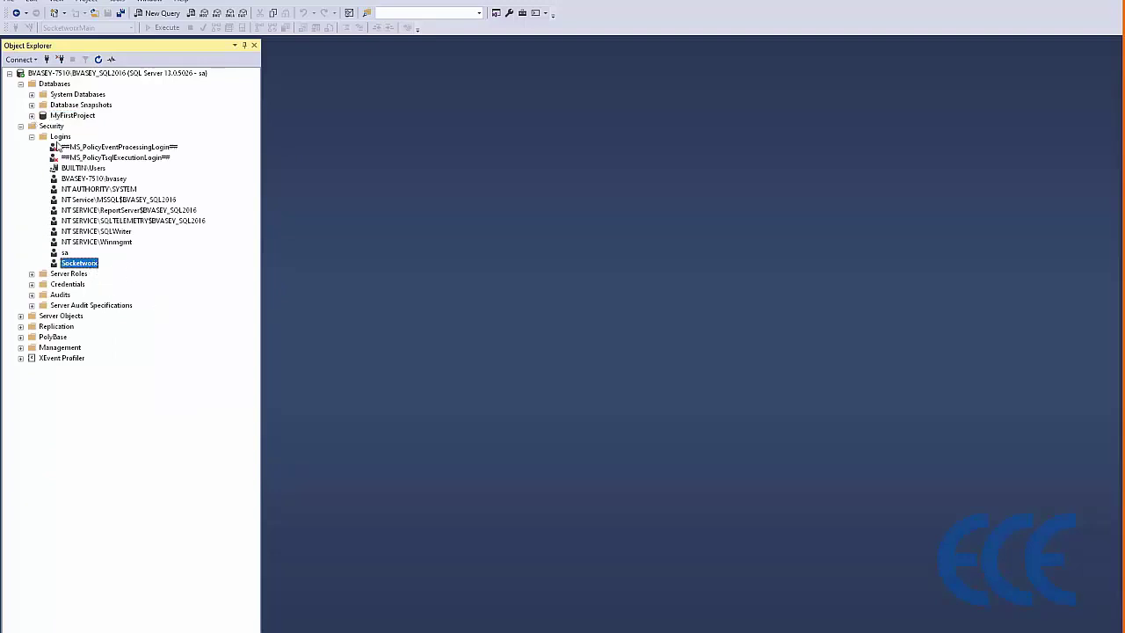
{"action": "left_click", "coordinate": [20, 127]}
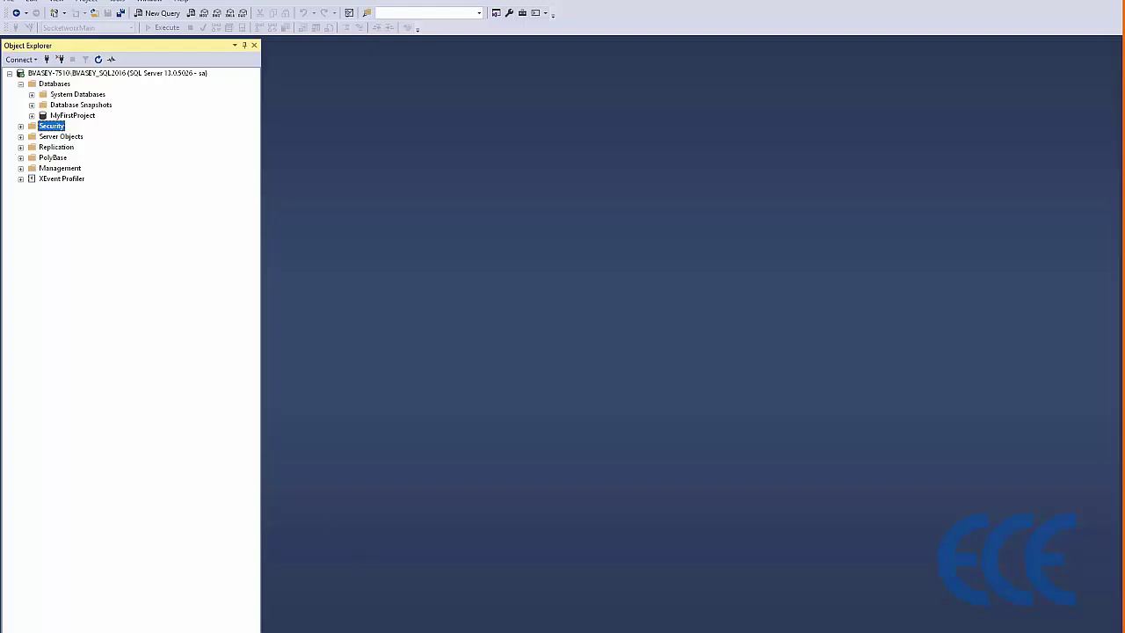
- Switch to the SOCKETWorx site in the browser and log in with the first saved account's email and password
{"action": "key", "text": "alt+Tab"}
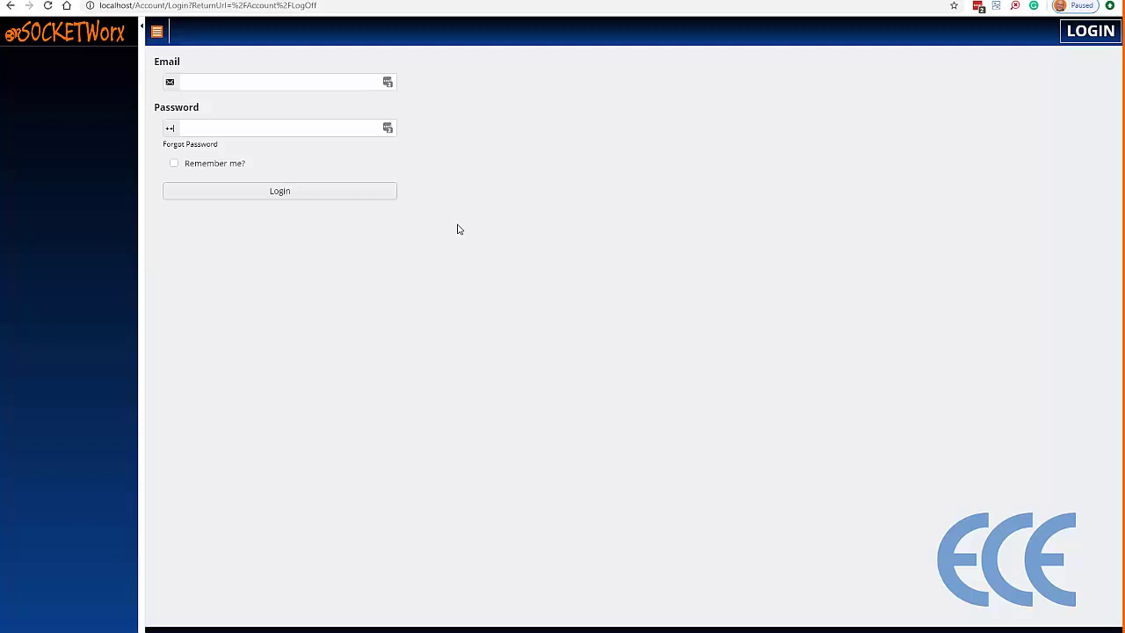
{"action": "left_click", "coordinate": [385, 88]}
{"action": "left_click", "coordinate": [386, 84]}
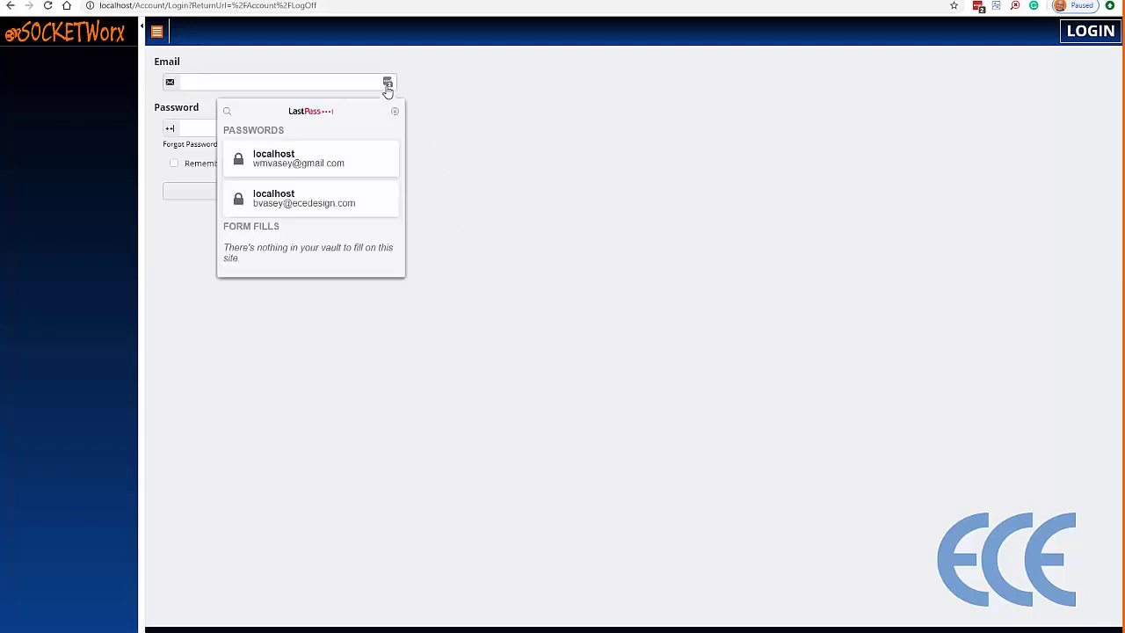
{"action": "left_click", "coordinate": [281, 165]}
{"action": "left_click", "coordinate": [264, 190]}
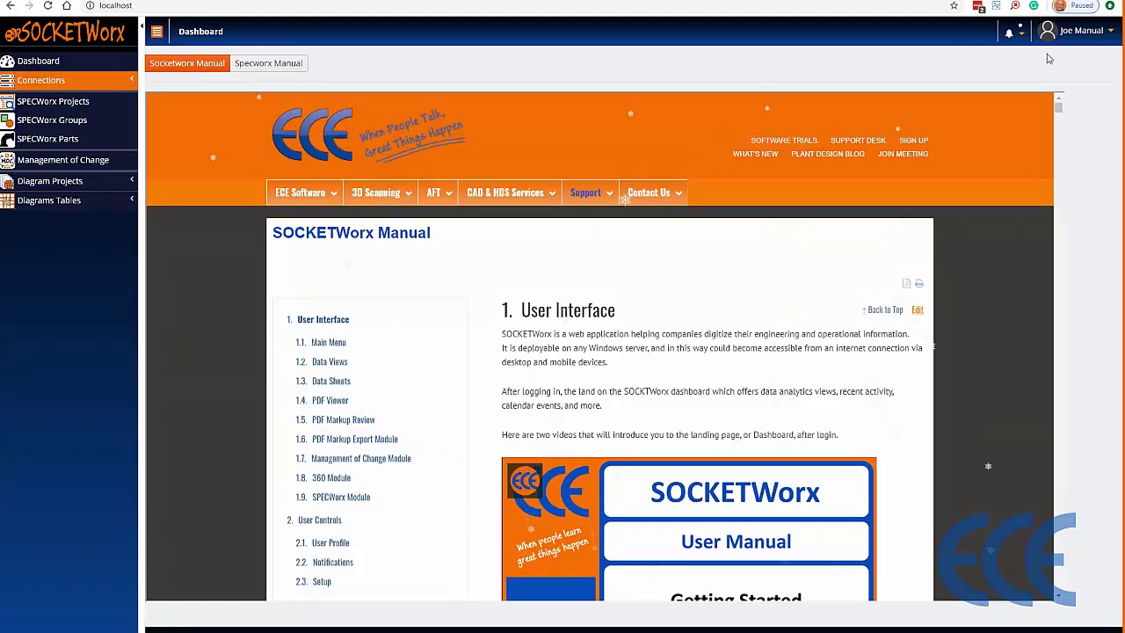
- Open the SOCKETWorx setup area and review its active users and active connections
{"action": "left_click", "coordinate": [1088, 34]}
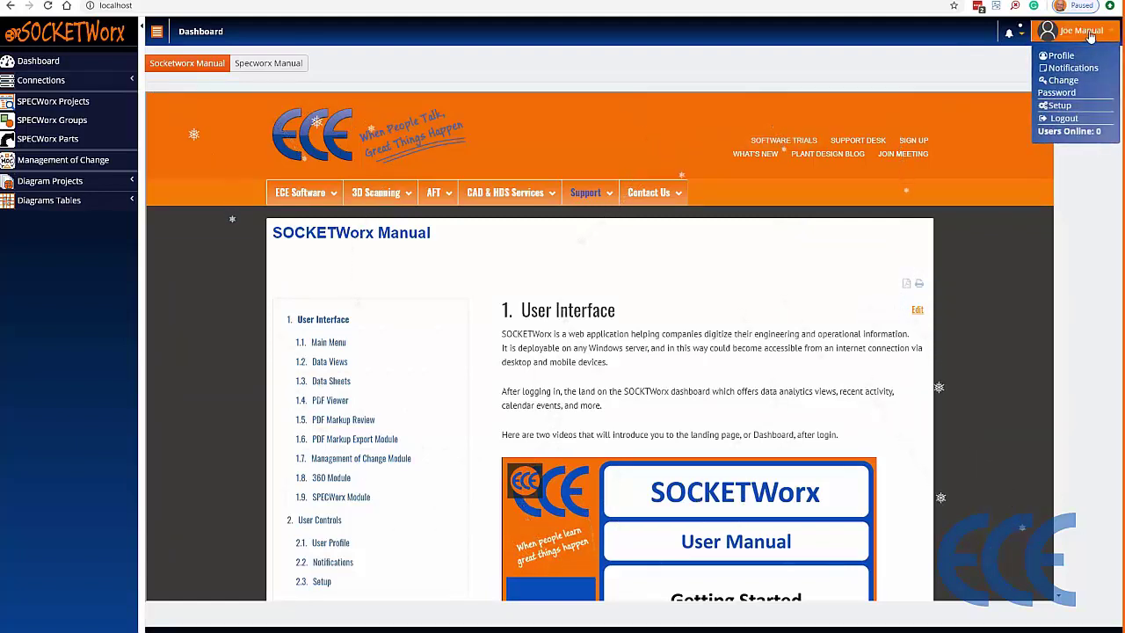
{"action": "left_click", "coordinate": [1062, 106]}
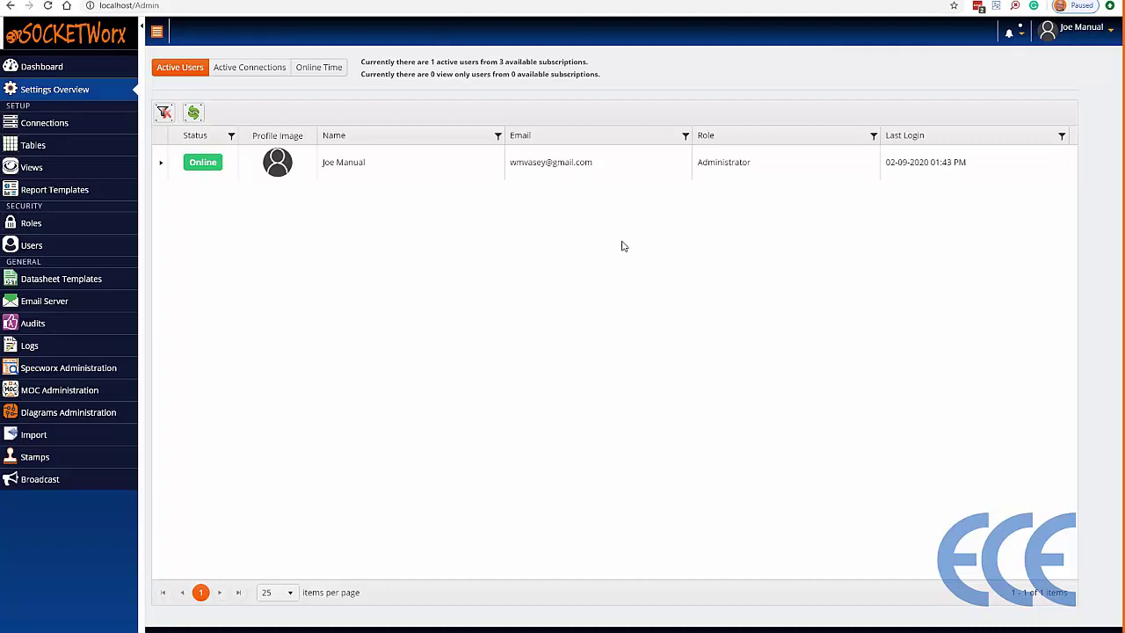
{"action": "left_click", "coordinate": [252, 74]}
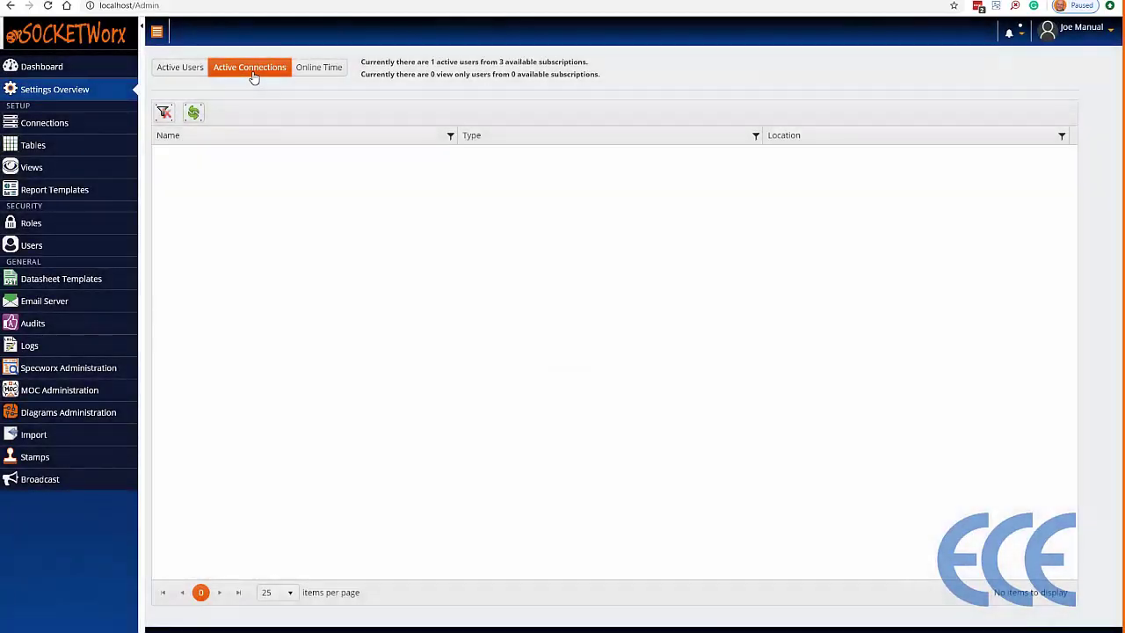
{"action": "left_click", "coordinate": [182, 70]}
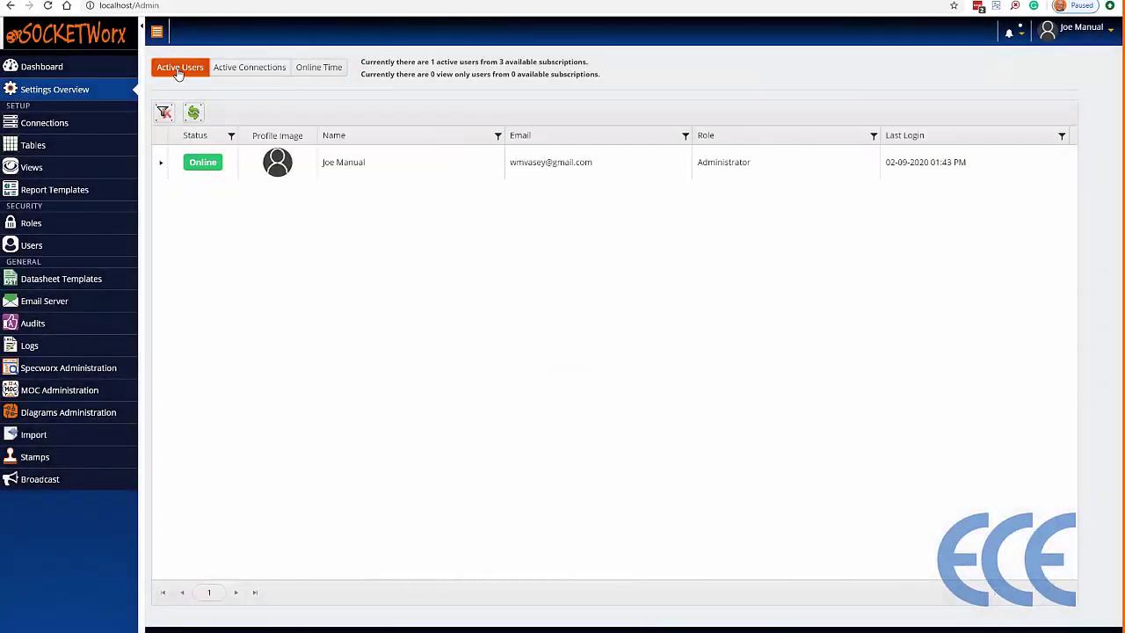
- Start a new SQL database connection in the Connections setup and mark it as active
{"action": "left_click", "coordinate": [58, 127]}
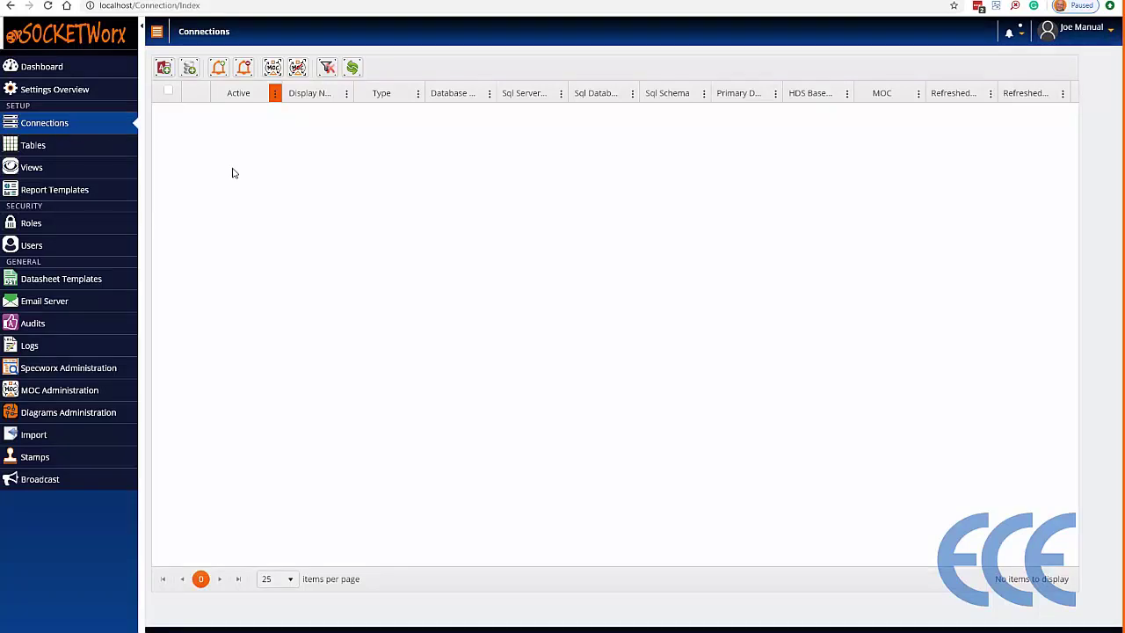
{"action": "left_click", "coordinate": [190, 70]}
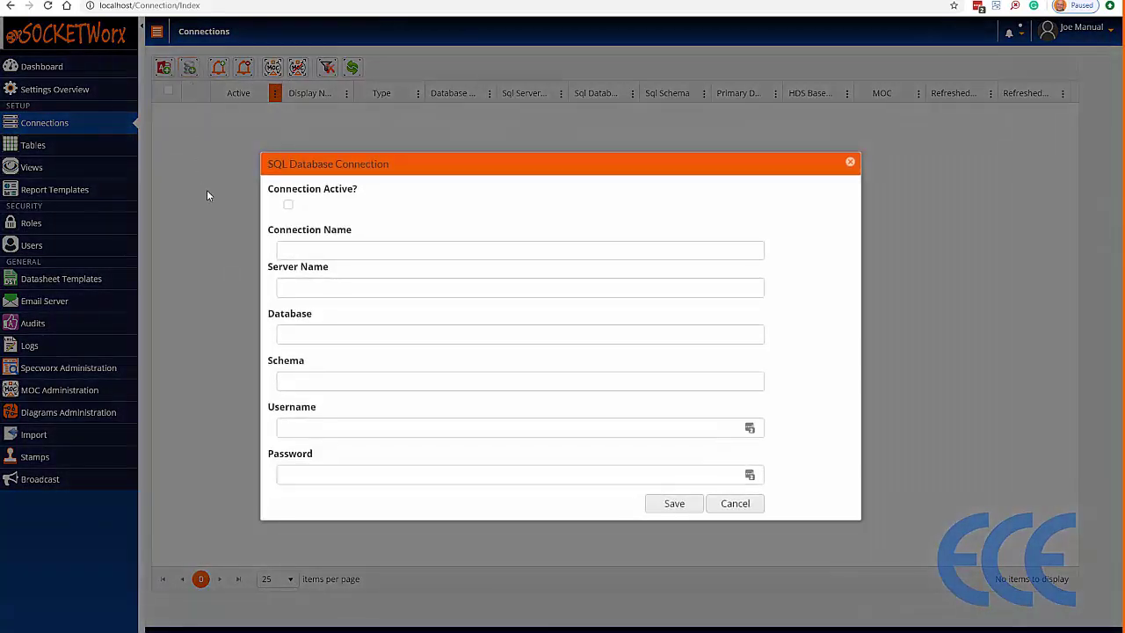
{"action": "left_click", "coordinate": [288, 207]}
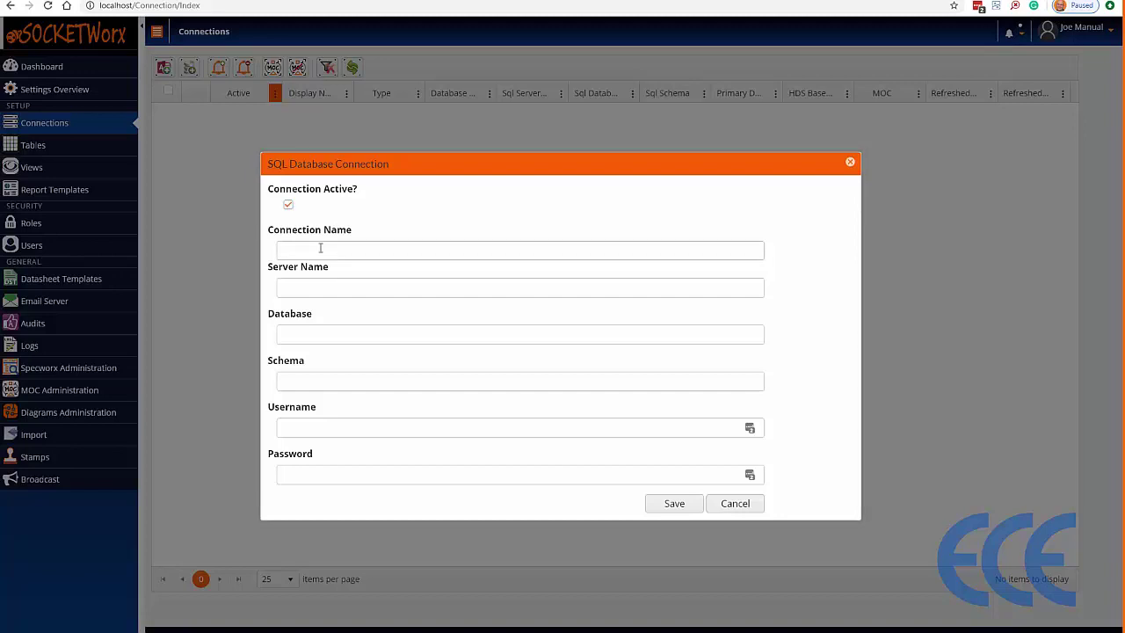
- Enter My First Project as the connection name
{"action": "left_click", "coordinate": [321, 249]}
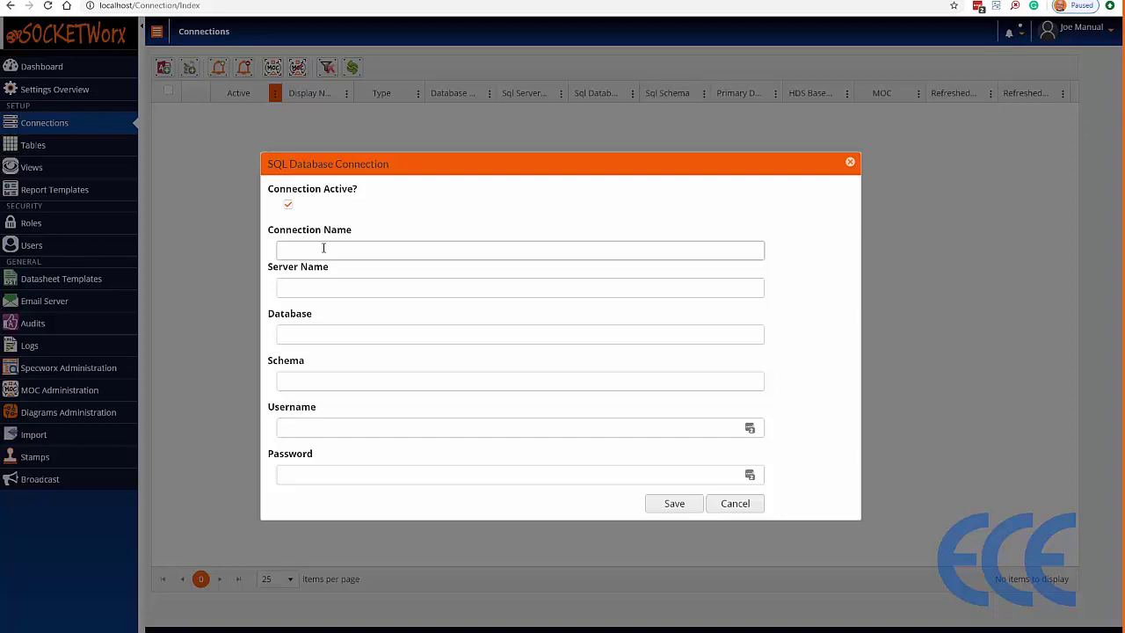
{"action": "type", "text": "MyFirst"}
{"action": "key", "text": "BackSpace"}
{"action": "key", "text": "BackSpace"}
{"action": "key", "text": "BackSpace"}
{"action": "key", "text": "BackSpace"}
{"action": "key", "text": "BackSpace"}
{"action": "type", "text": "First Project"}
- Switch to SQL Server Management Studio and open the connection properties from the server's properties
{"action": "left_click", "coordinate": [330, 285]}
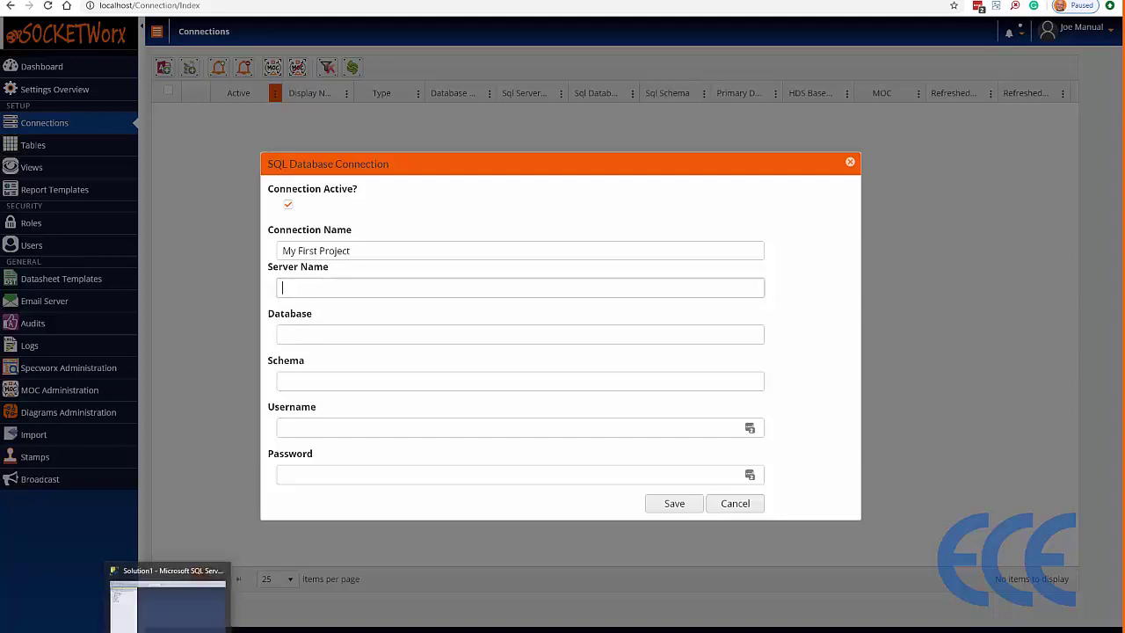
{"action": "left_click", "coordinate": [175, 630]}
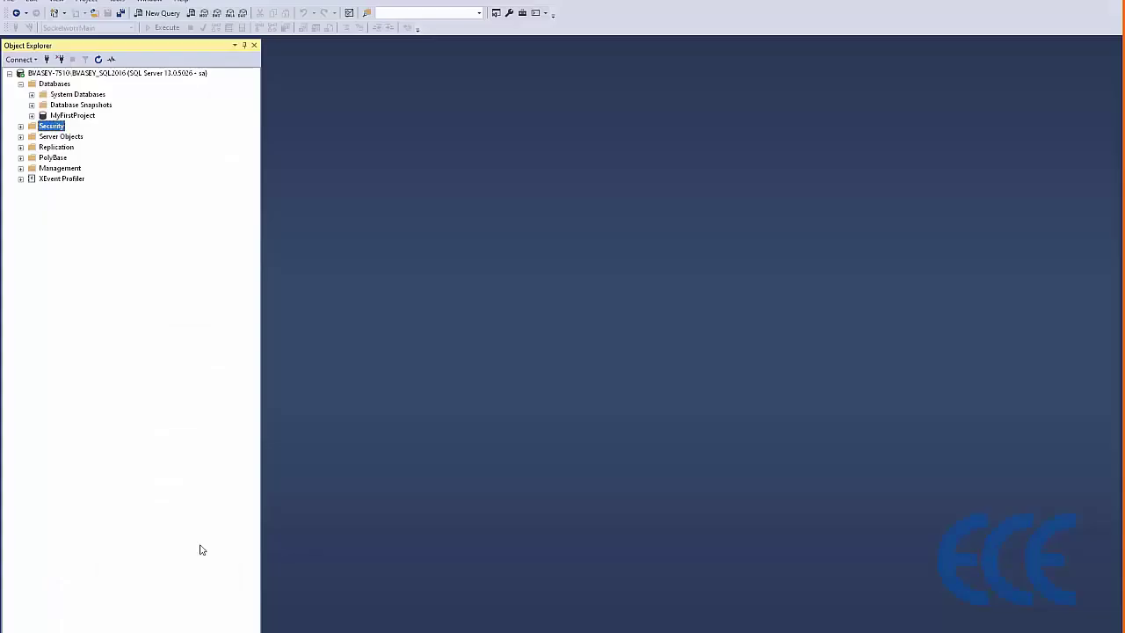
{"action": "left_click", "coordinate": [90, 74]}
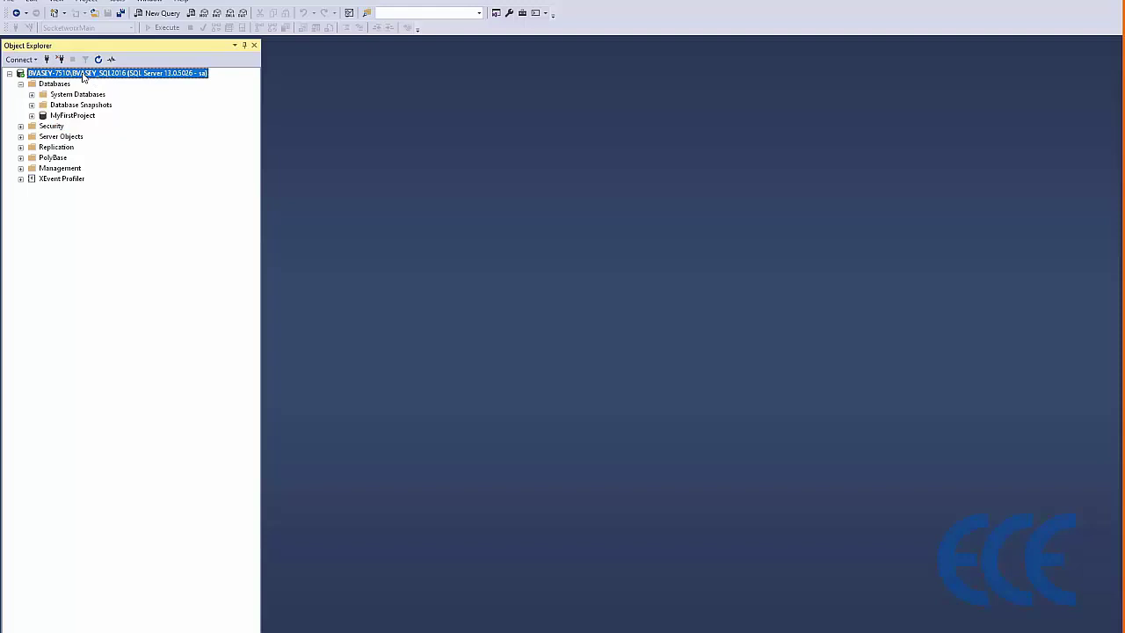
{"action": "right_click", "coordinate": [83, 78]}
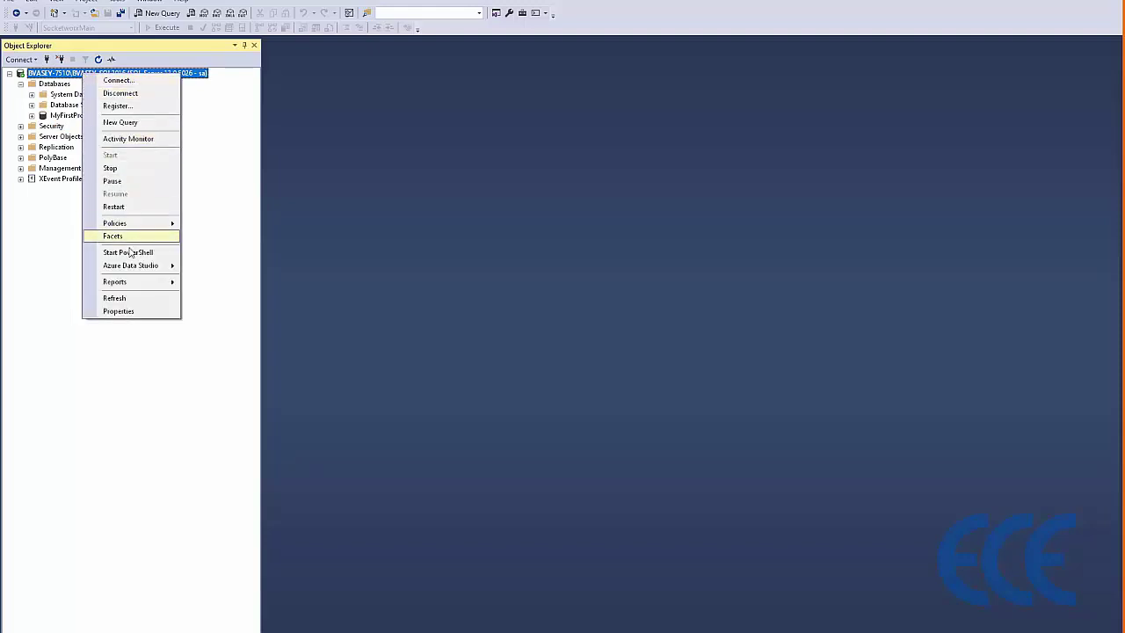
{"action": "left_click", "coordinate": [117, 313]}
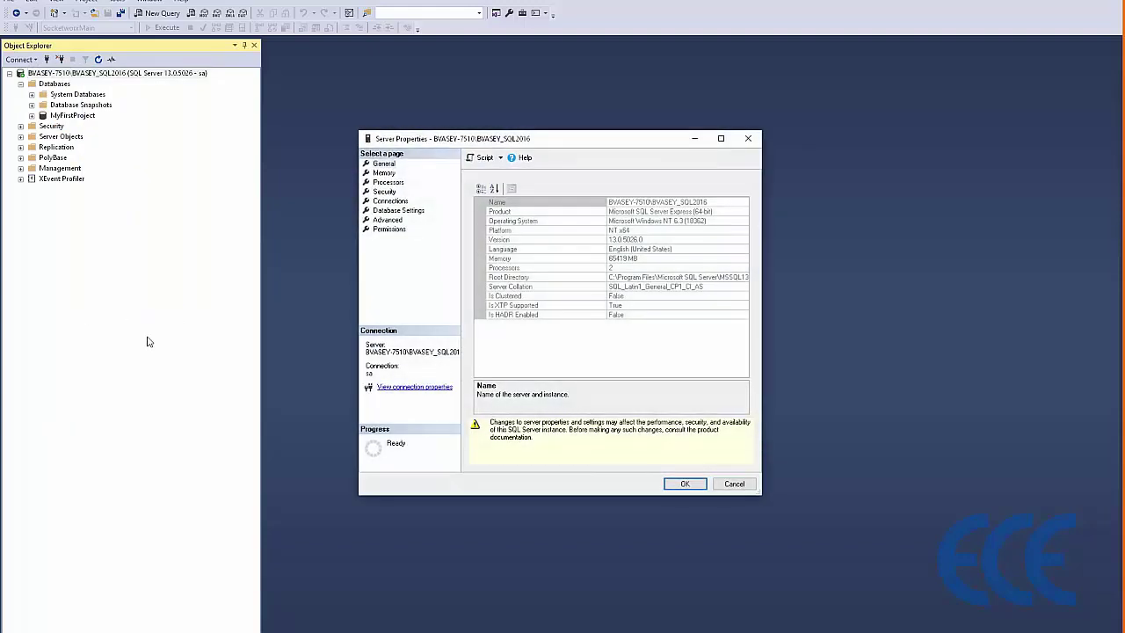
{"action": "left_click", "coordinate": [421, 392]}
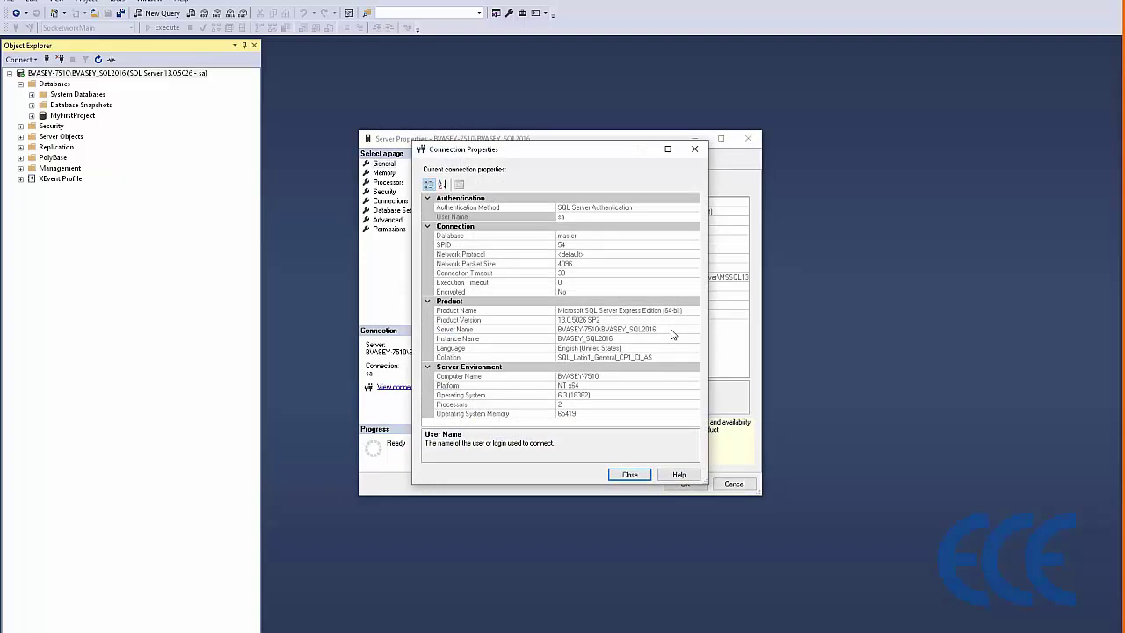
- Copy the Server Name value from the connection properties and close them
{"action": "left_click", "coordinate": [493, 331]}
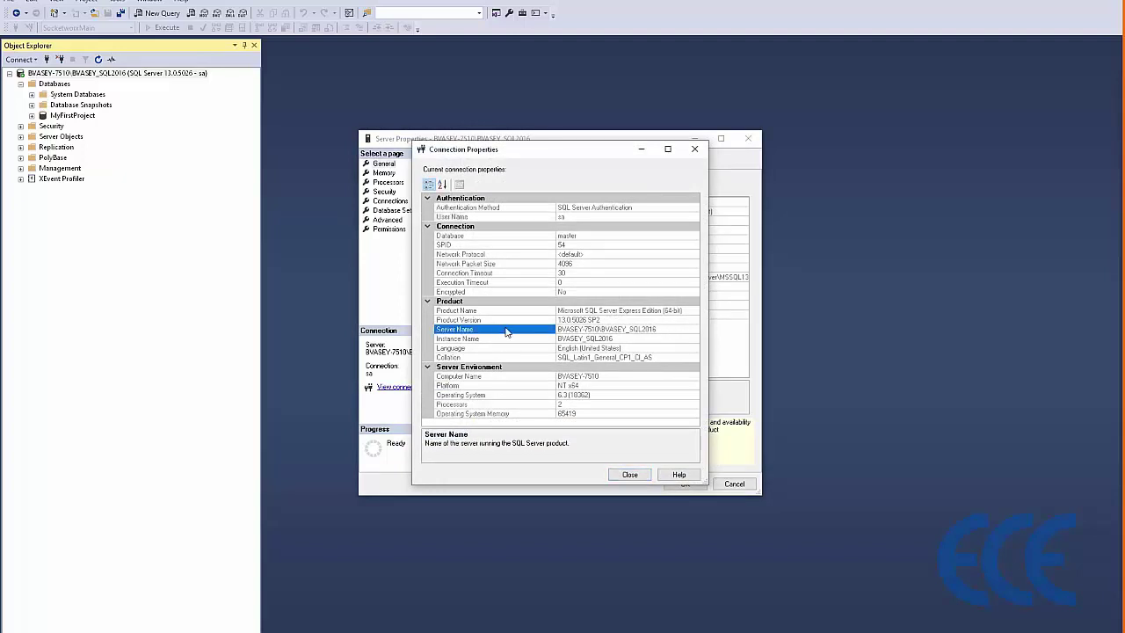
{"action": "left_click", "coordinate": [662, 329]}
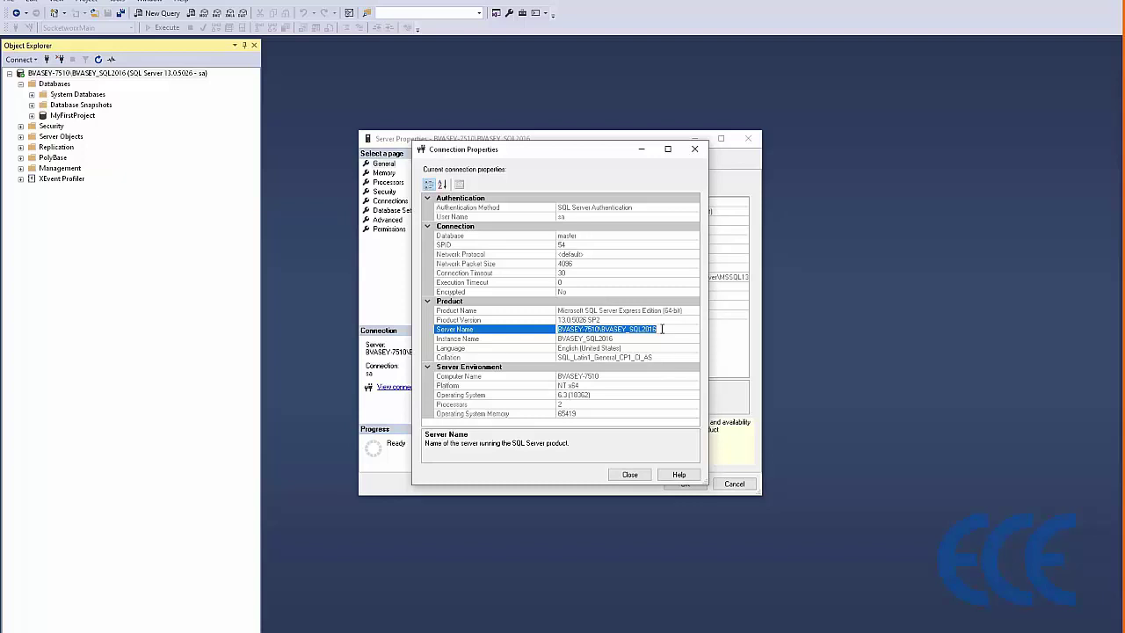
{"action": "right_click", "coordinate": [662, 329]}
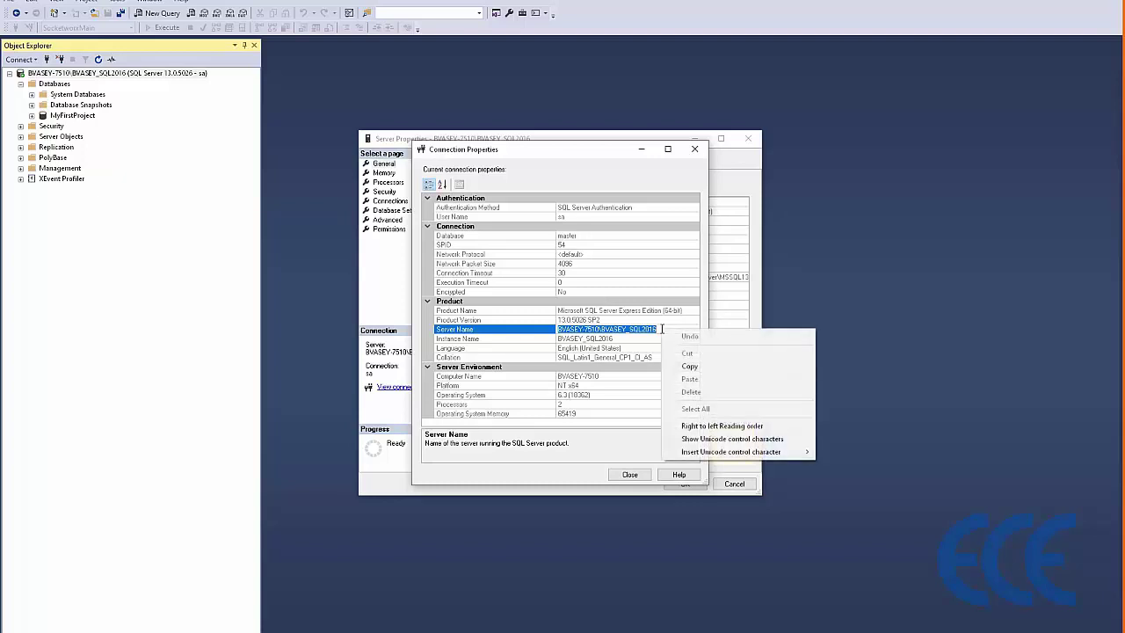
{"action": "left_click", "coordinate": [692, 368]}
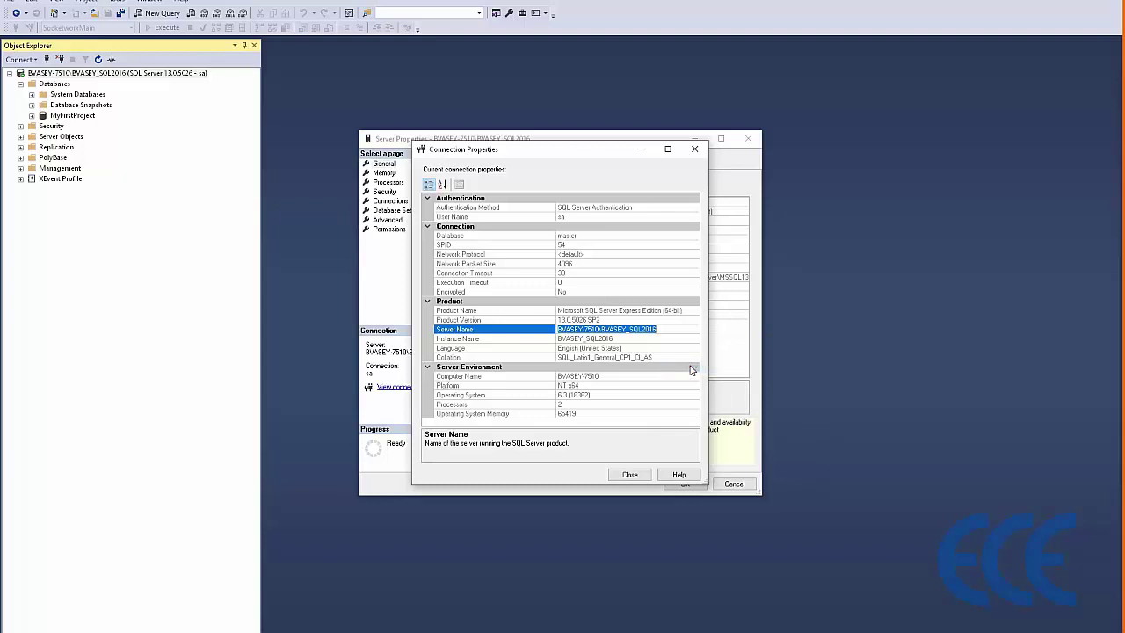
{"action": "left_click", "coordinate": [631, 474]}
- Switch back to SOCKETWorx, paste the copied server name into the connection and enter MyFirstProject as the database
{"action": "key", "text": "alt+Tab"}
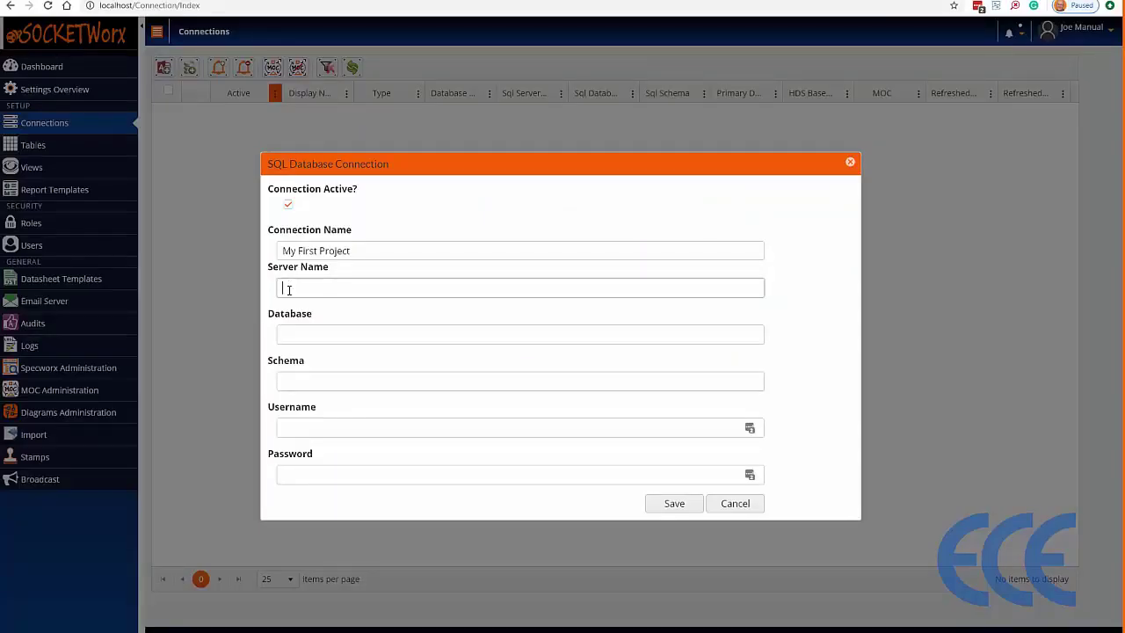
{"action": "right_click", "coordinate": [288, 289]}
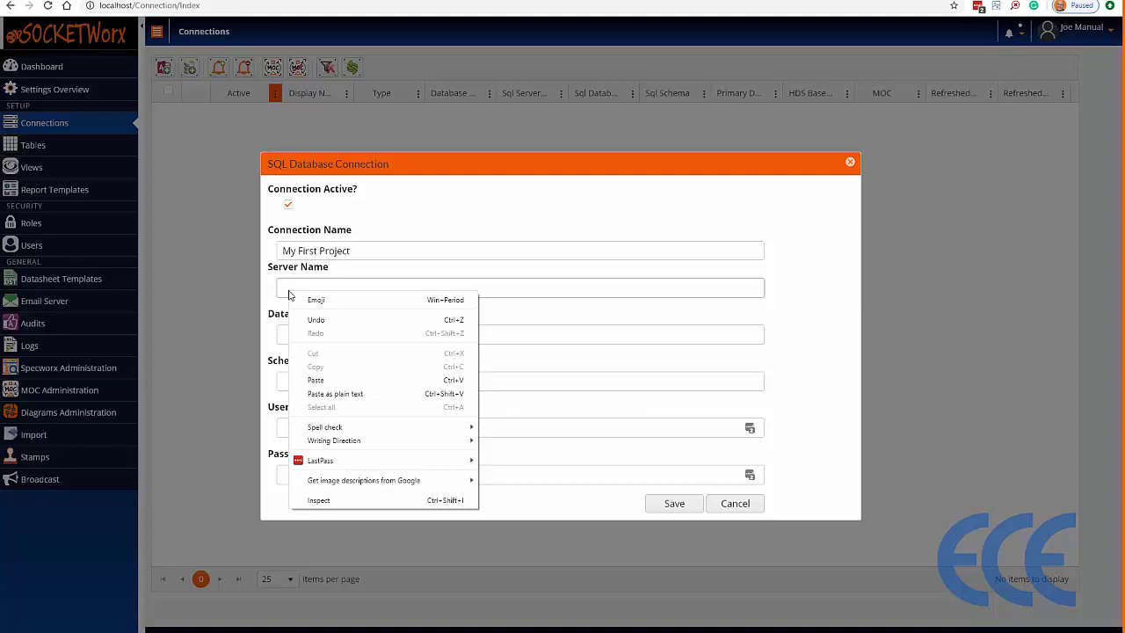
{"action": "left_click", "coordinate": [324, 384]}
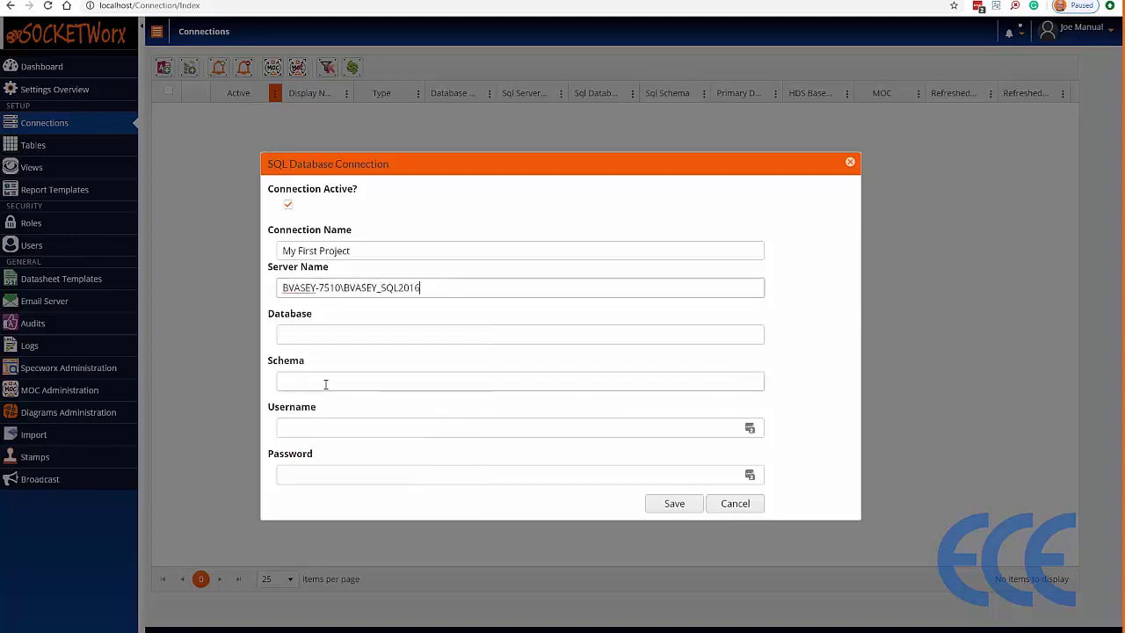
{"action": "left_click", "coordinate": [312, 334]}
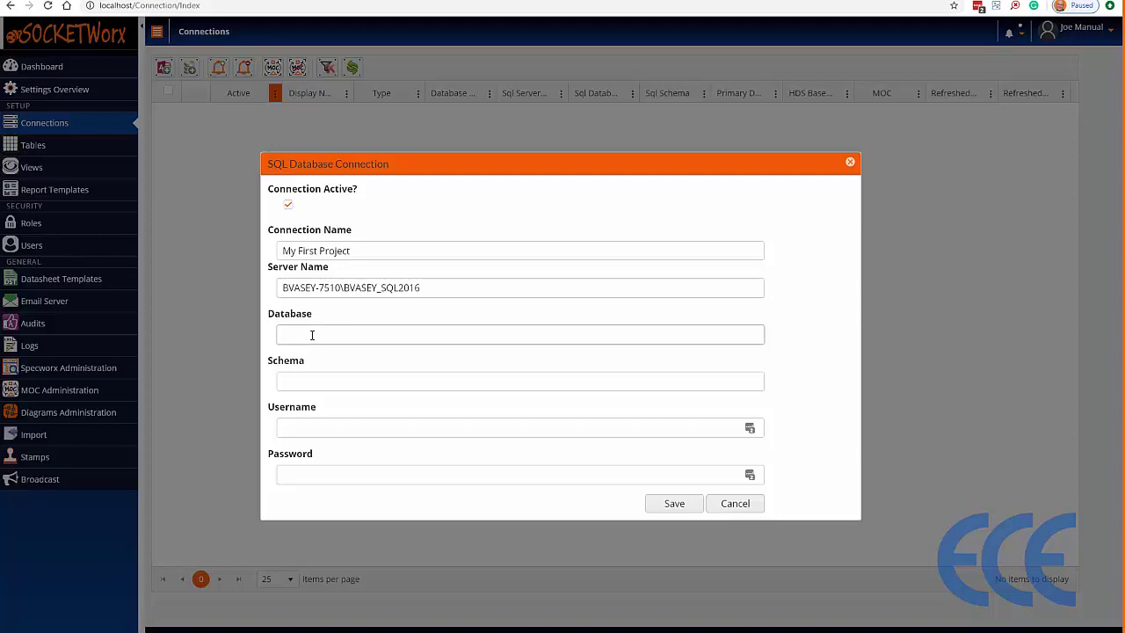
{"action": "type", "text": "MyFirst"}
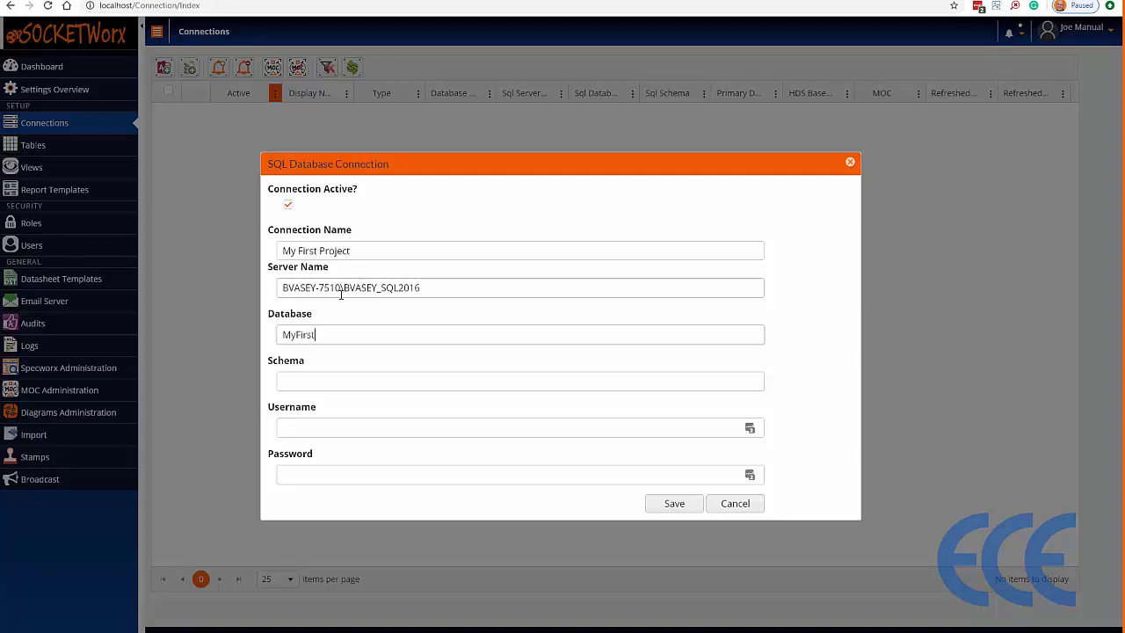
{"action": "type", "text": "Project"}
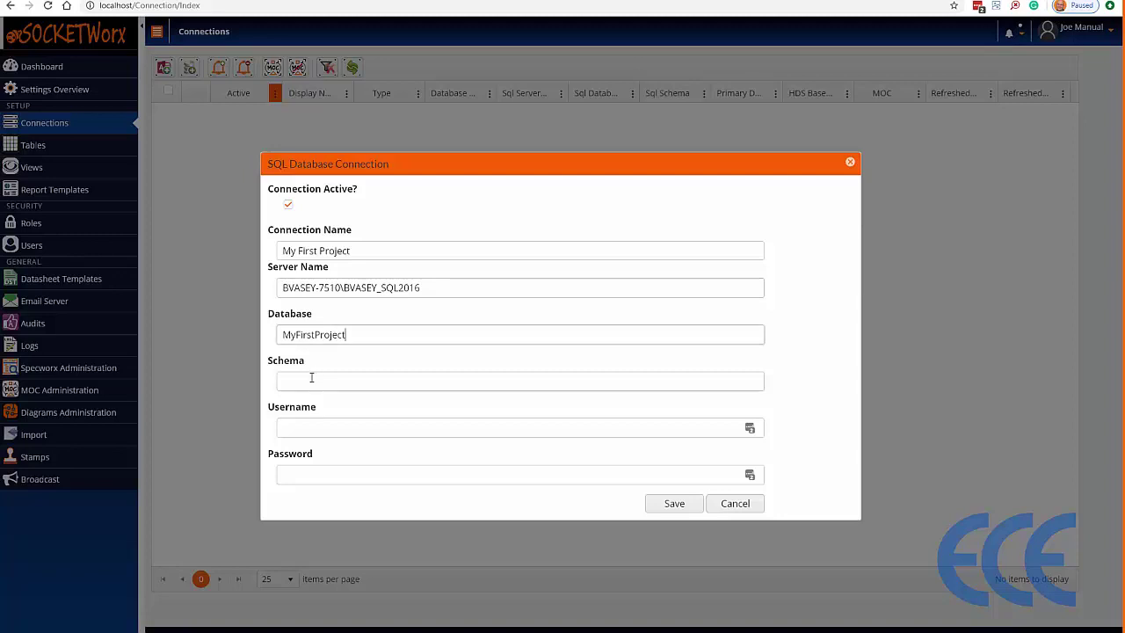
- Set the connection's schema to dbo and check it against the MyFirstProject table names in SQL Server Management Studio
{"action": "left_click", "coordinate": [312, 378]}
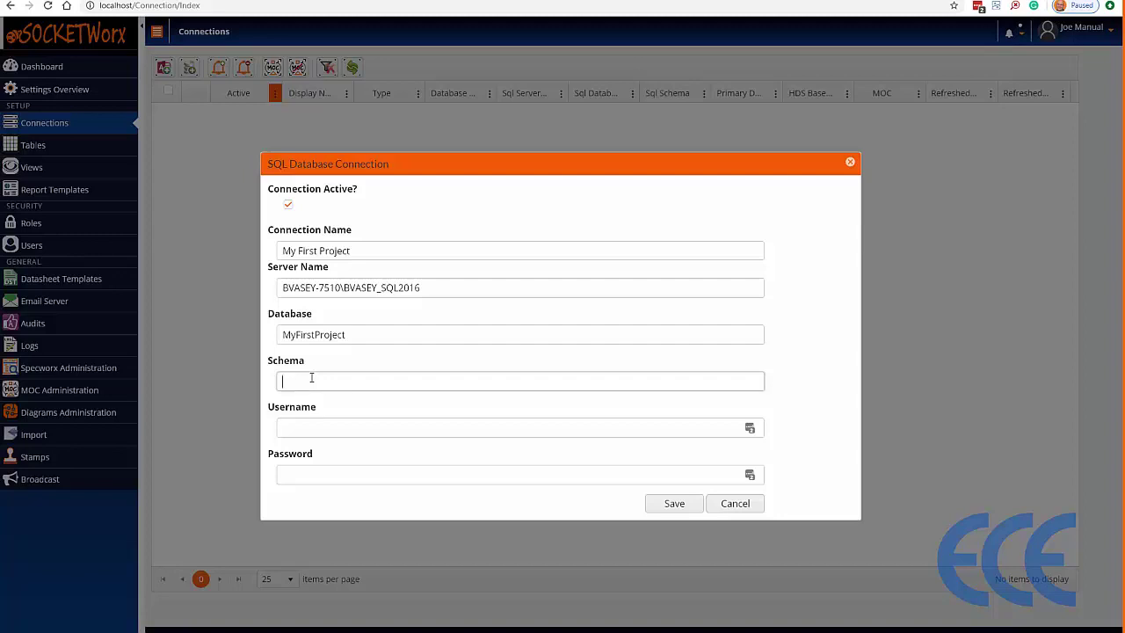
{"action": "type", "text": "dbo"}
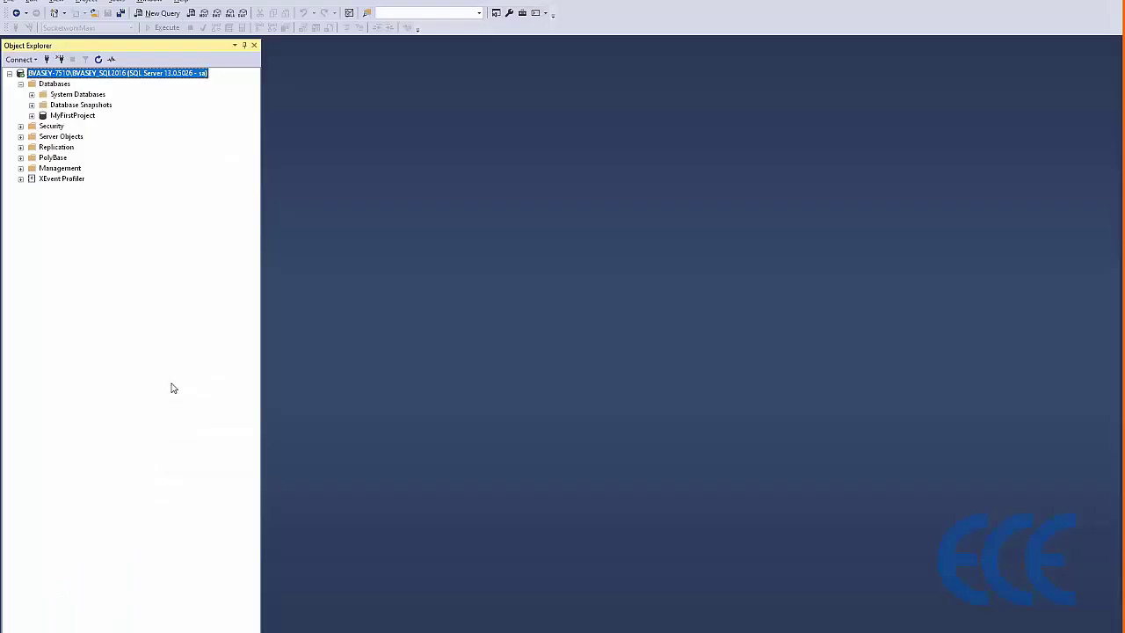
{"action": "left_click", "coordinate": [31, 115]}
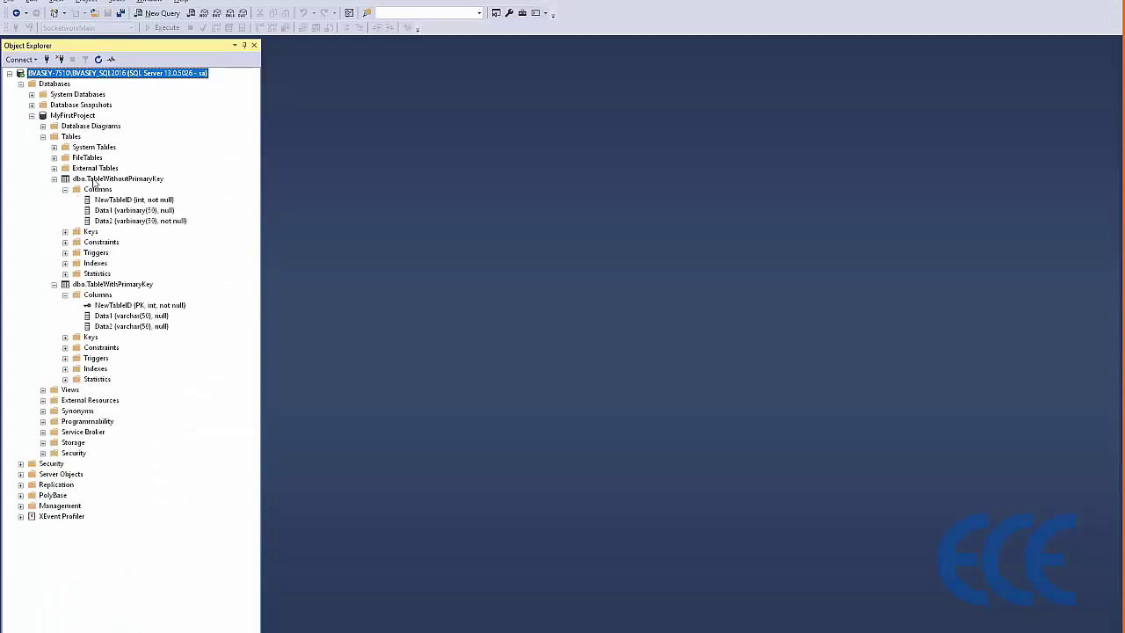
{"action": "left_click", "coordinate": [101, 180]}
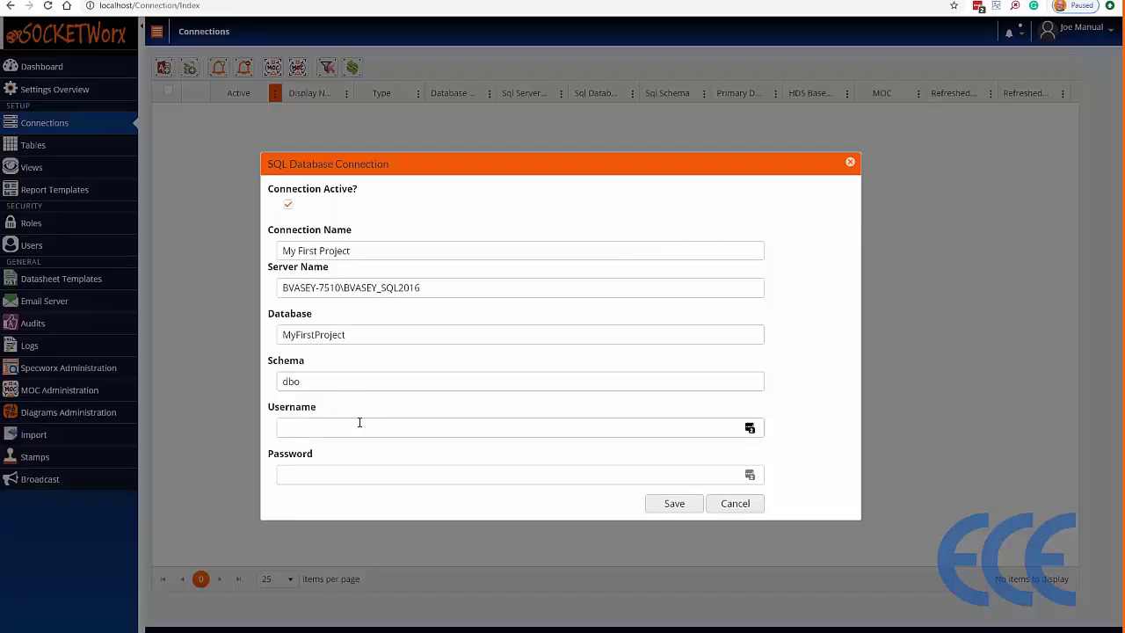
- Enter Socketworx as the username with the login's password, save the SQL connection and decline storing the credentials in LastPass
{"action": "left_click", "coordinate": [346, 427]}
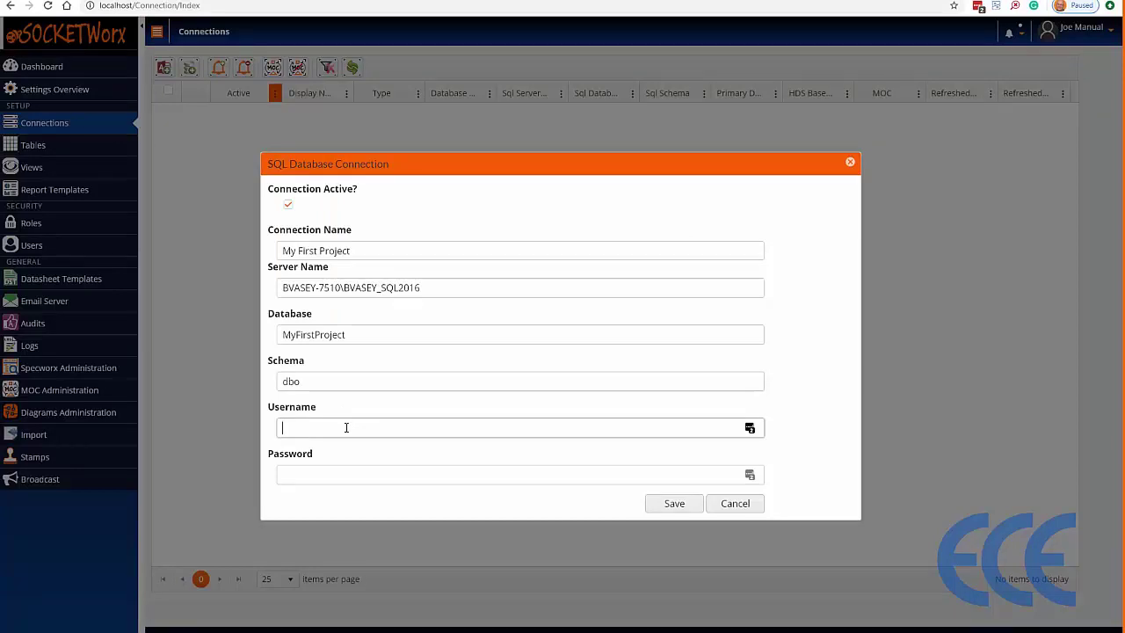
{"action": "type", "text": "Socket"}
{"action": "type", "text": "worx"}
{"action": "key", "text": "Tab"}
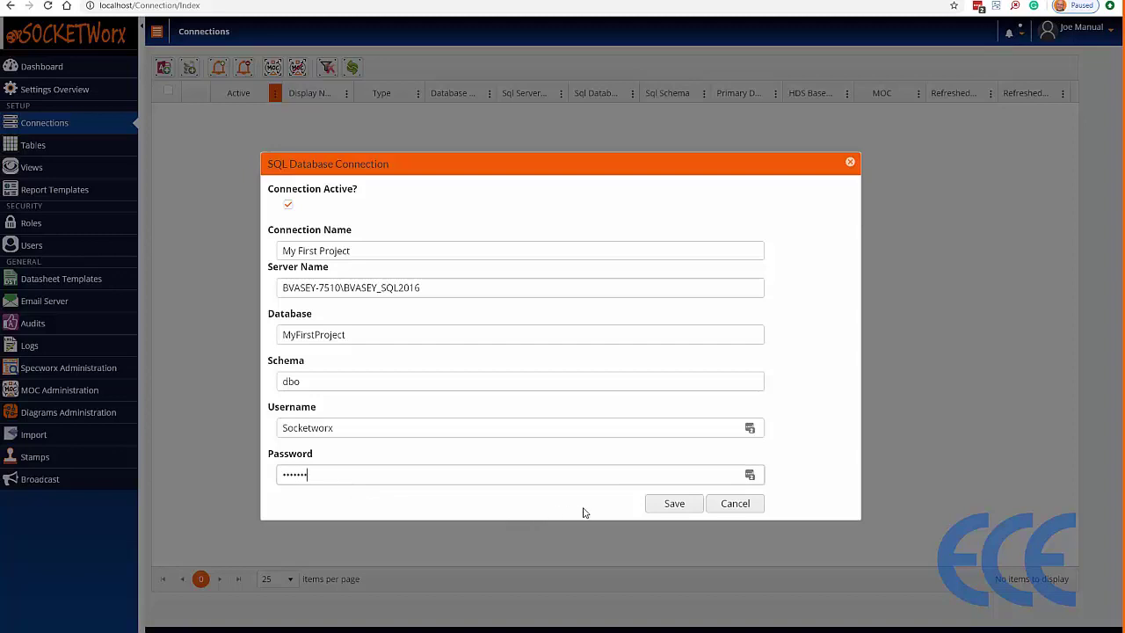
{"action": "left_click", "coordinate": [674, 505]}
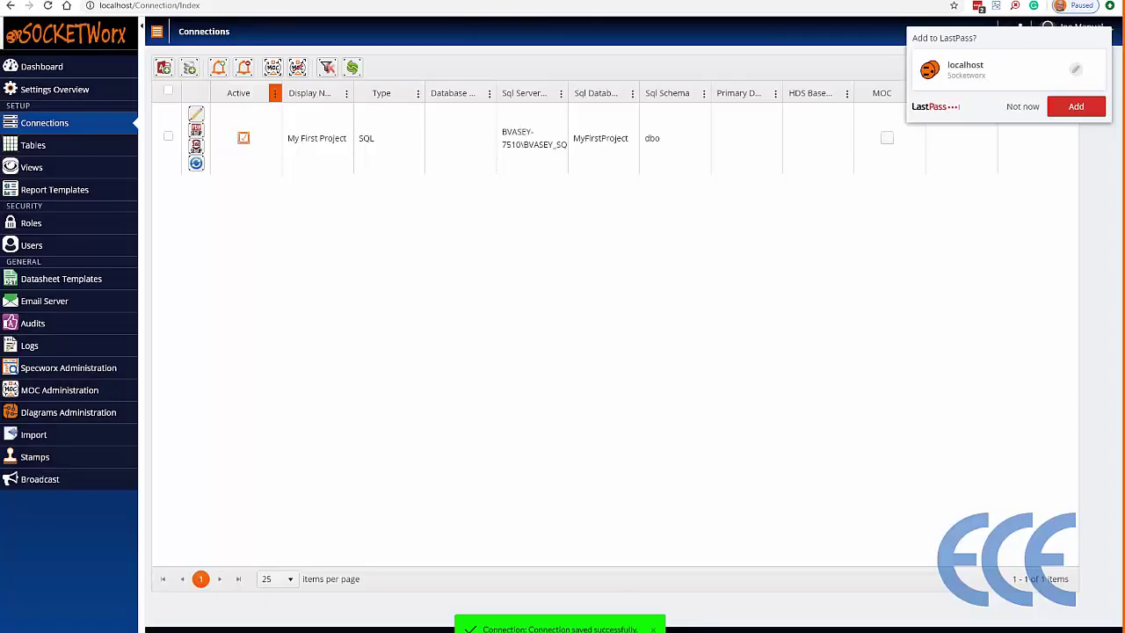
{"action": "left_click", "coordinate": [1019, 107]}
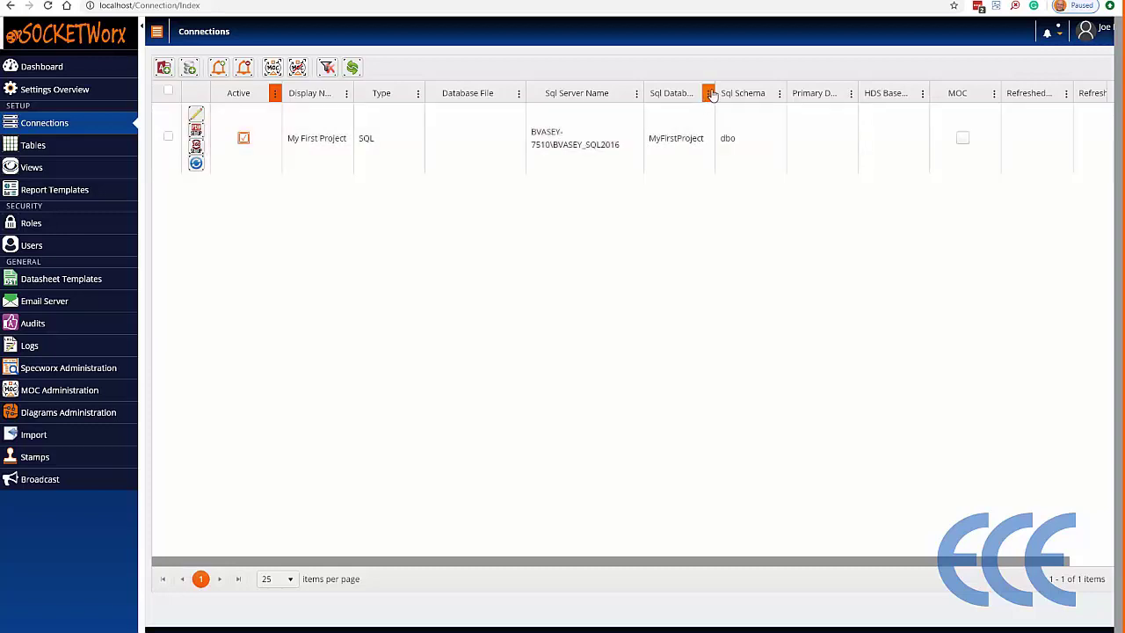
- Widen the database file, SQL server name, database name and schema columns, and look over the connection's refresh columns
{"action": "left_click_drag", "start_coordinate": [713, 90], "coordinate": [739, 85]}
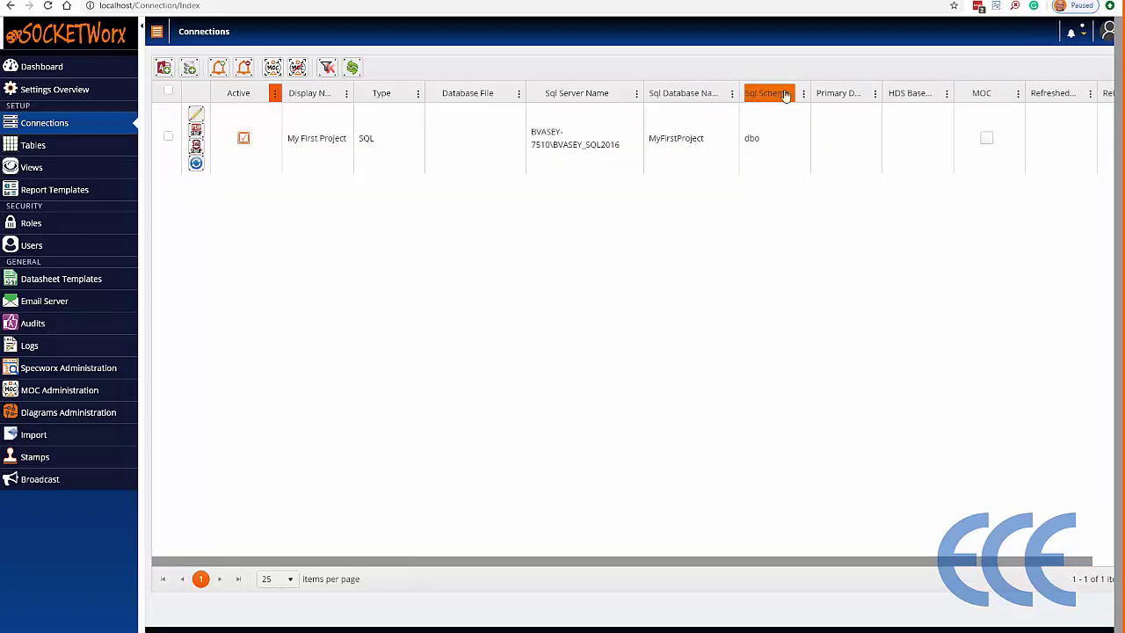
{"action": "left_click_drag", "start_coordinate": [811, 88], "coordinate": [819, 91]}
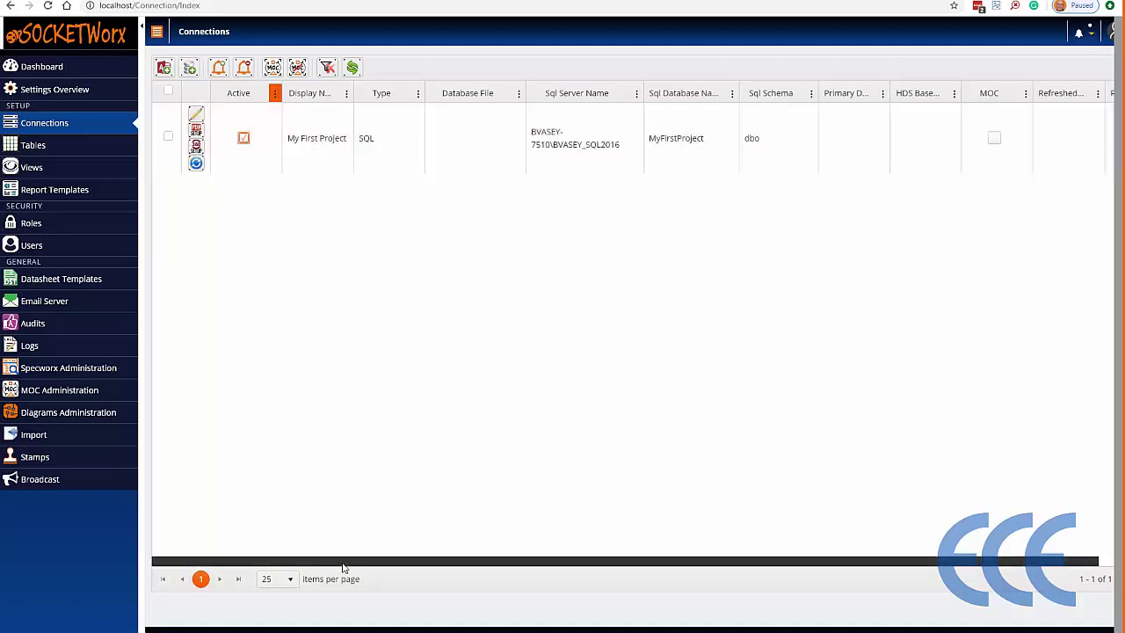
{"action": "left_click_drag", "start_coordinate": [343, 566], "coordinate": [402, 564]}
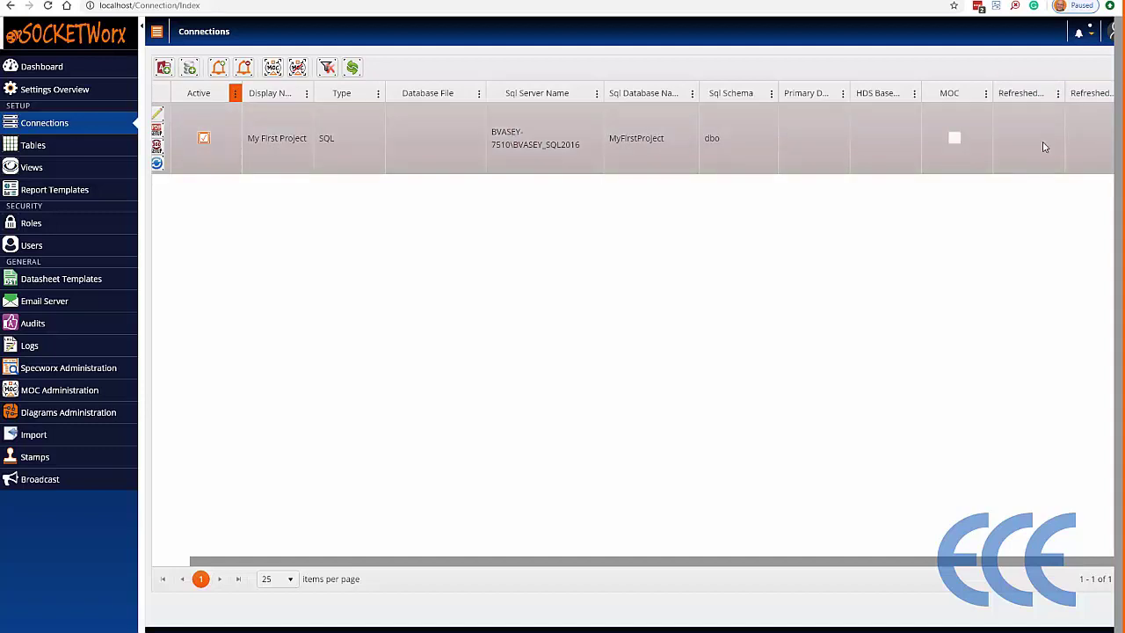
{"action": "left_click_drag", "start_coordinate": [544, 562], "coordinate": [452, 562]}
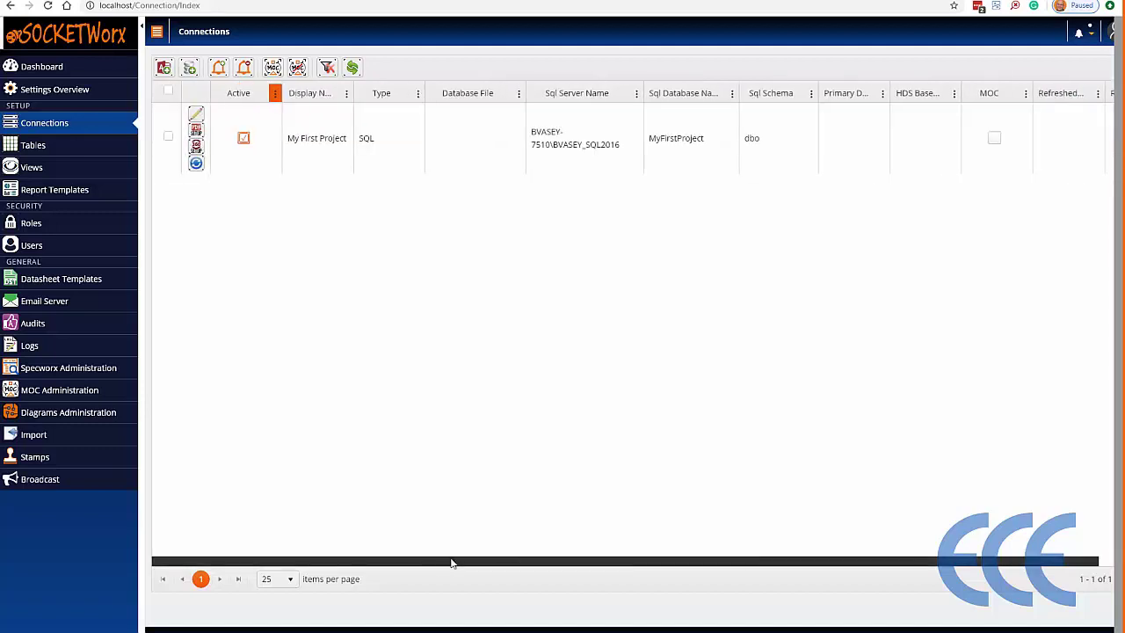
- Refresh the My First Project connection and review who refreshed it and on what date
{"action": "left_click", "coordinate": [196, 164]}
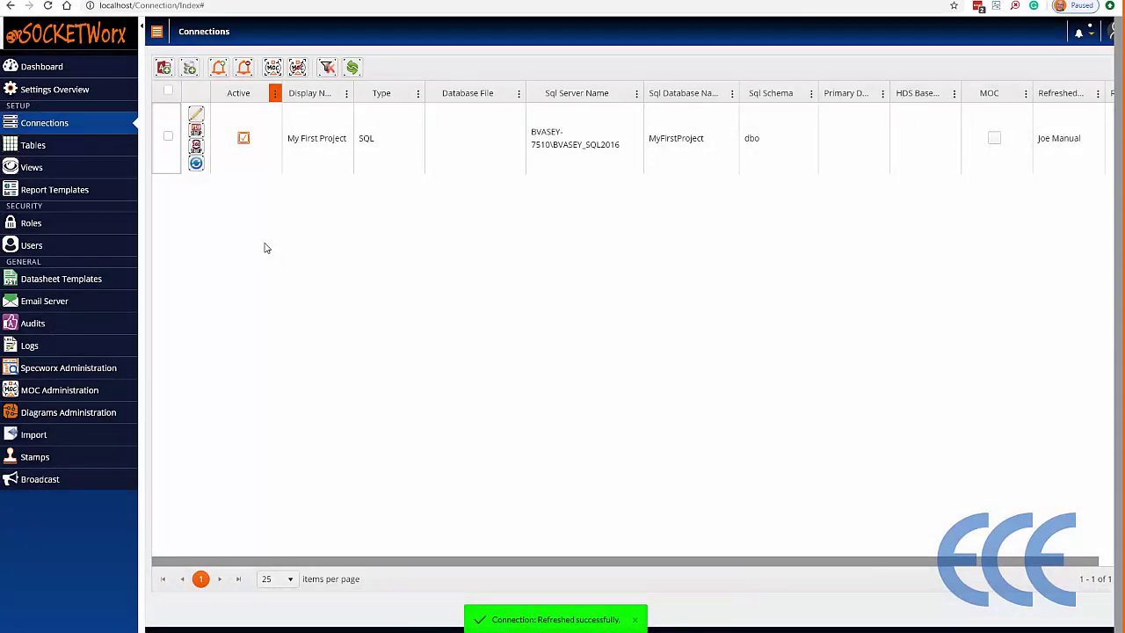
{"action": "left_click_drag", "start_coordinate": [318, 562], "coordinate": [467, 577]}
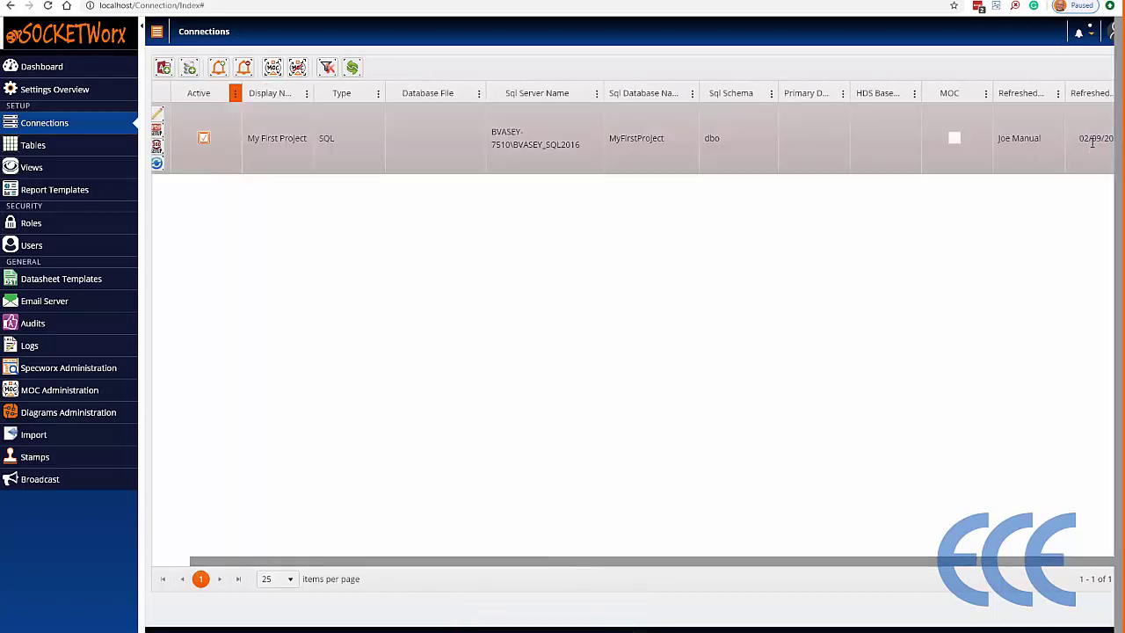
{"action": "left_click_drag", "start_coordinate": [466, 563], "coordinate": [374, 562]}
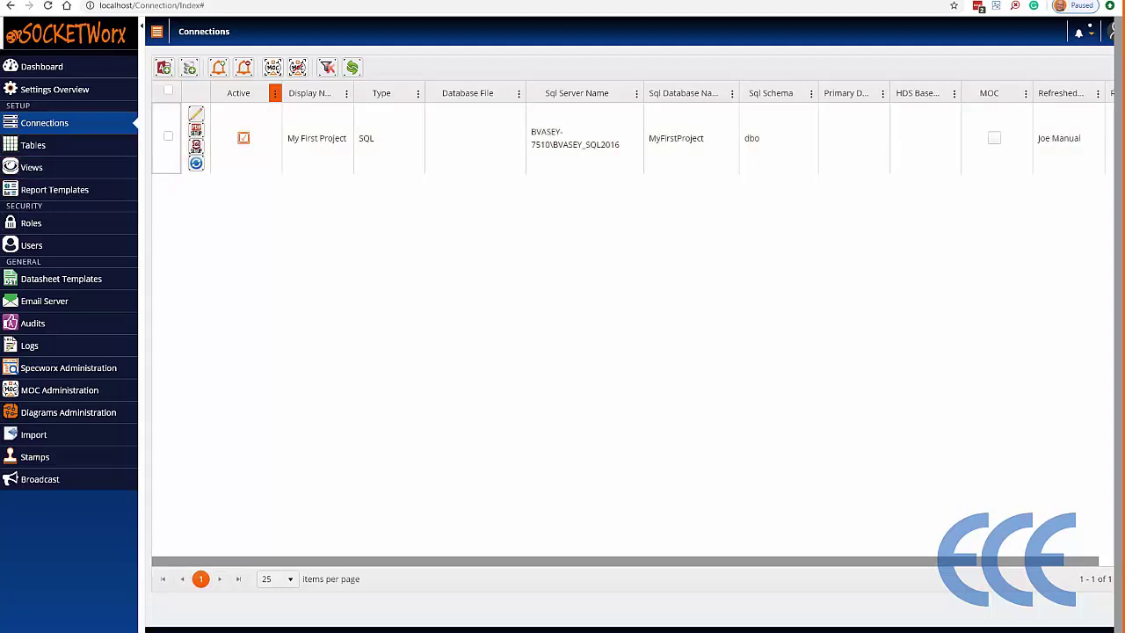
- Assign the My First Project connection to the Administrator role and save the role's connections
{"action": "left_click", "coordinate": [30, 224]}
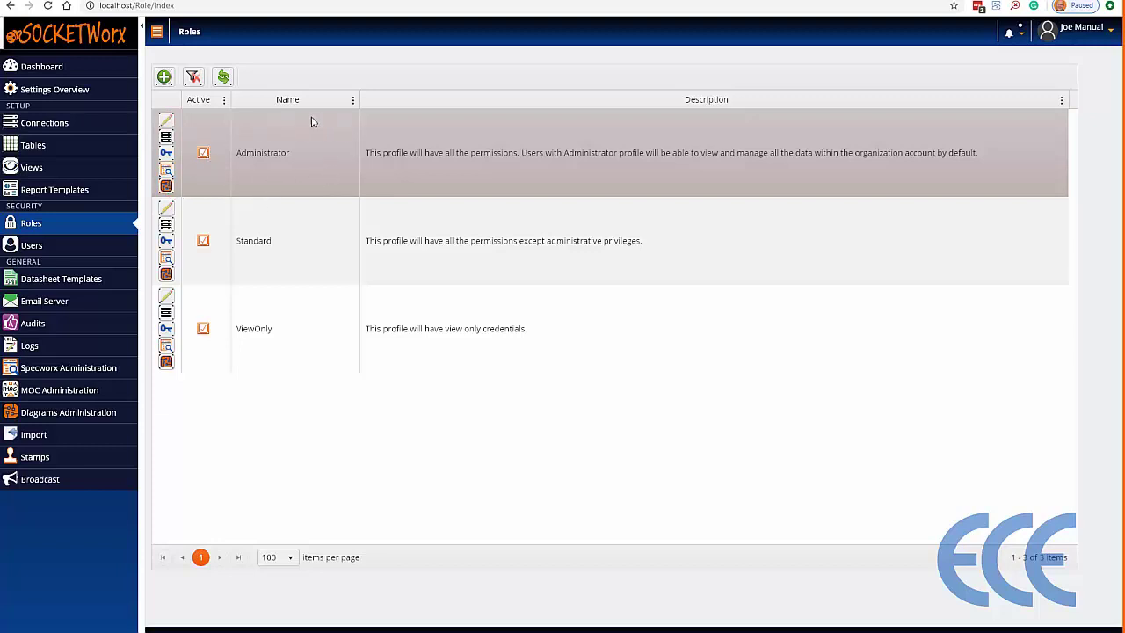
{"action": "left_click", "coordinate": [166, 138]}
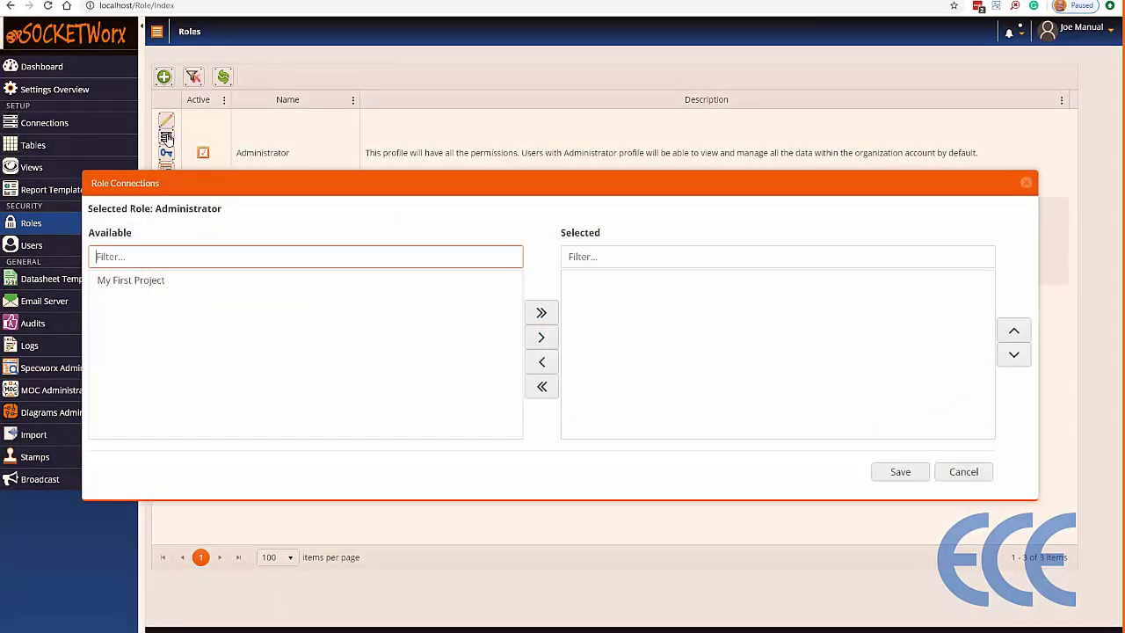
{"action": "left_click", "coordinate": [143, 282]}
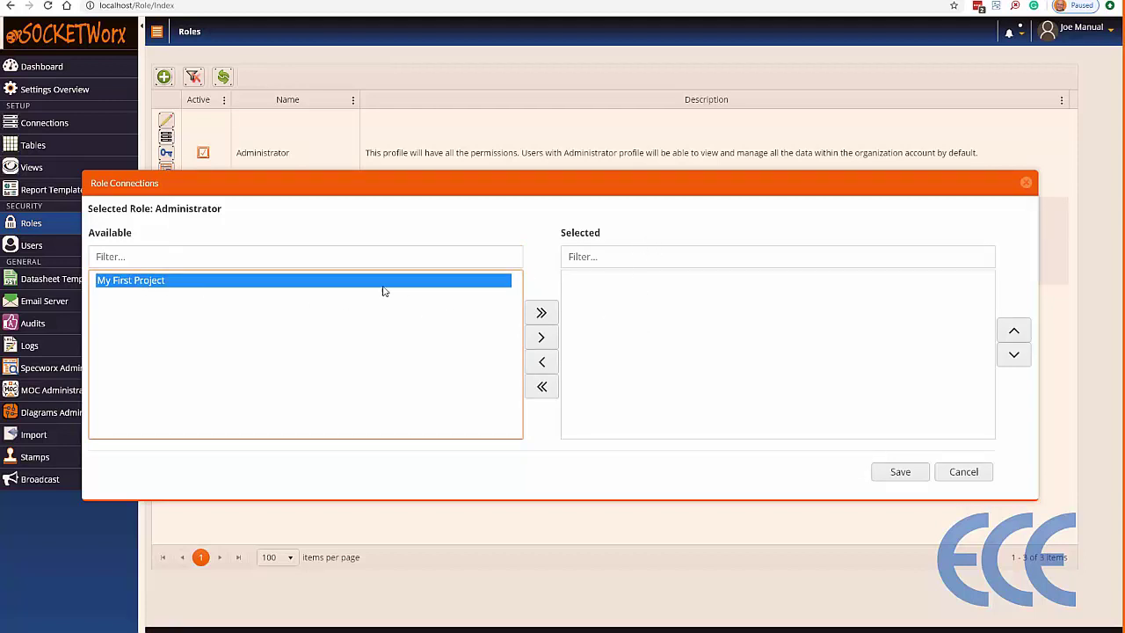
{"action": "double_click", "coordinate": [179, 282]}
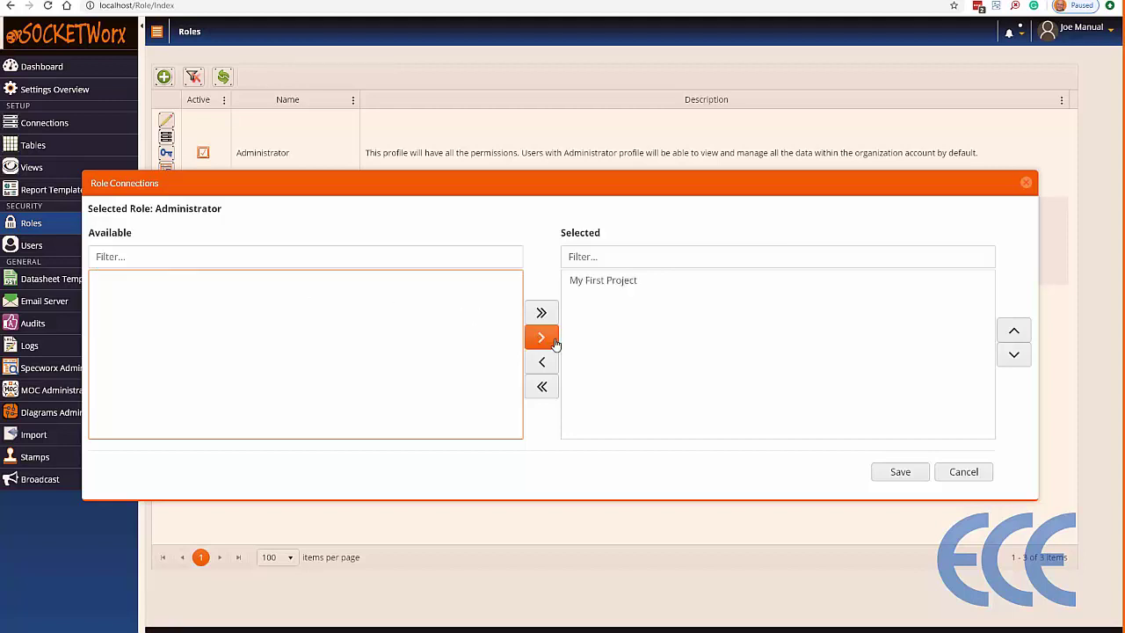
{"action": "left_click", "coordinate": [589, 281]}
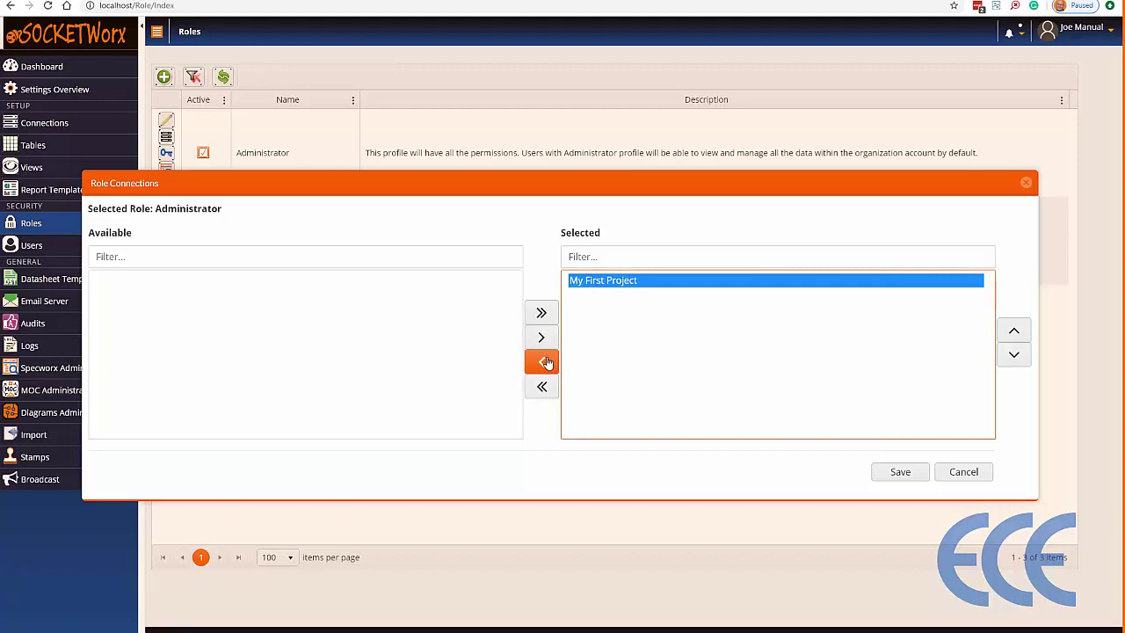
{"action": "left_click", "coordinate": [541, 361]}
{"action": "double_click", "coordinate": [156, 281]}
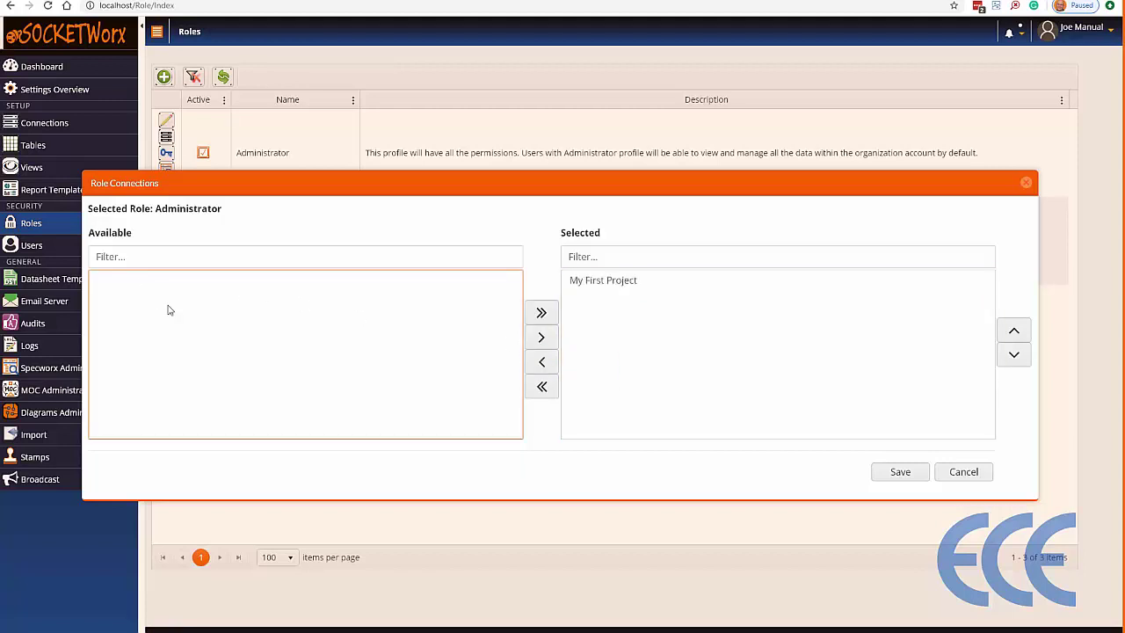
{"action": "left_click", "coordinate": [900, 474]}
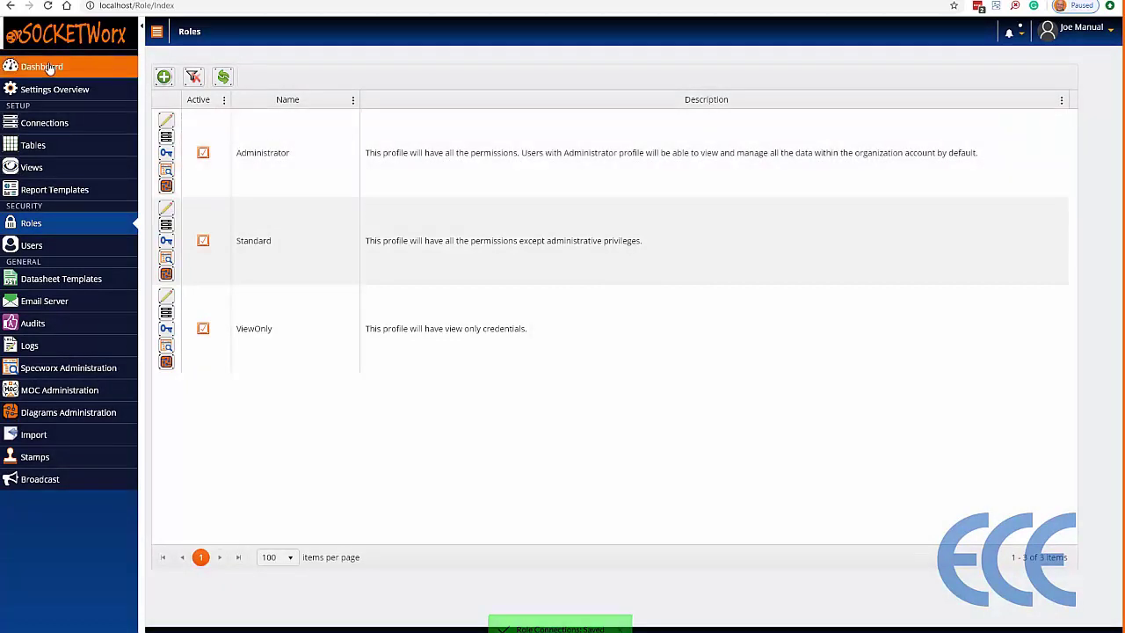
- Go to the dashboard, activate the My First Project connection and open its TableWithPrimaryKey table
{"action": "left_click", "coordinate": [42, 68]}
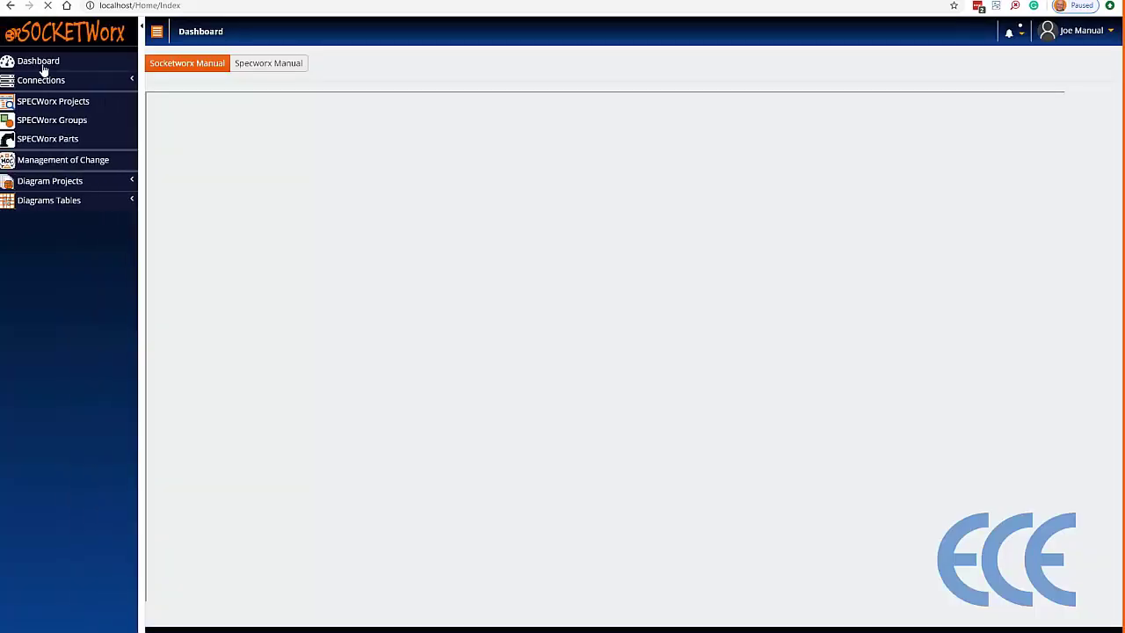
{"action": "left_click", "coordinate": [94, 82]}
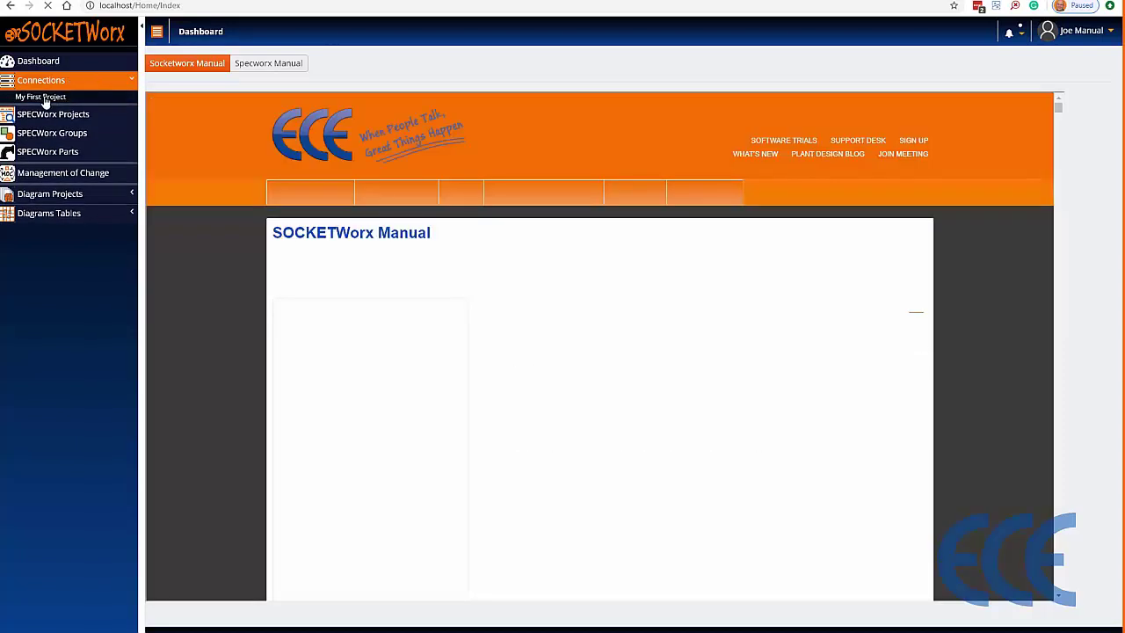
{"action": "left_click", "coordinate": [44, 98]}
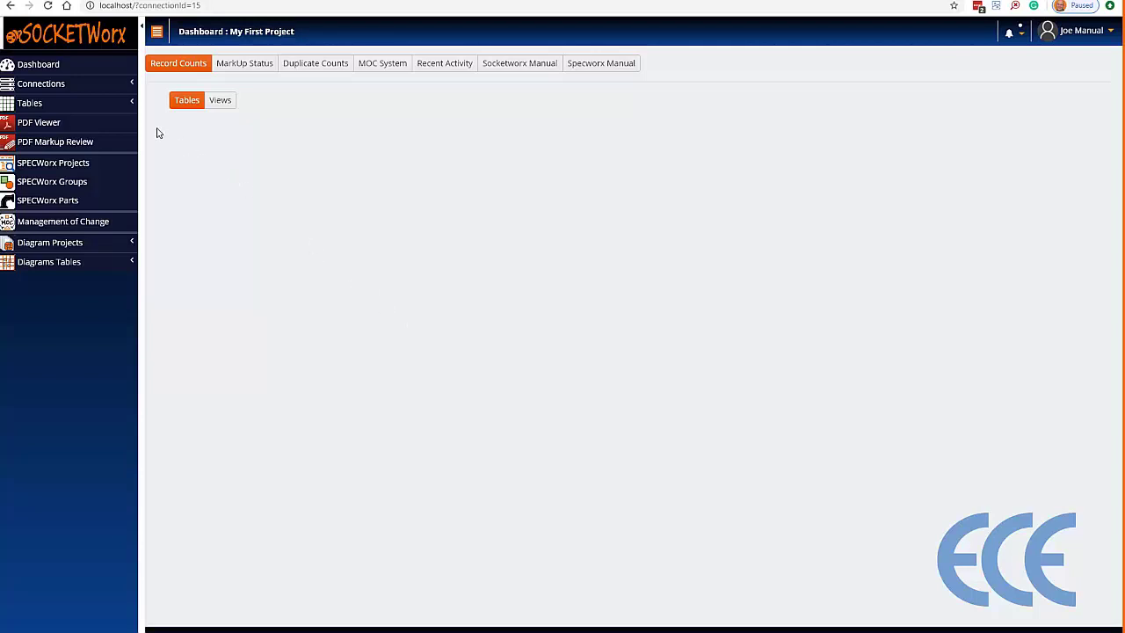
{"action": "left_click", "coordinate": [48, 105]}
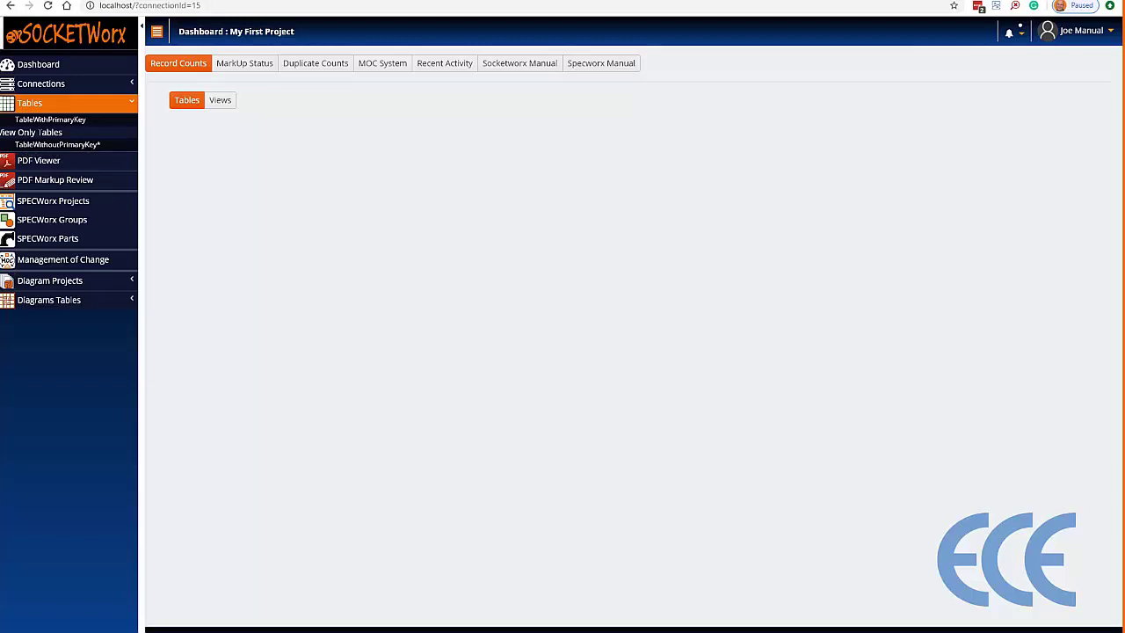
{"action": "left_click", "coordinate": [68, 125]}
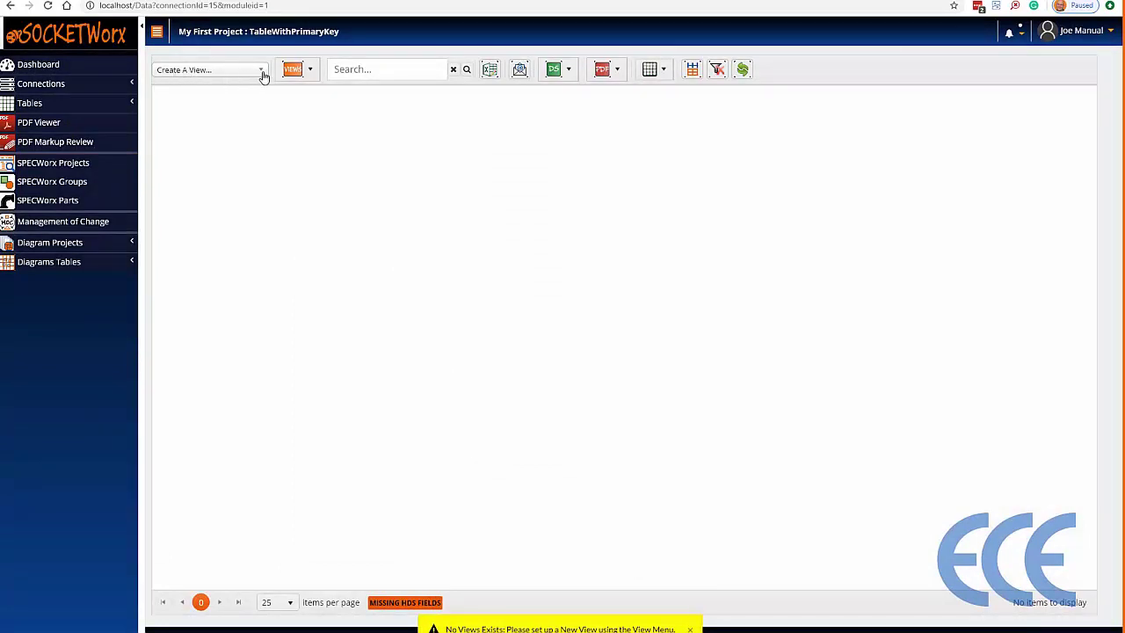
- Add a view named MyFirstView to TableWithPrimaryKey with the fields Data1, Data2 and NewTableID
{"action": "left_click", "coordinate": [309, 71]}
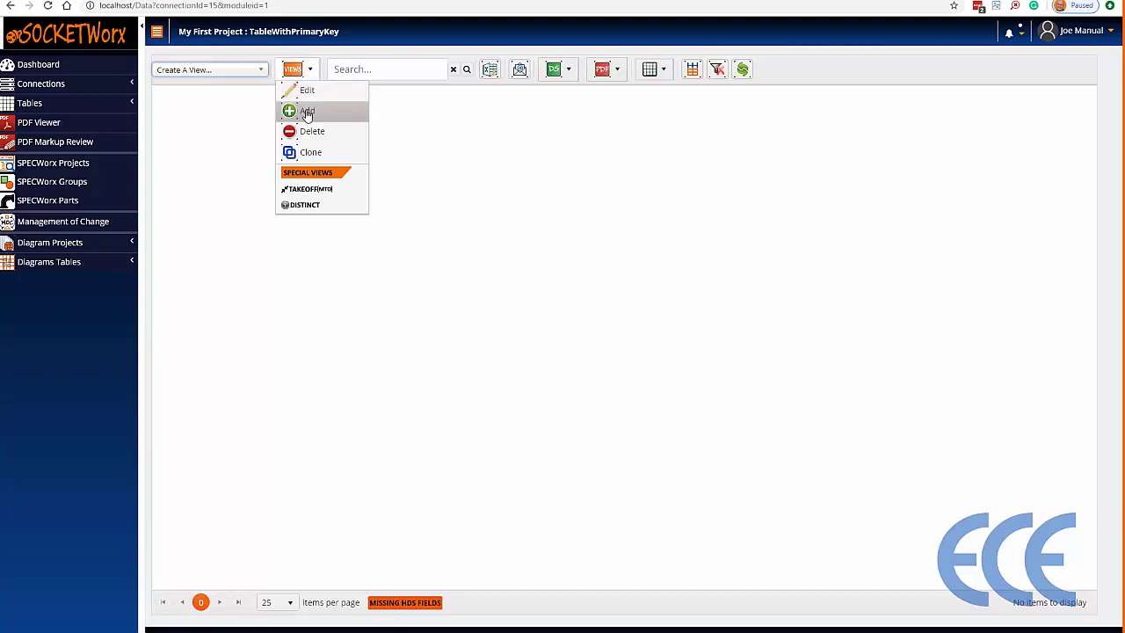
{"action": "left_click", "coordinate": [306, 111]}
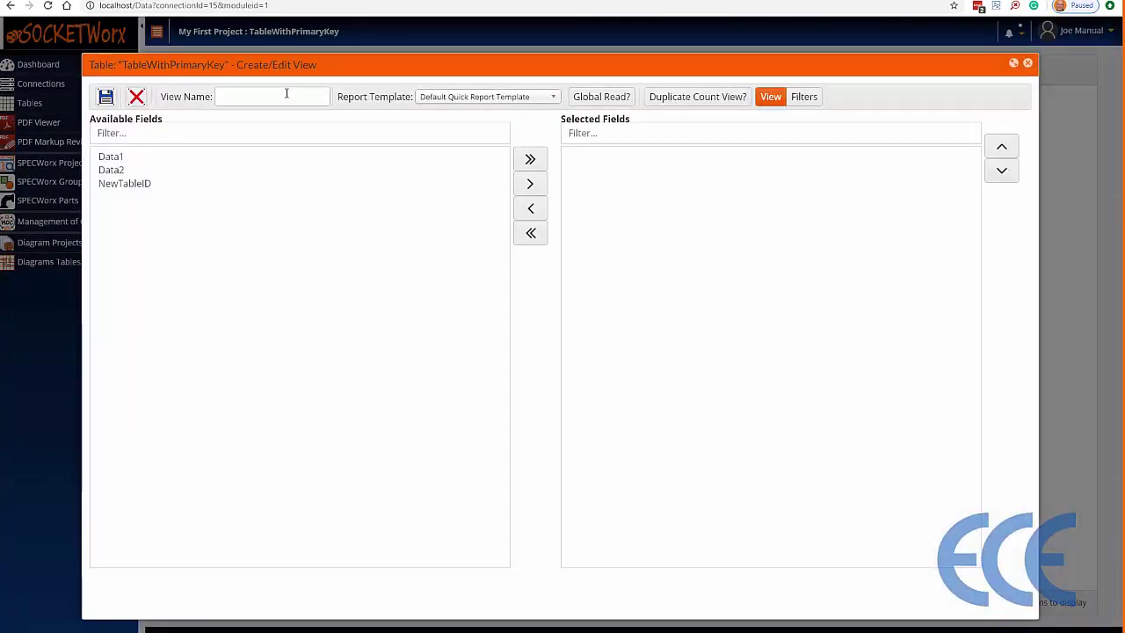
{"action": "left_click", "coordinate": [285, 94]}
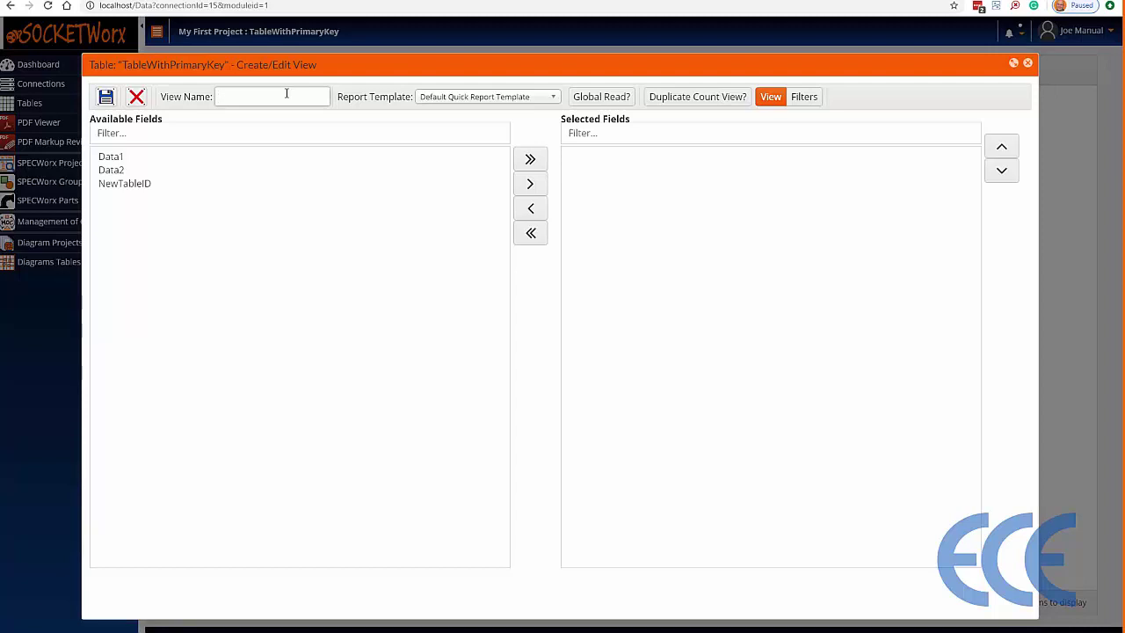
{"action": "type", "text": "MyFirstView"}
{"action": "left_click", "coordinate": [114, 157]}
{"action": "left_click", "coordinate": [119, 183], "text": "shift"}
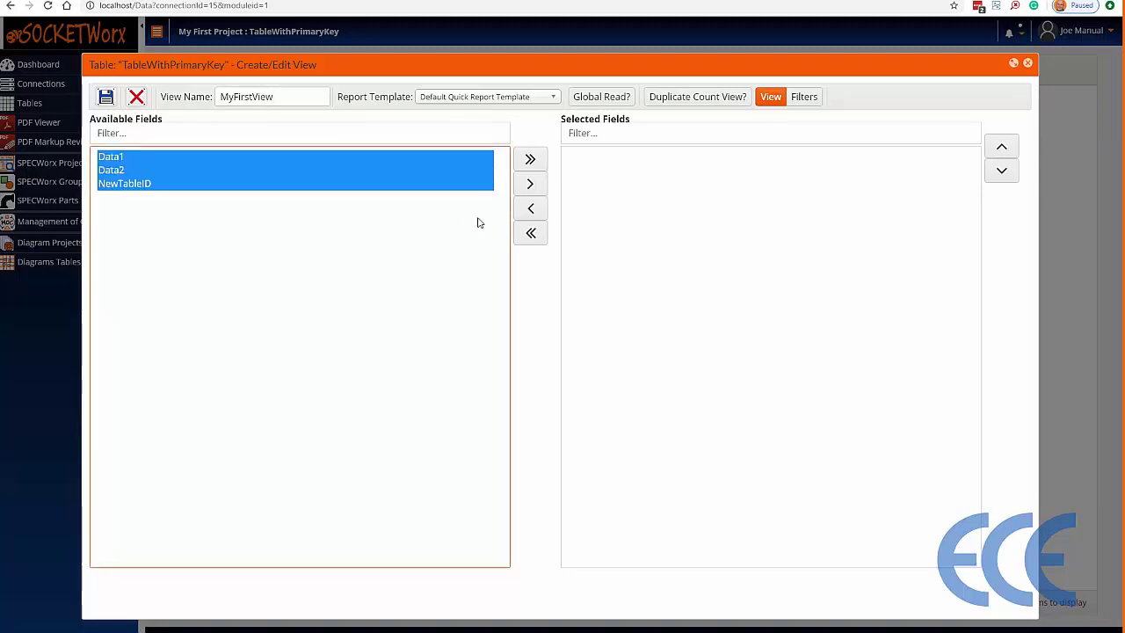
{"action": "left_click", "coordinate": [530, 184]}
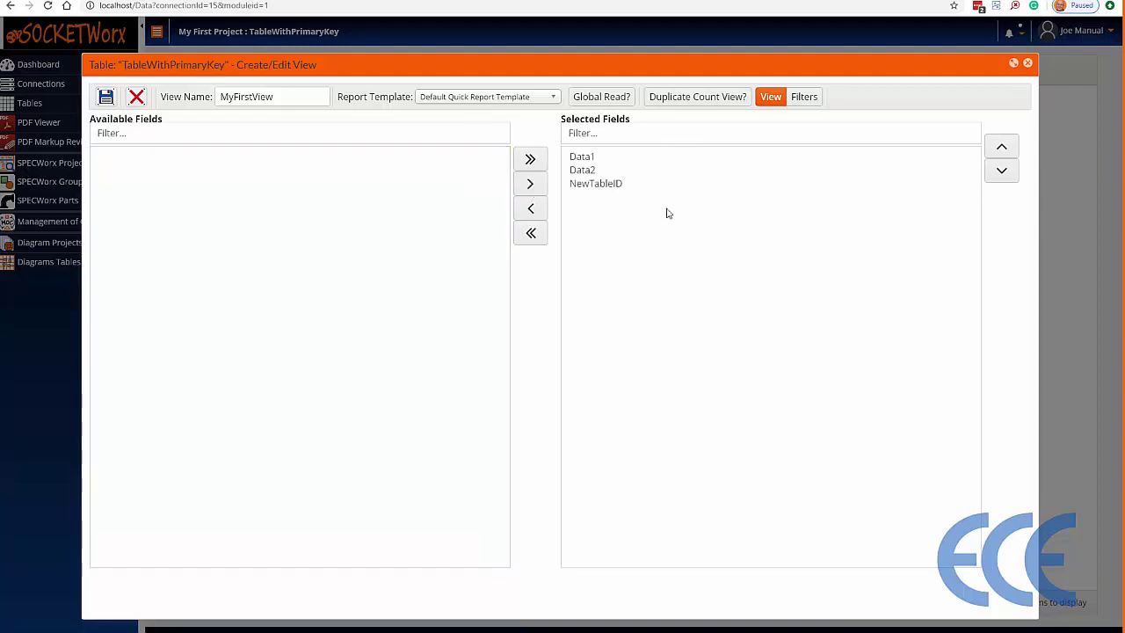
- Enable Global Read for MyFirstView, save the view and close the view editor
{"action": "left_click", "coordinate": [617, 104]}
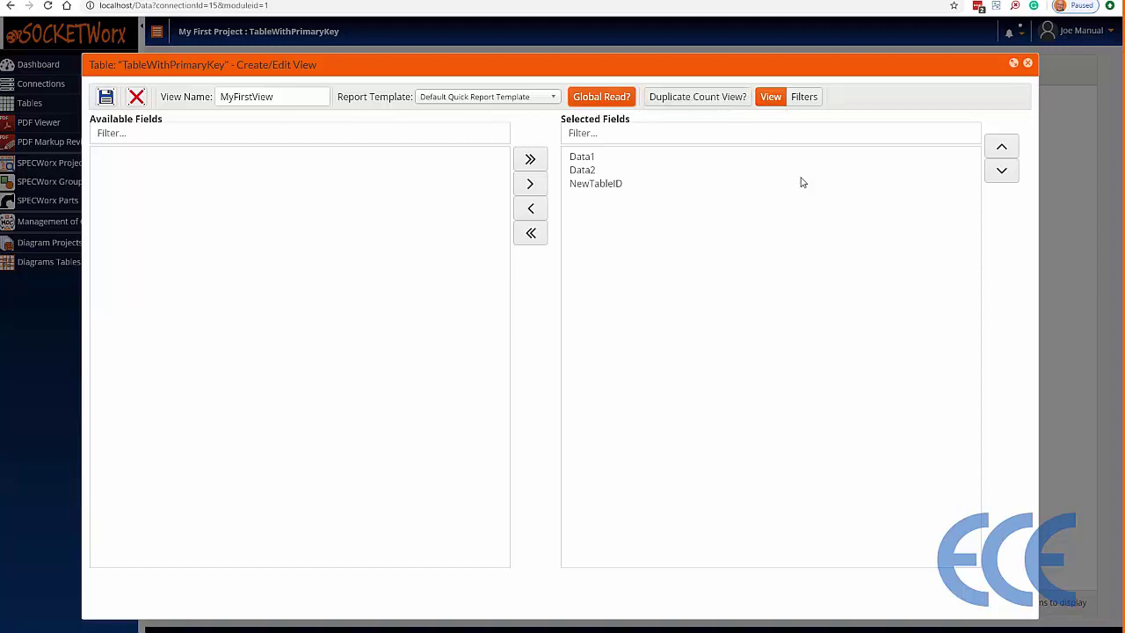
{"action": "left_click", "coordinate": [105, 97]}
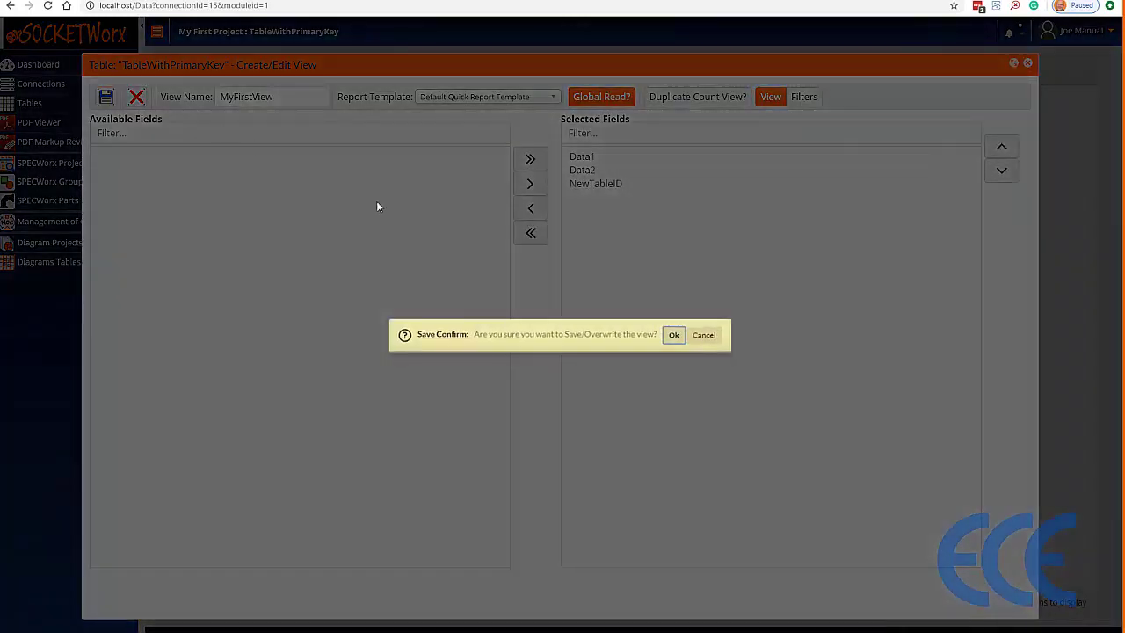
{"action": "left_click", "coordinate": [674, 335]}
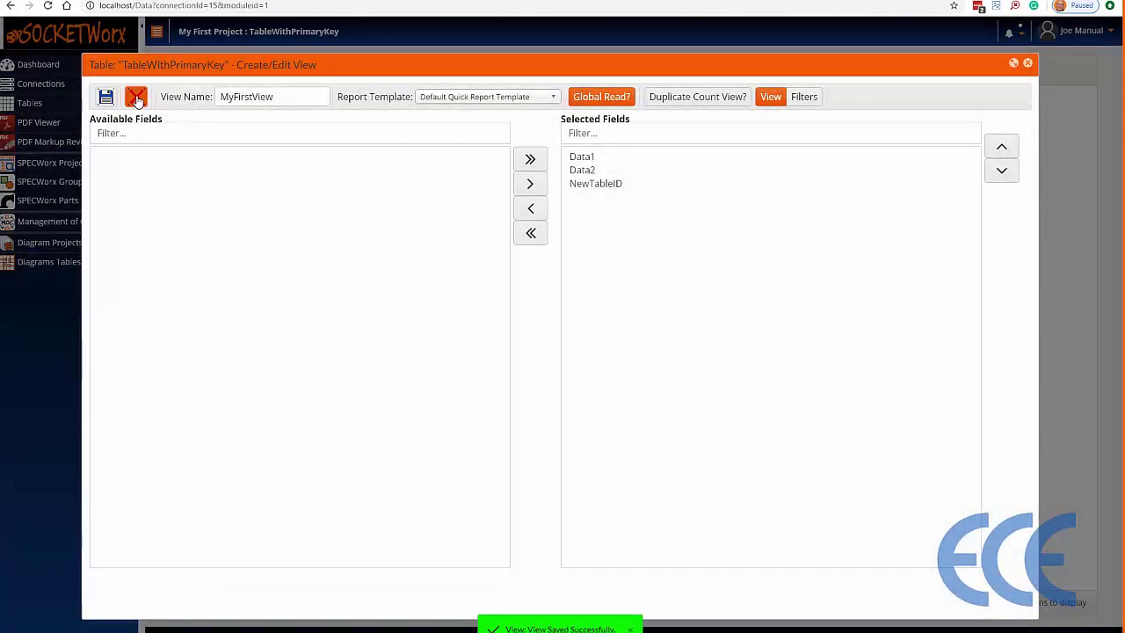
{"action": "left_click", "coordinate": [137, 97]}
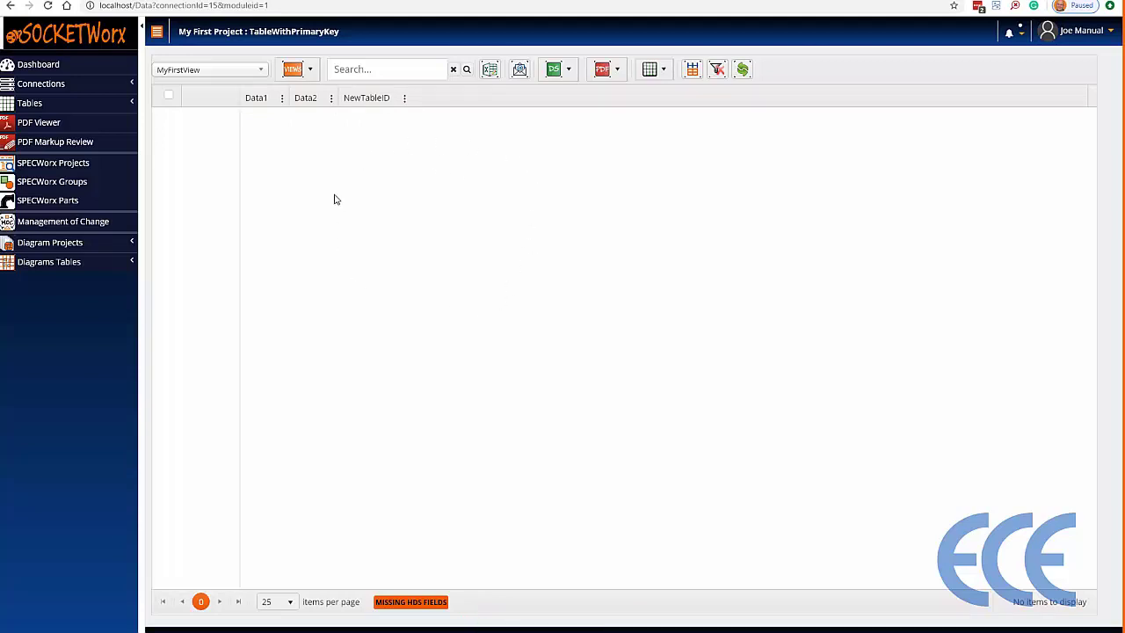
- Add new rows to TableWithPrimaryKey in MyFirstView, choosing how many to insert
{"action": "left_click", "coordinate": [664, 74]}
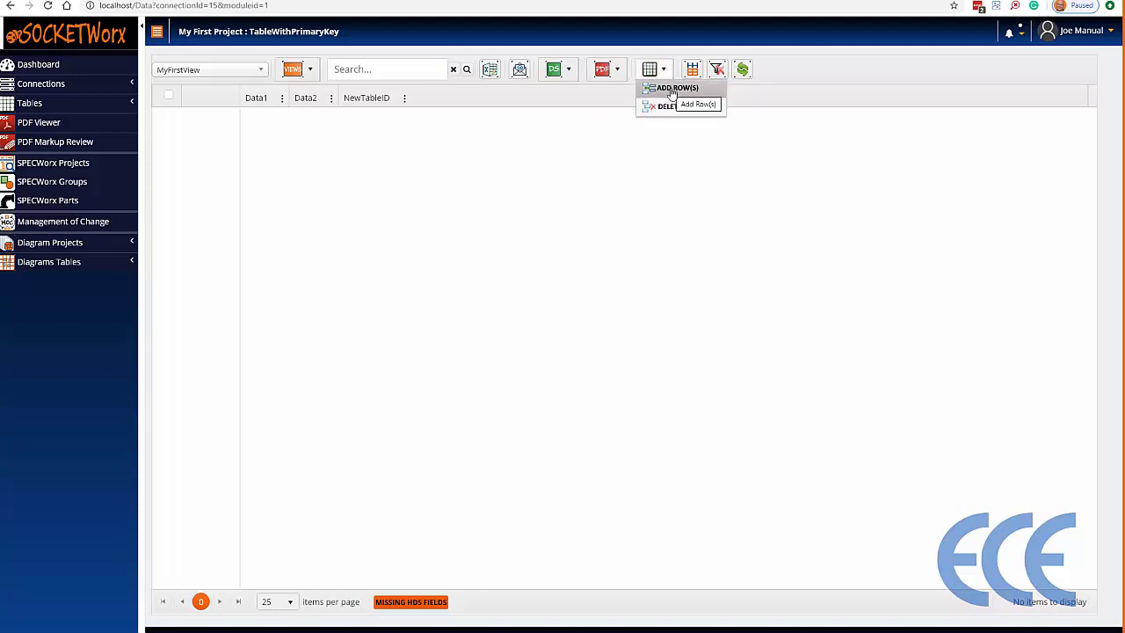
{"action": "left_click", "coordinate": [673, 89]}
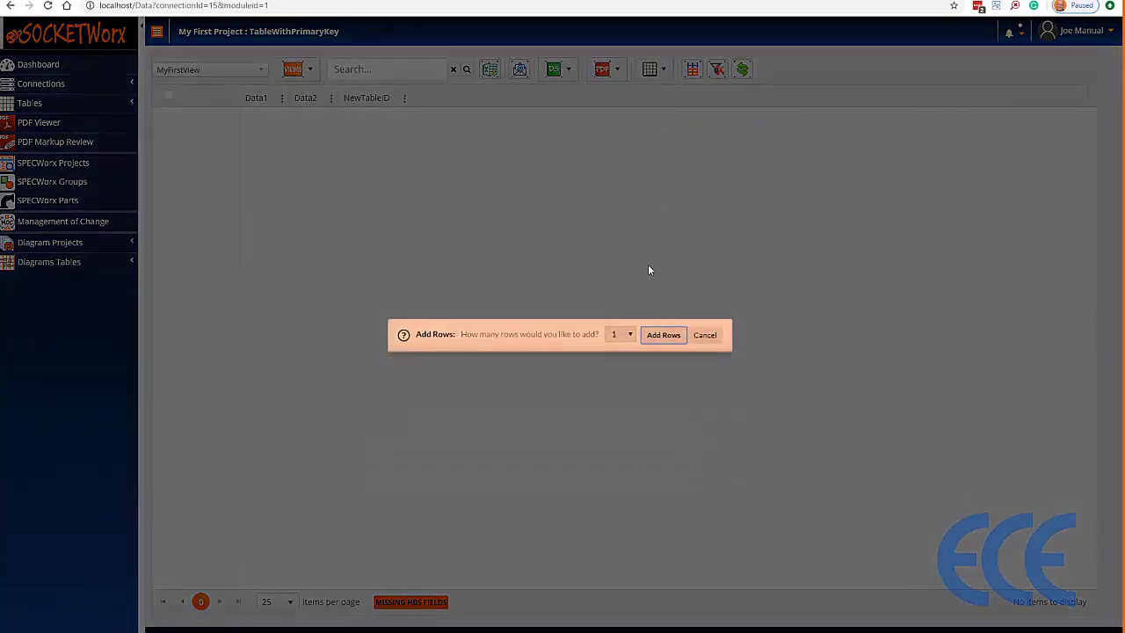
{"action": "left_click", "coordinate": [630, 339]}
{"action": "left_click", "coordinate": [627, 423]}
{"action": "left_click", "coordinate": [663, 334]}
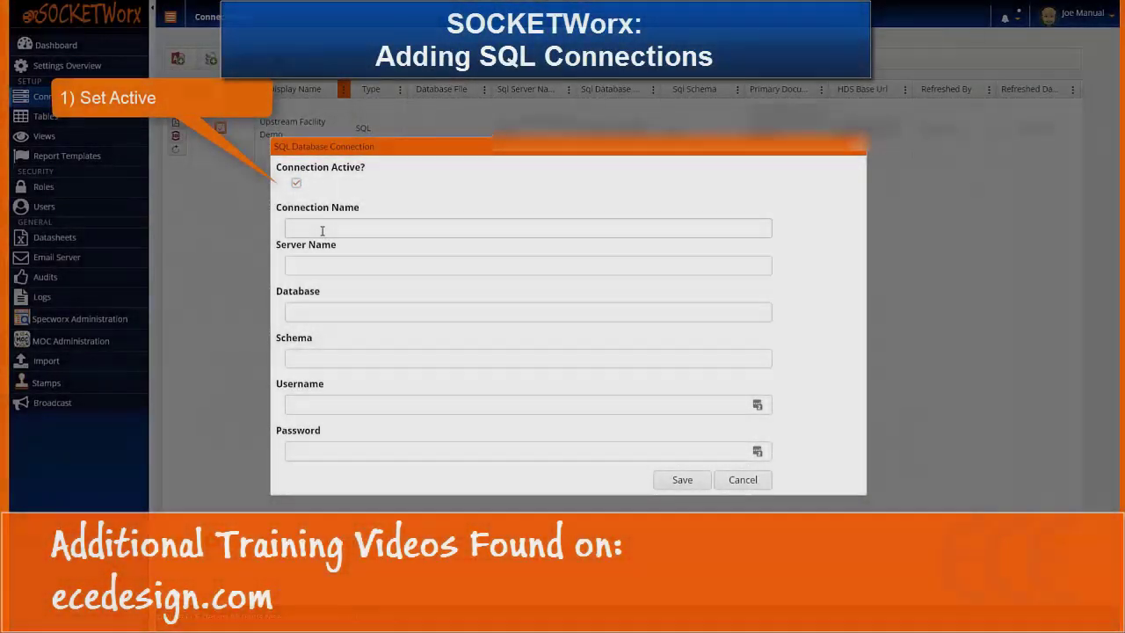
{"action": "left_click", "coordinate": [321, 230]}
{"action": "type", "text": "My "}
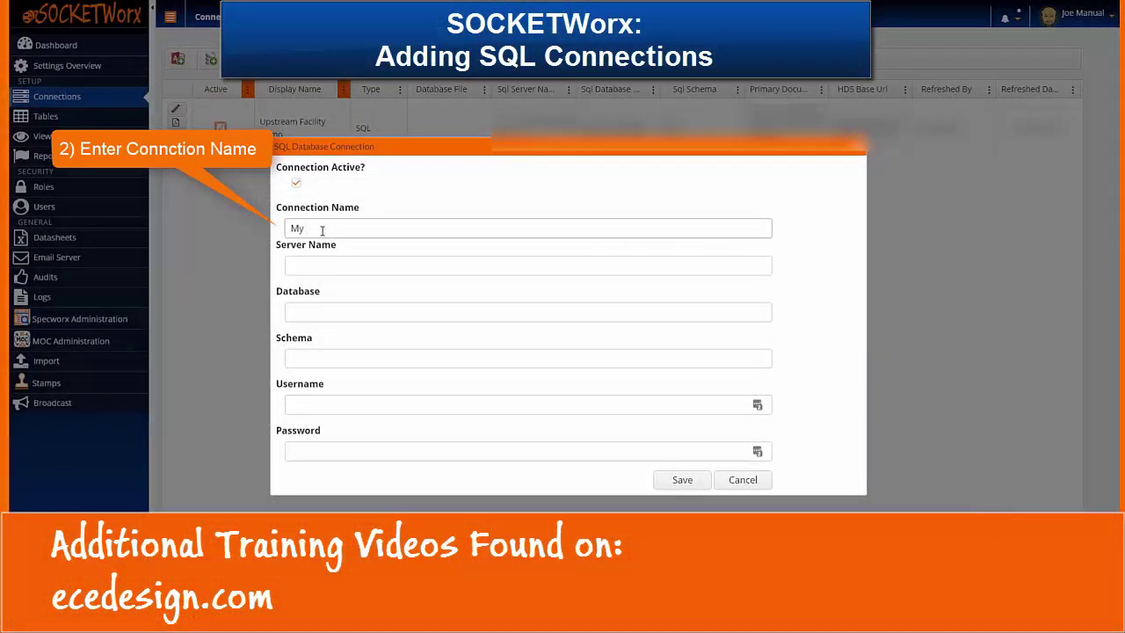
{"action": "type", "text": "Con"}
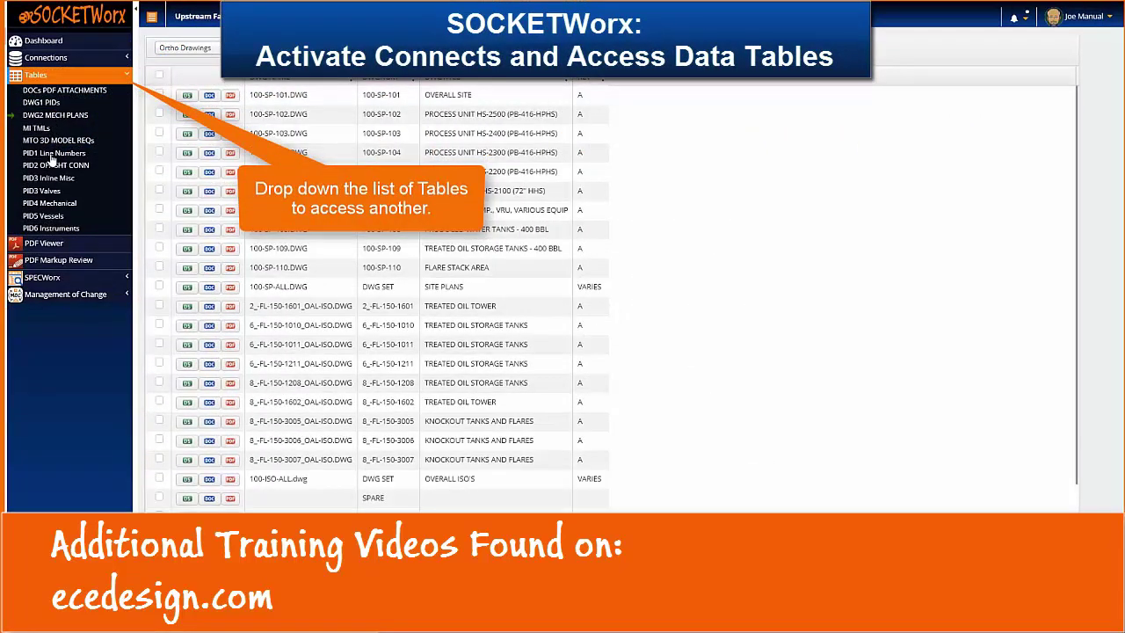
{"action": "left_click", "coordinate": [60, 155]}
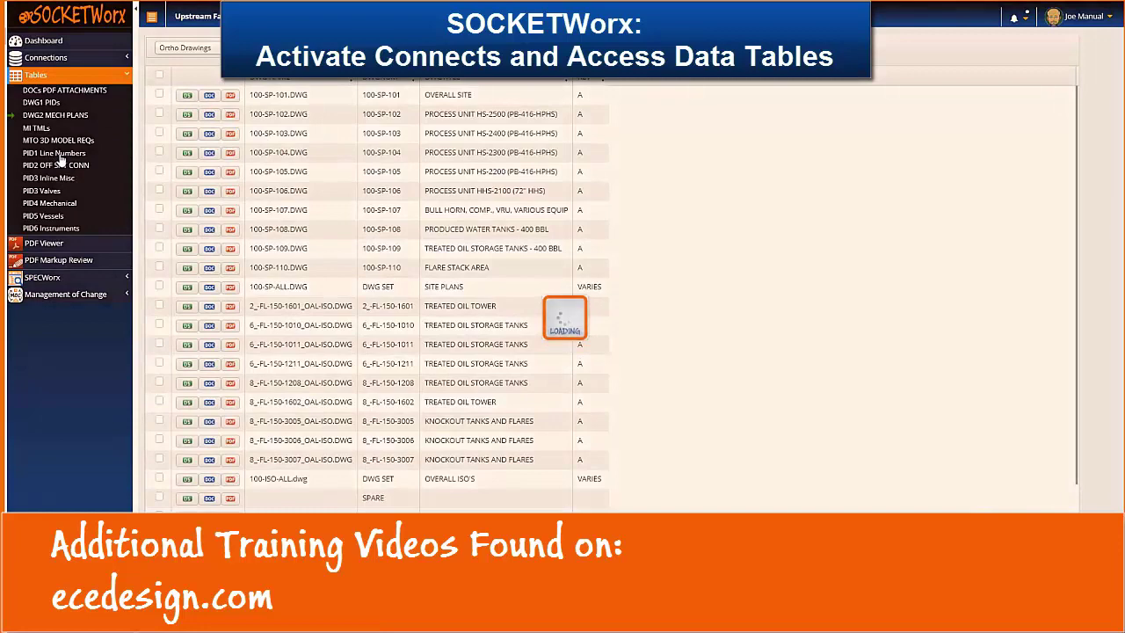